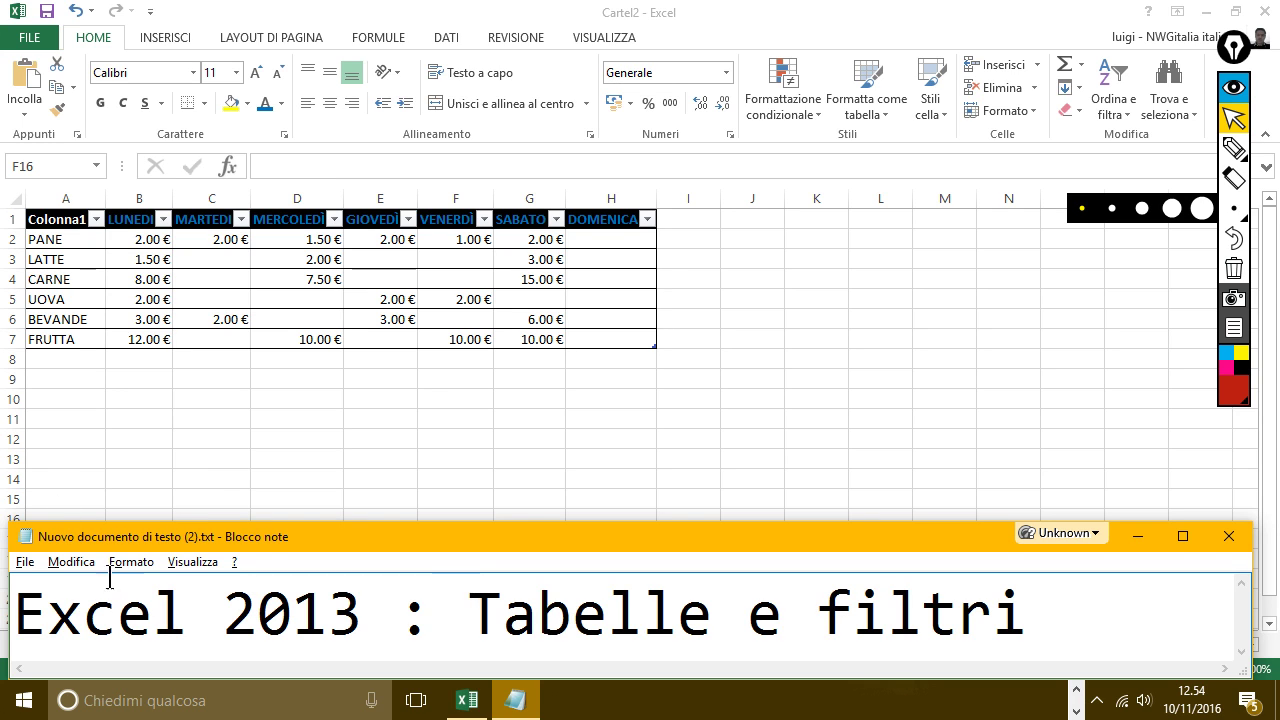
Minimize the Notepad title note to reveal the Excel workbook behind it
left_click(1140, 536)
left_click(205, 643)
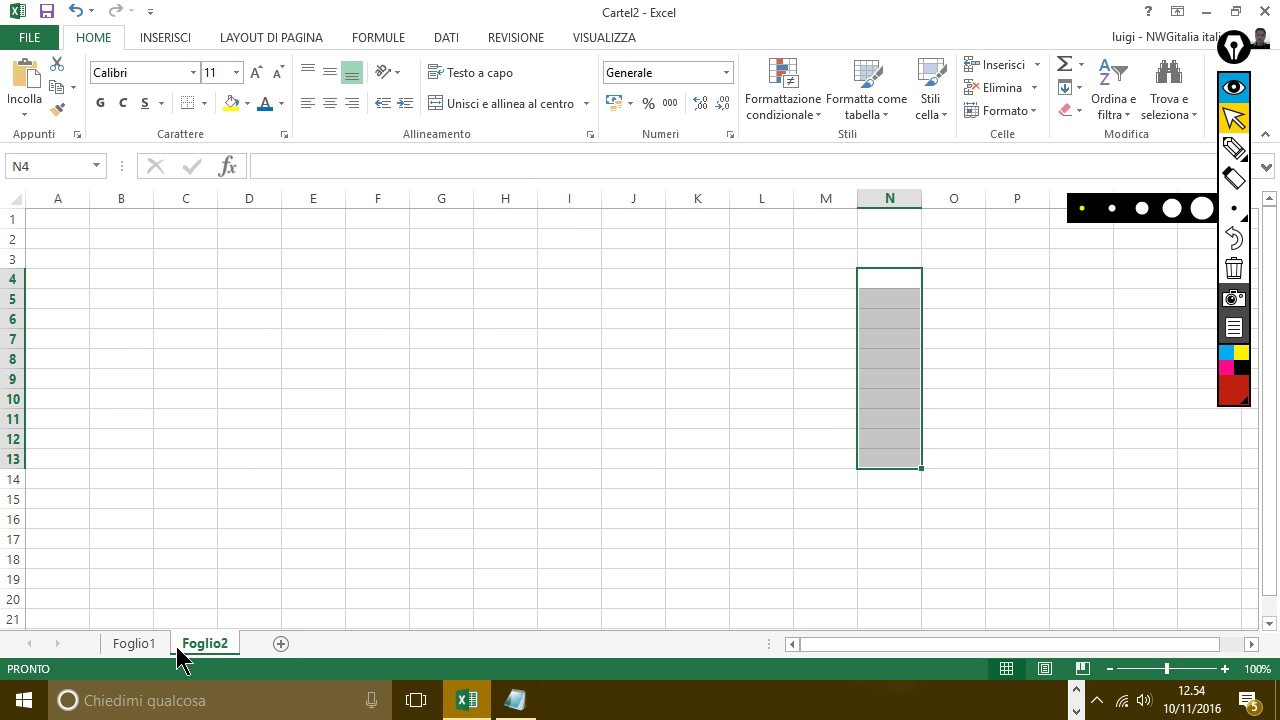
left_click(145, 643)
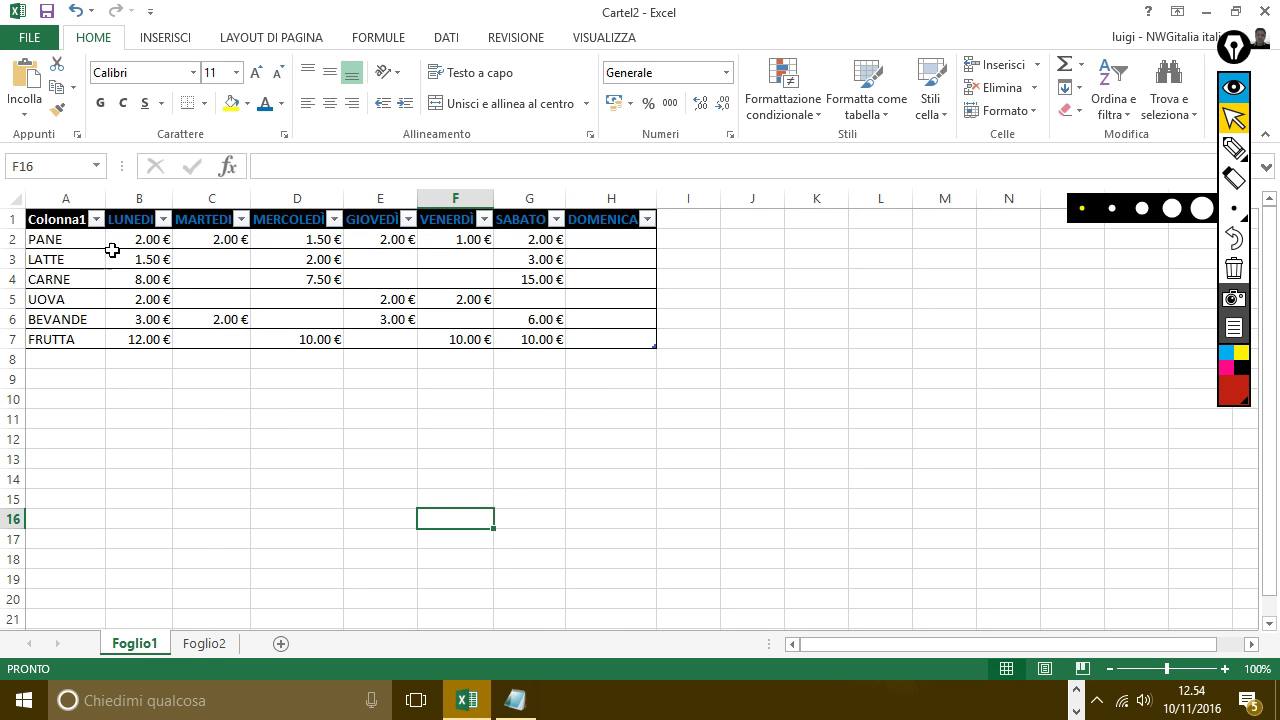
left_click(647, 219)
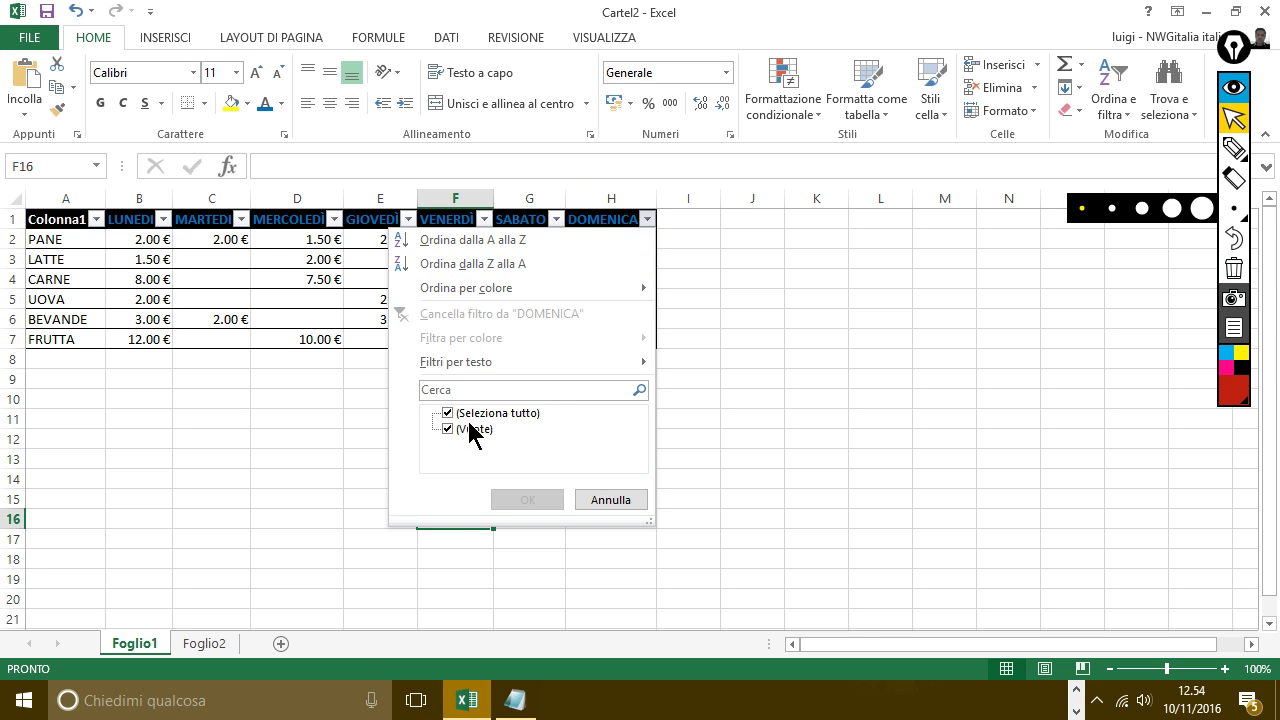
left_click(395, 265)
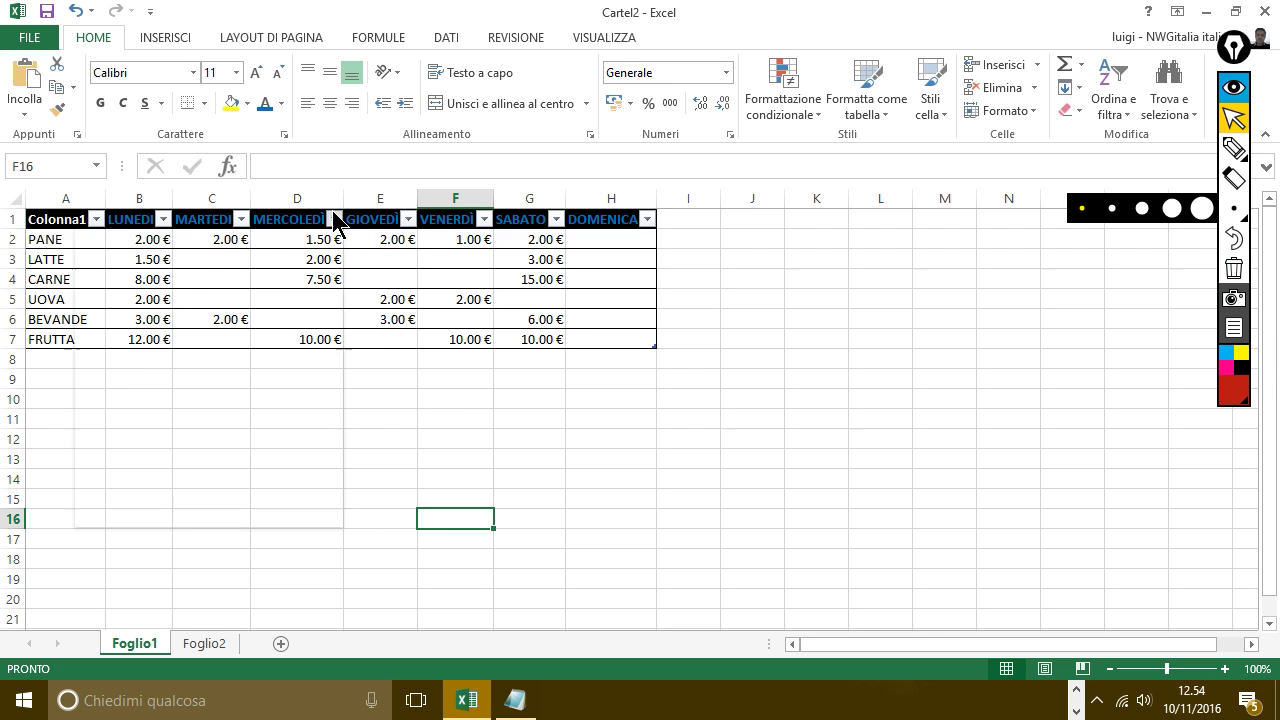
left_click(334, 219)
left_click(136, 414)
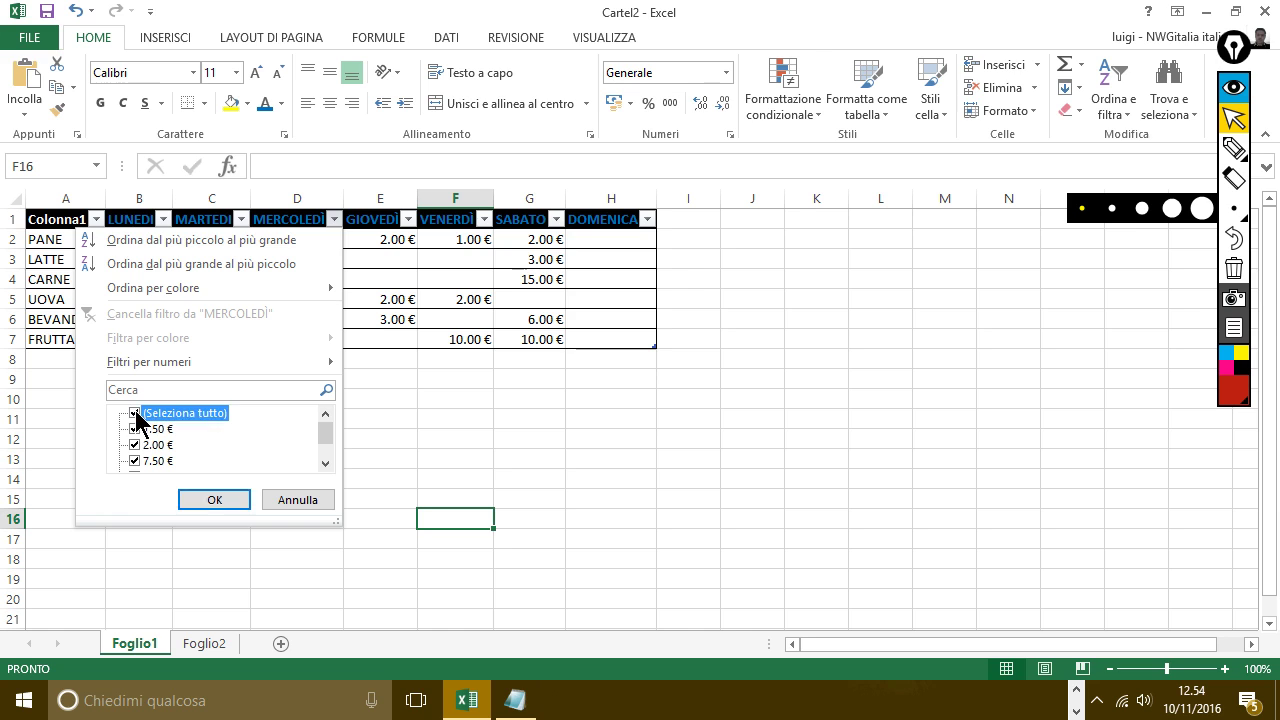
left_click(322, 504)
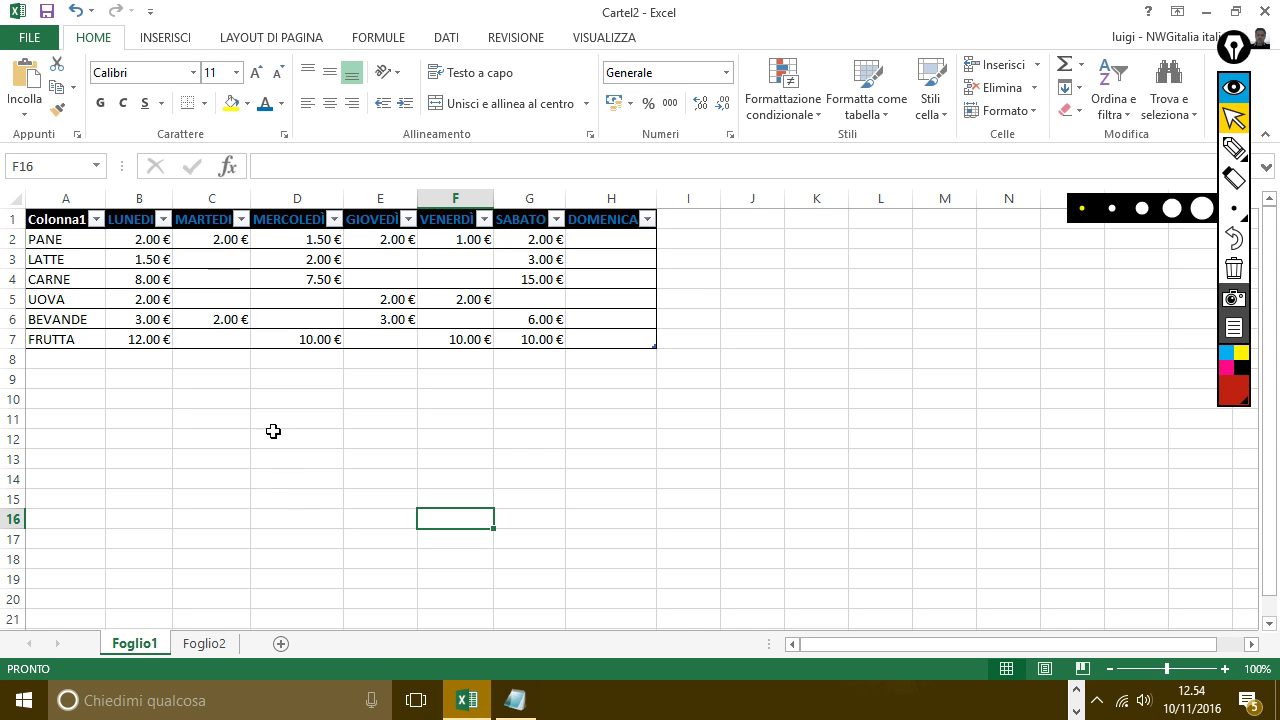
left_click(334, 219)
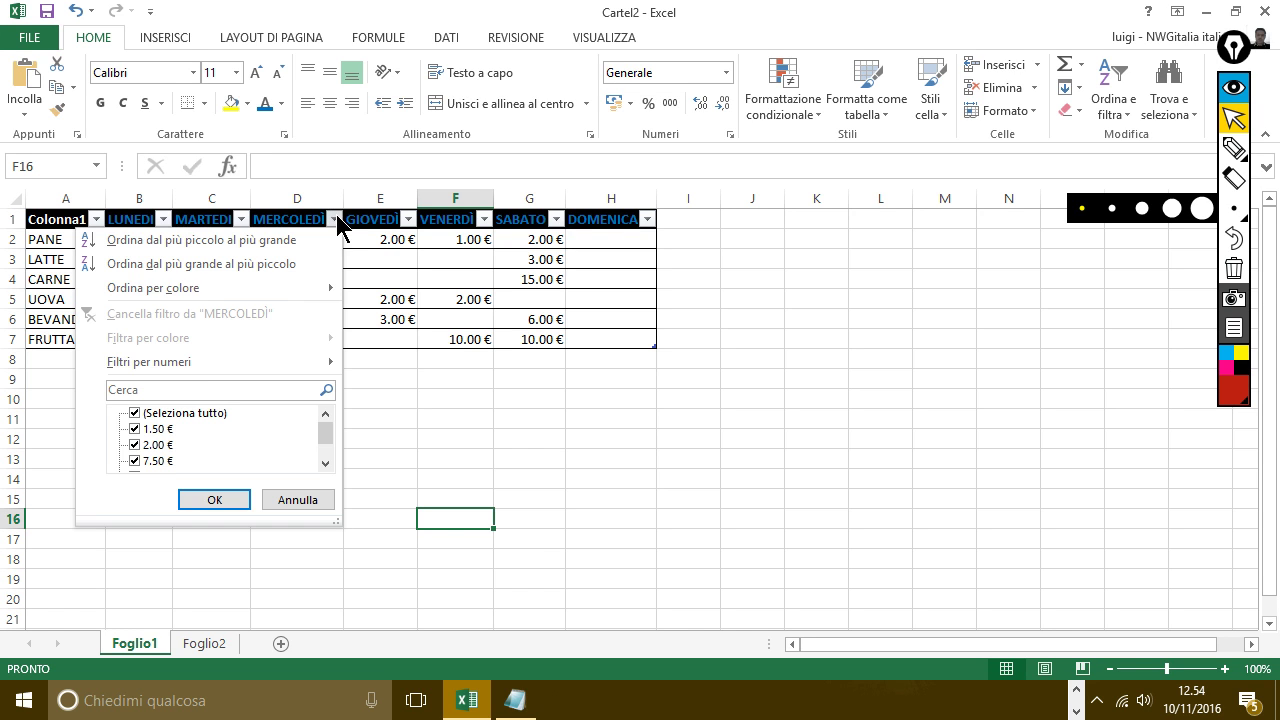
left_click(135, 445)
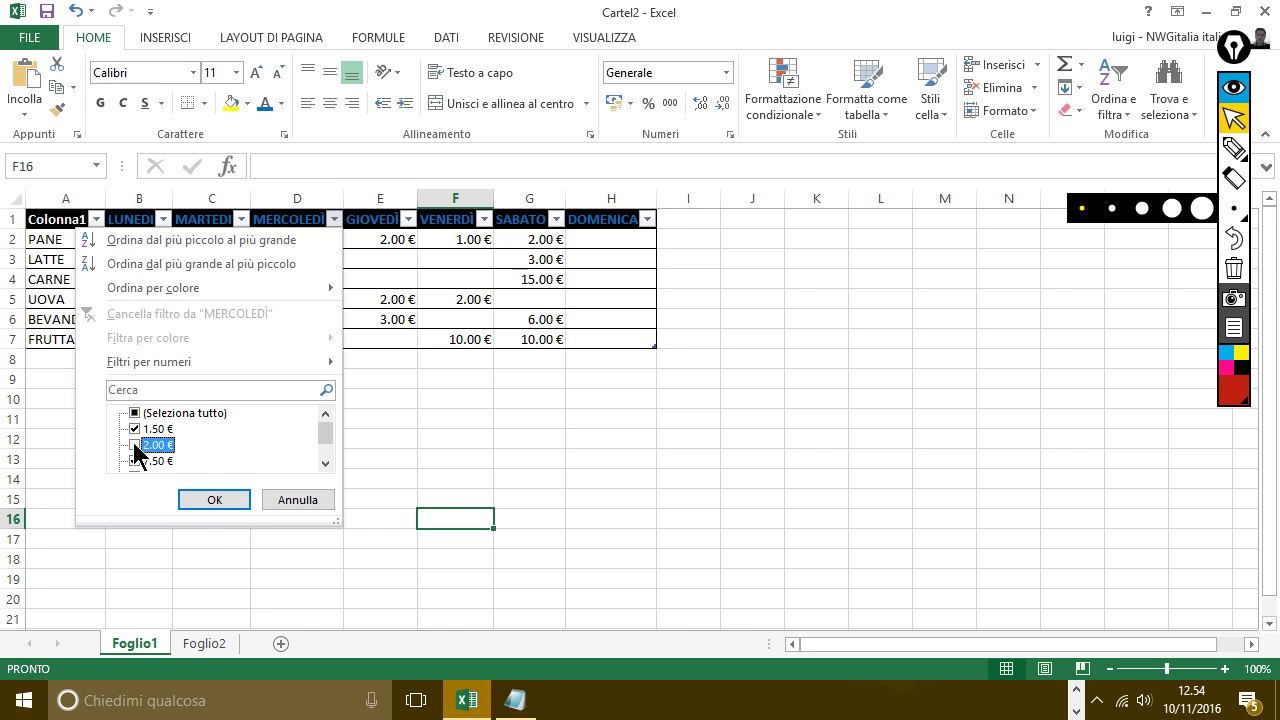
left_click(218, 500)
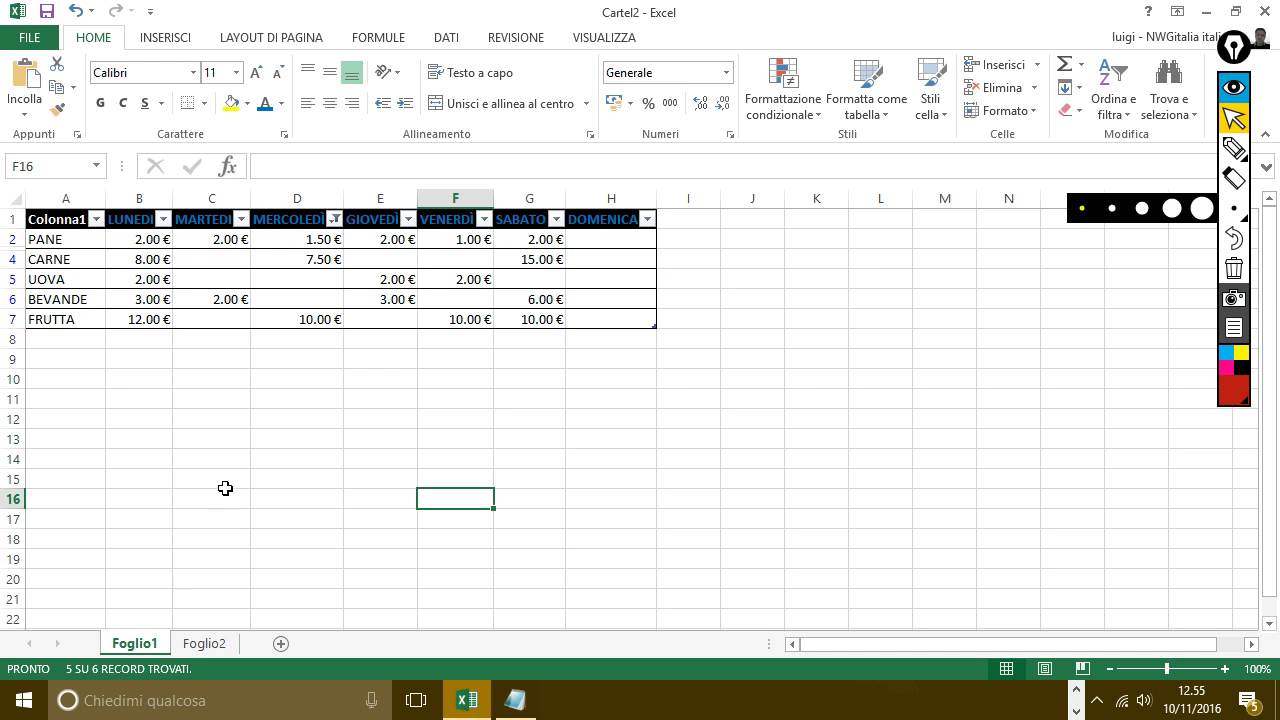
left_click(335, 220)
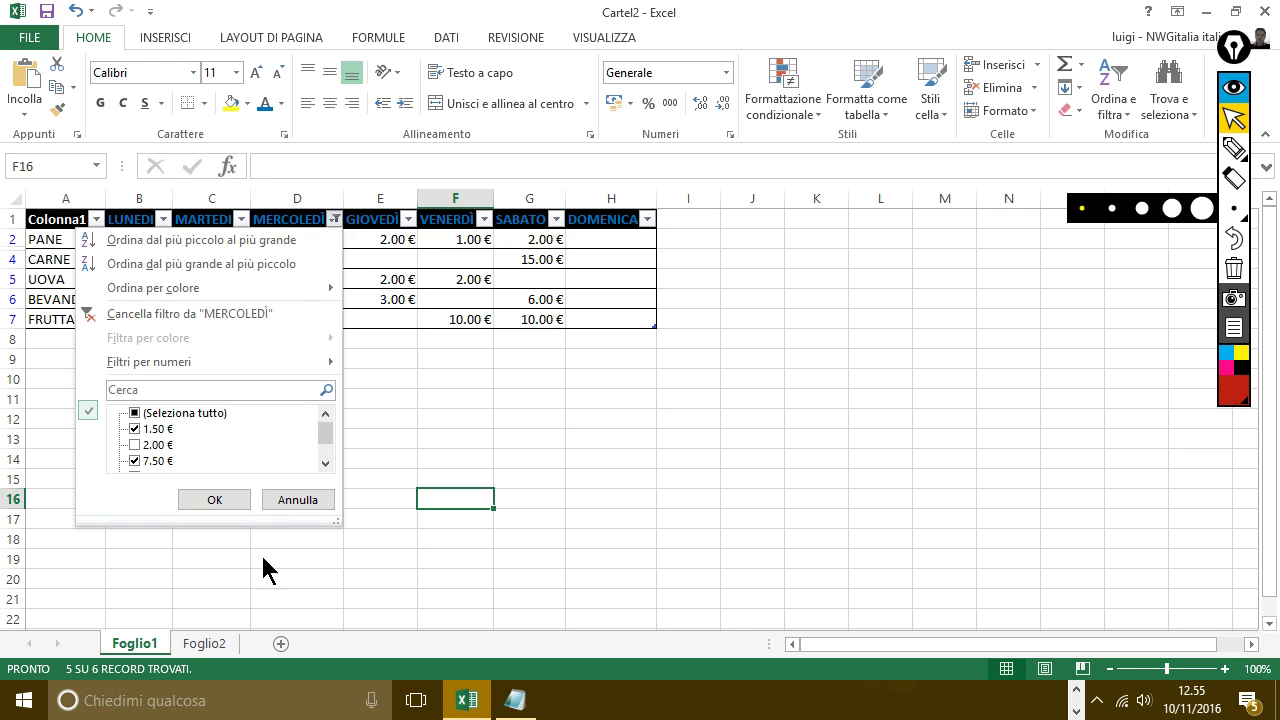
left_click(135, 445)
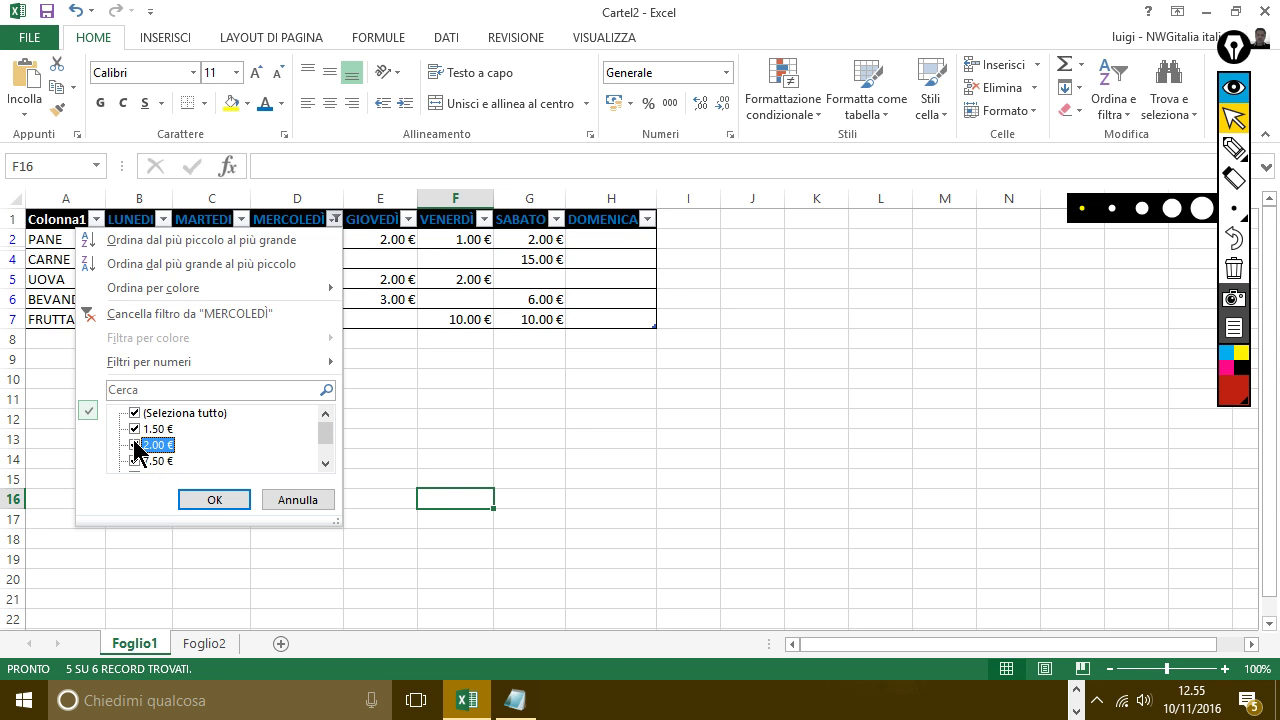
left_click(210, 500)
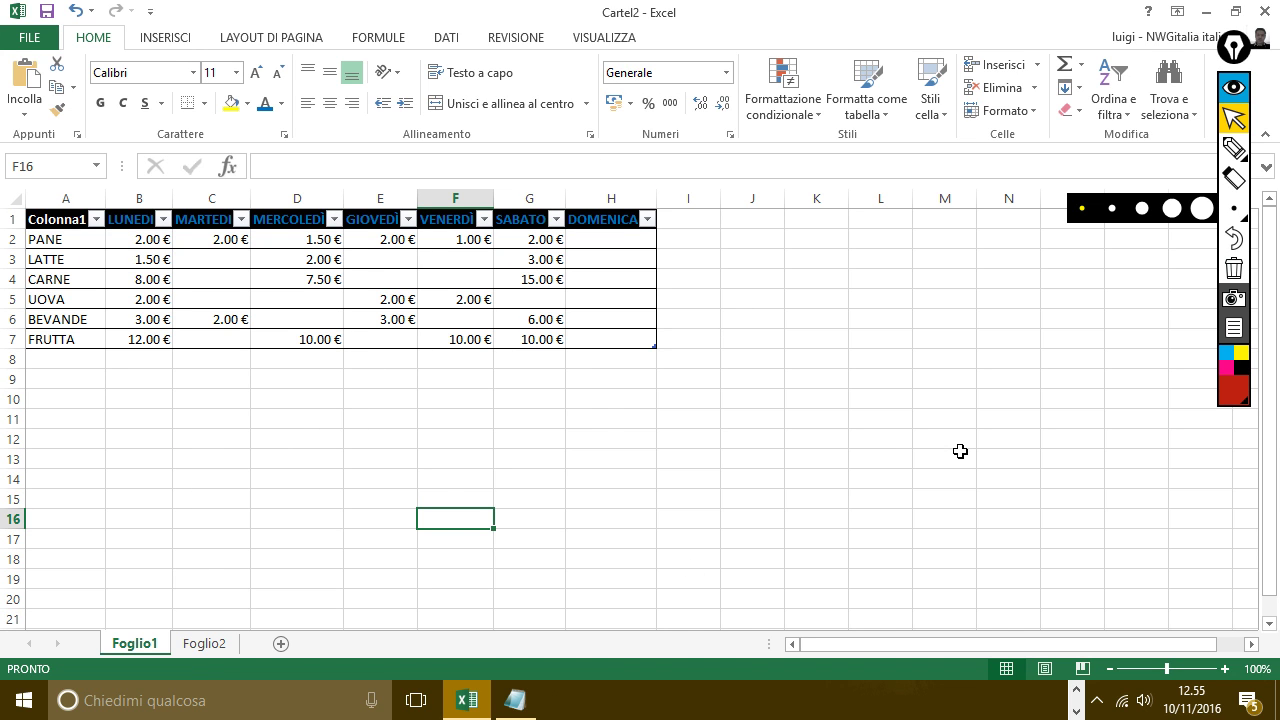
On Foglio2, enter pane, latte and uova down cells B2 to B4
left_click(203, 645)
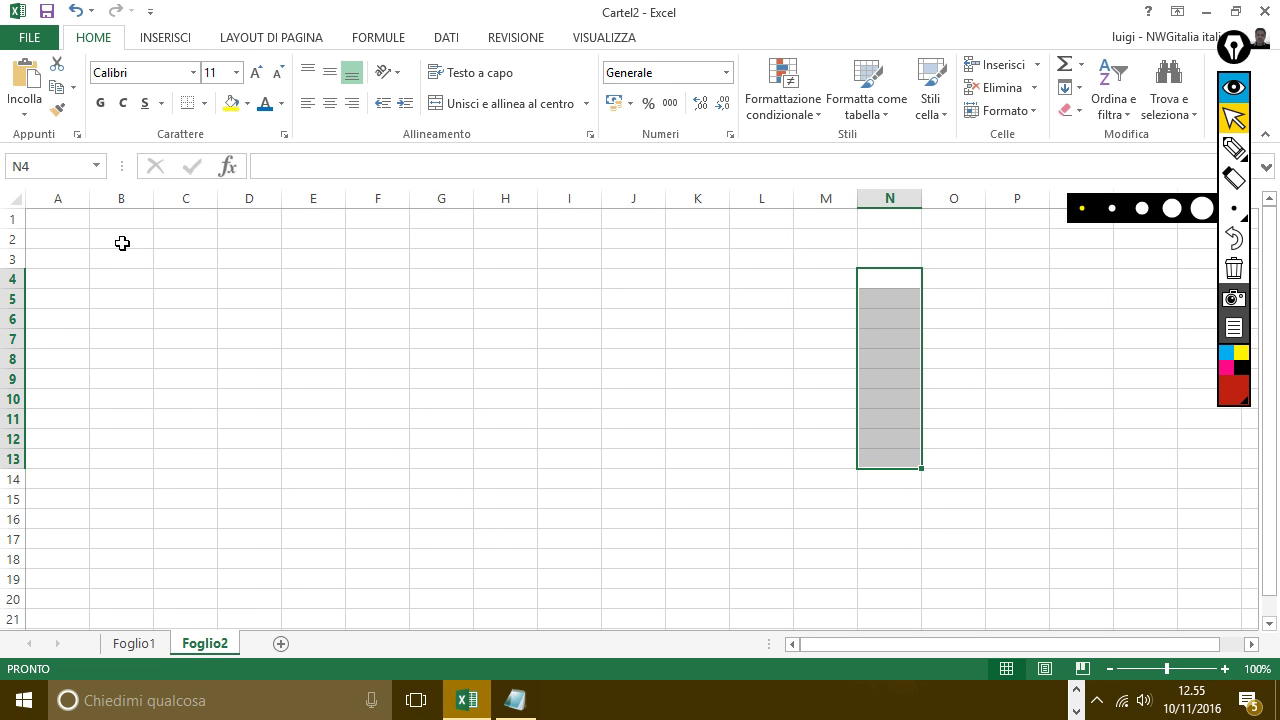
left_click(122, 240)
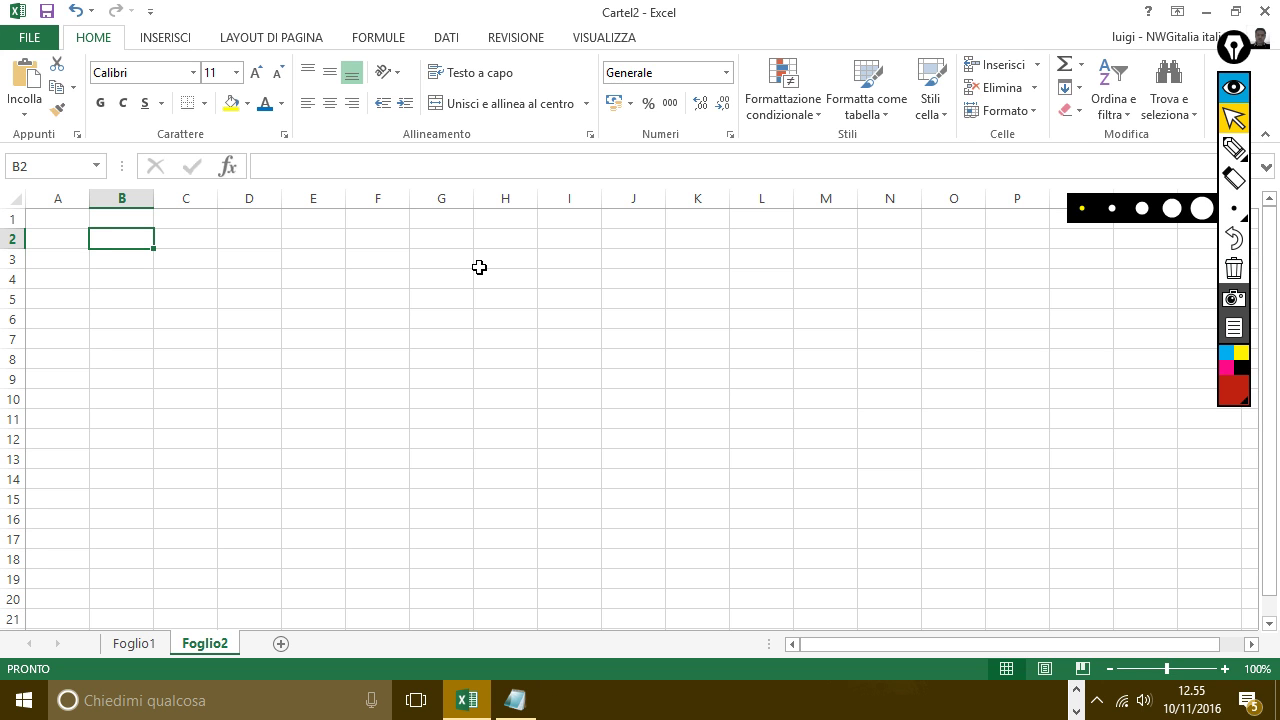
type("pane")
key("Return")
type("latte")
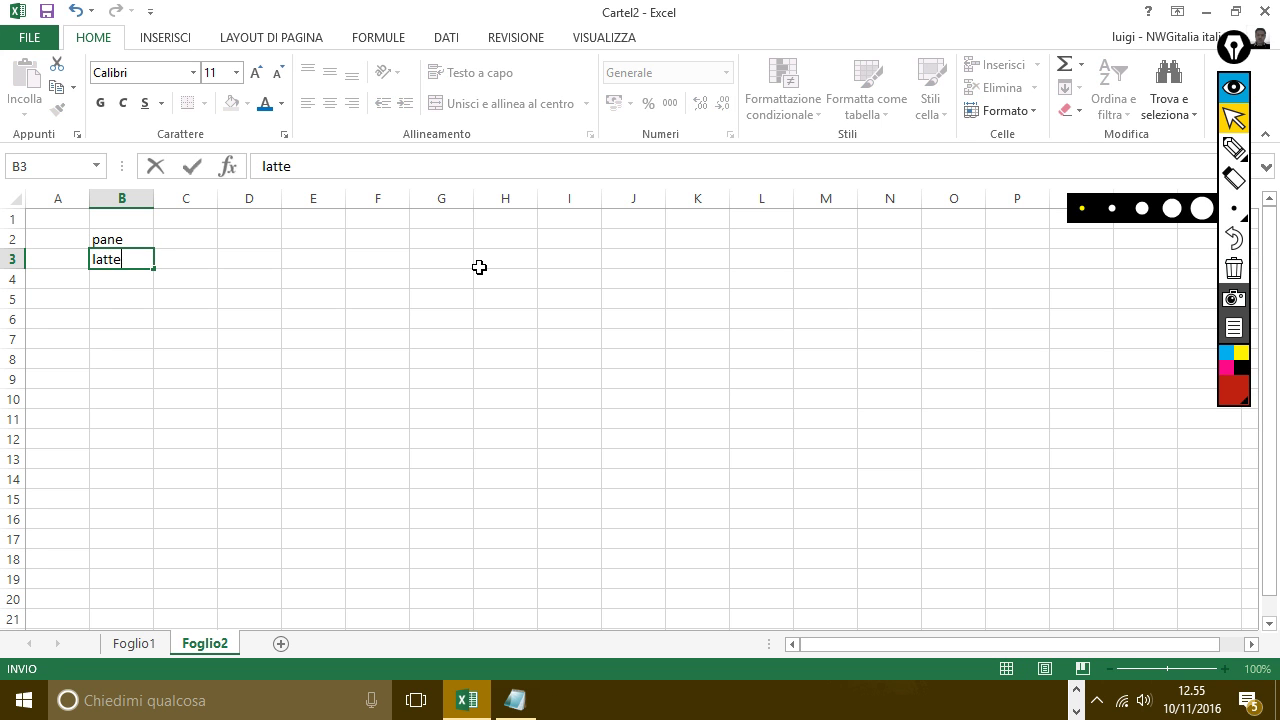
key("Return")
type("uova")
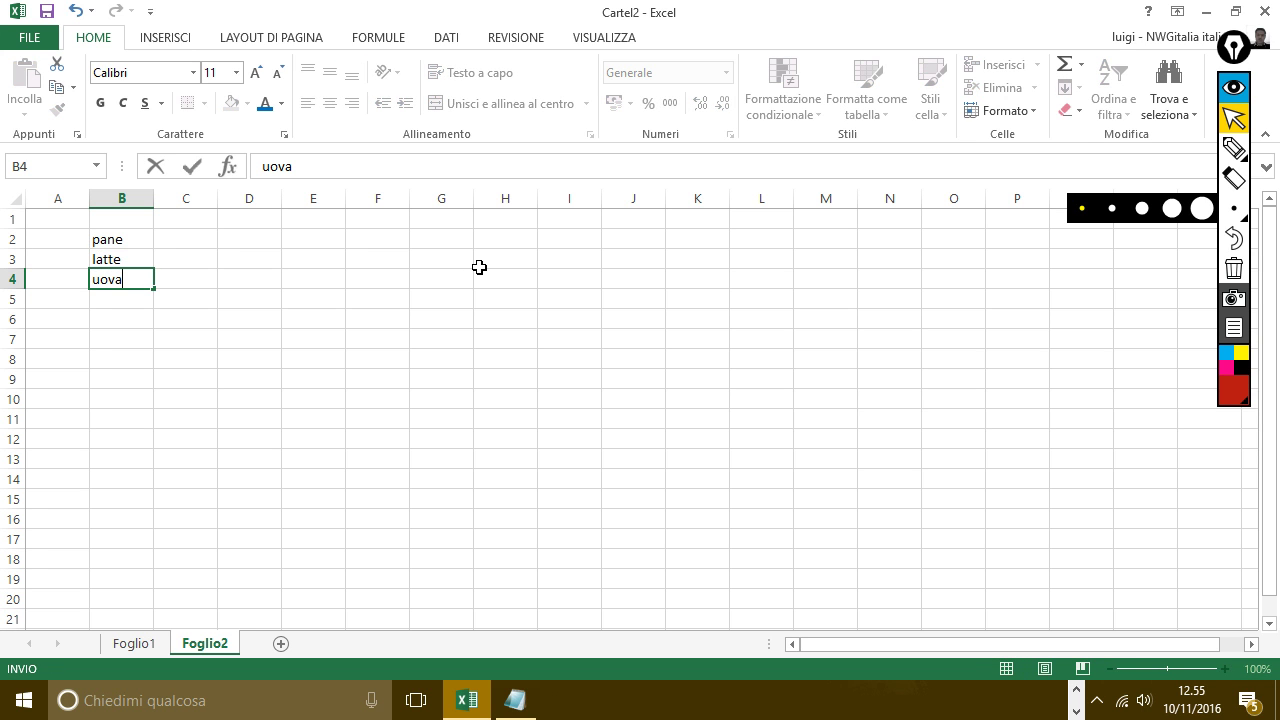
key("Tab")
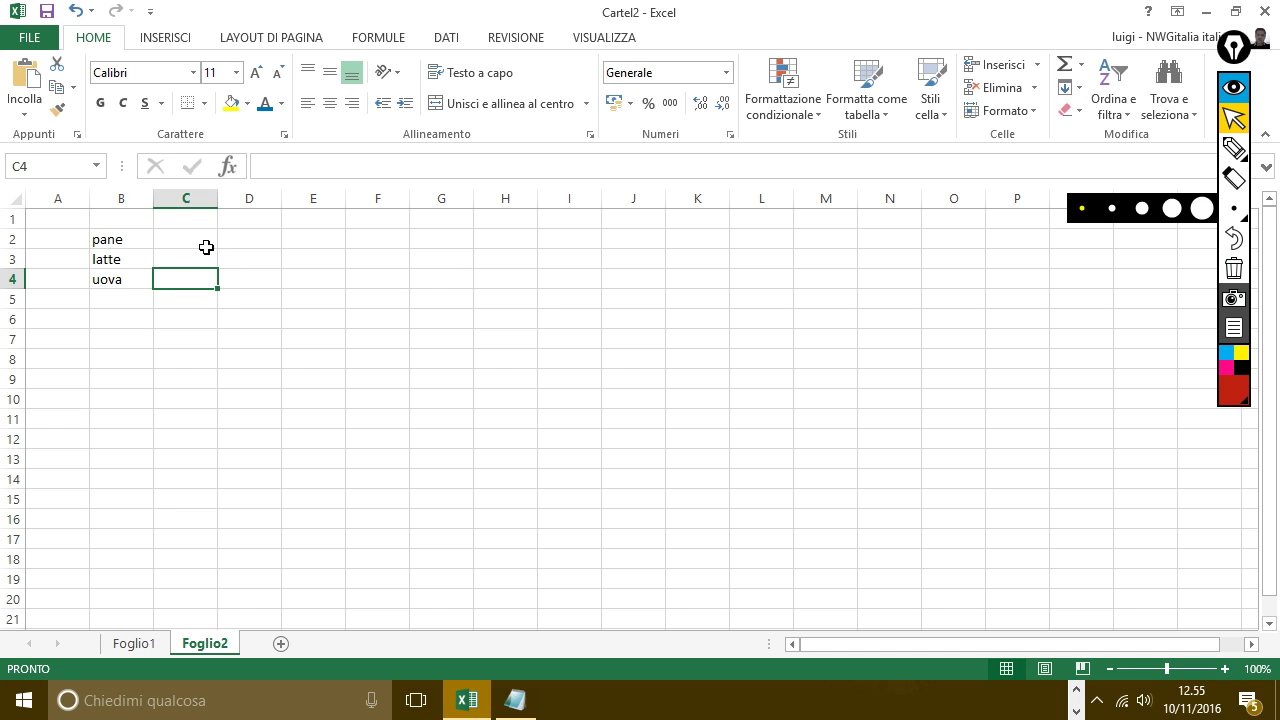
Select B1, glance at Foglio1's weekly table, and return to Foglio2
left_click(121, 217)
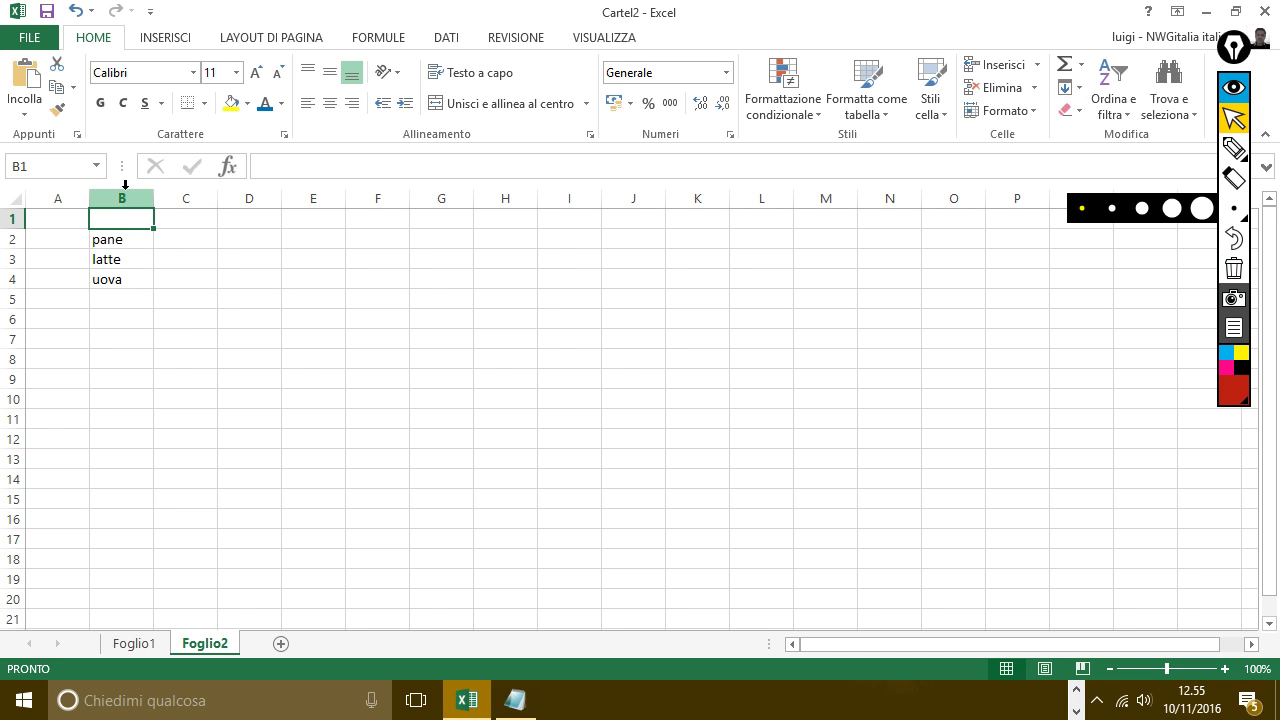
left_click(134, 643)
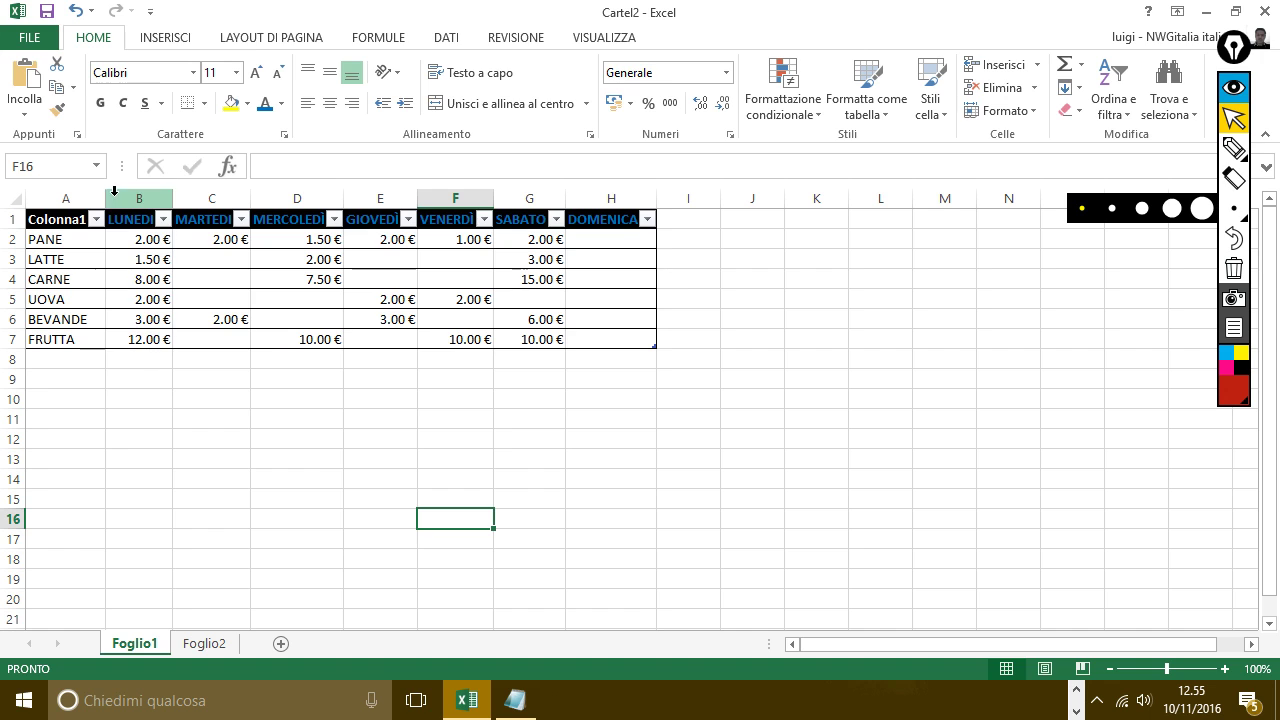
left_click(222, 644)
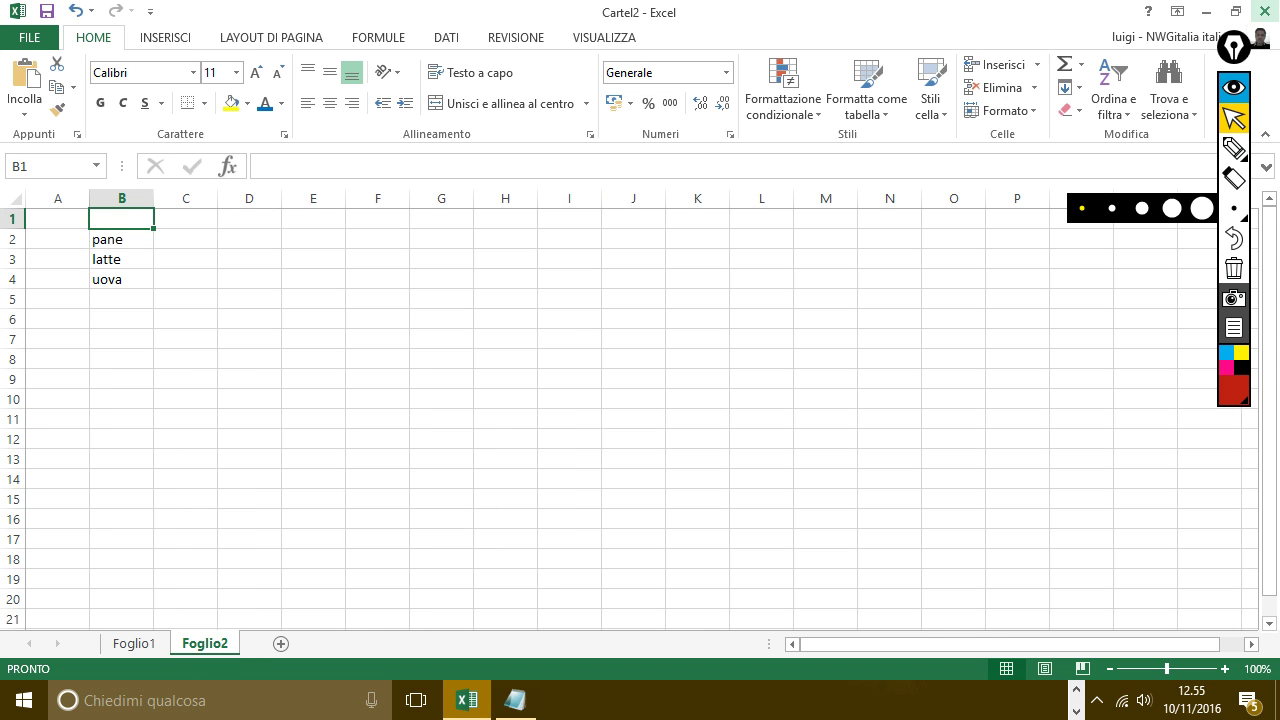
Enter lunedi in B1 and auto-fill martedì through domenica across C1 to H1
type("lunedi")
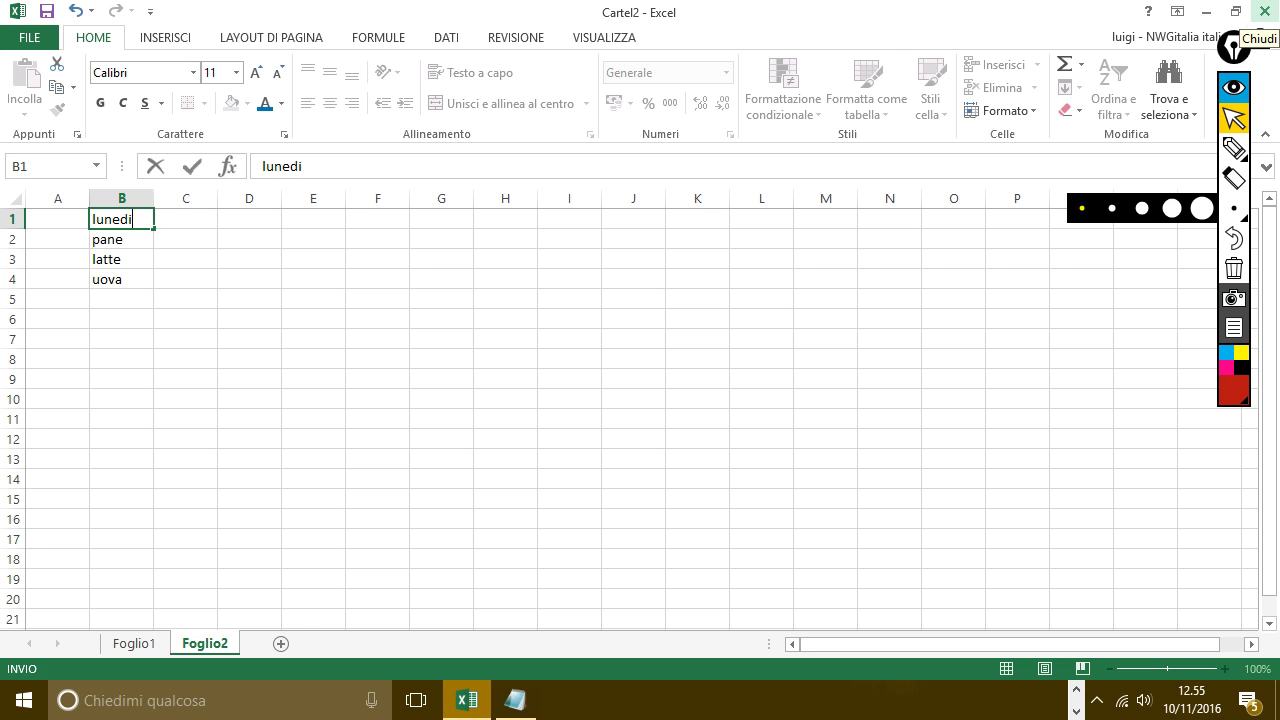
key("Tab")
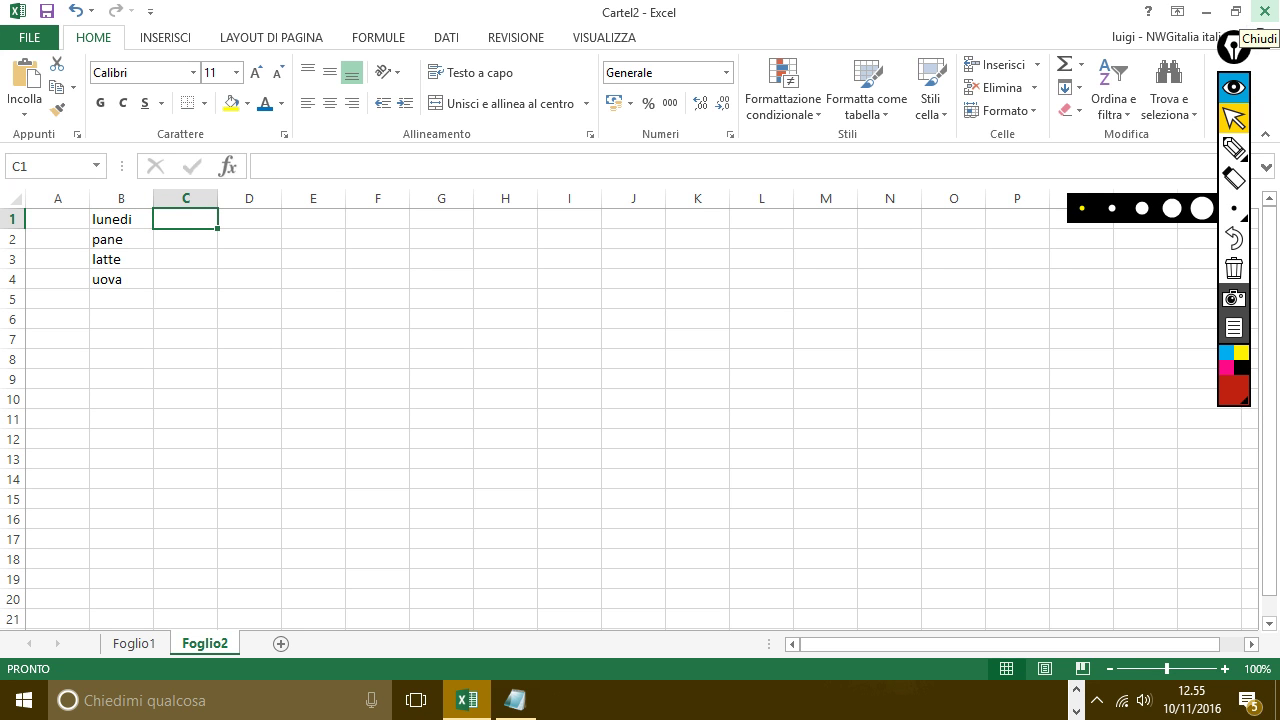
left_click(127, 221)
left_click_drag(152, 229, 612, 247)
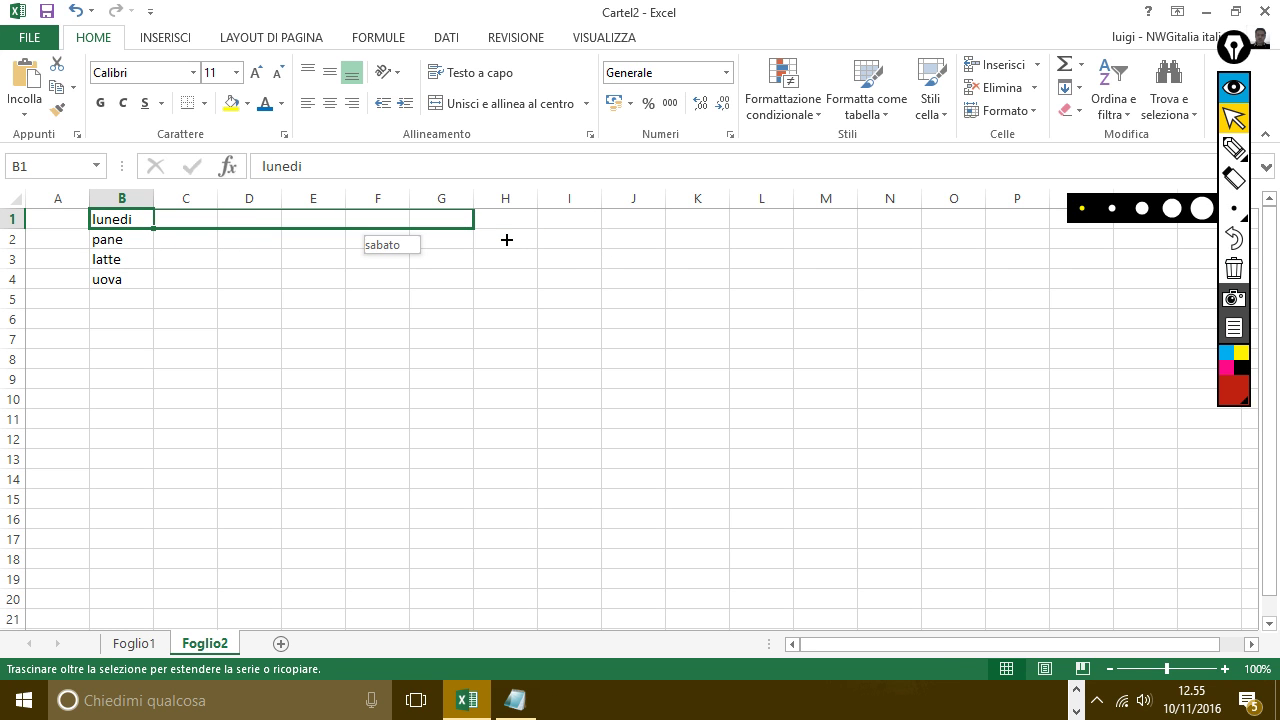
left_click_drag(612, 247, 522, 236)
left_click(340, 374)
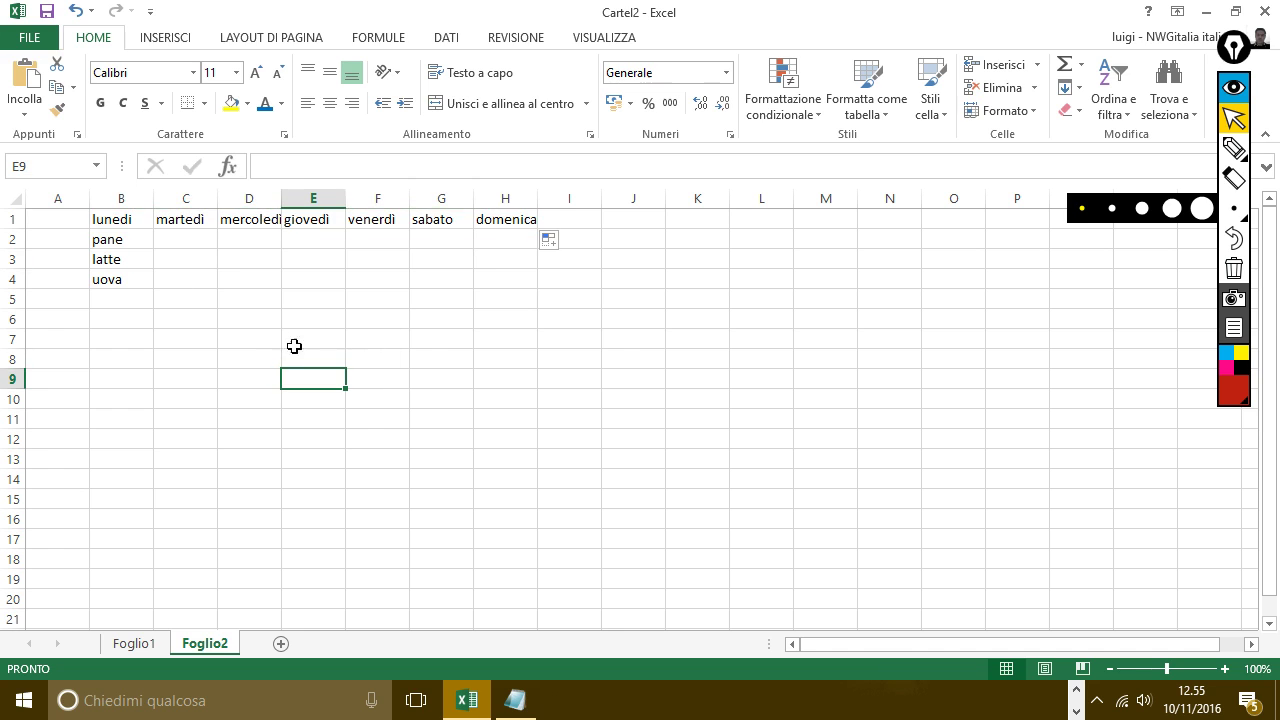
left_click(101, 244)
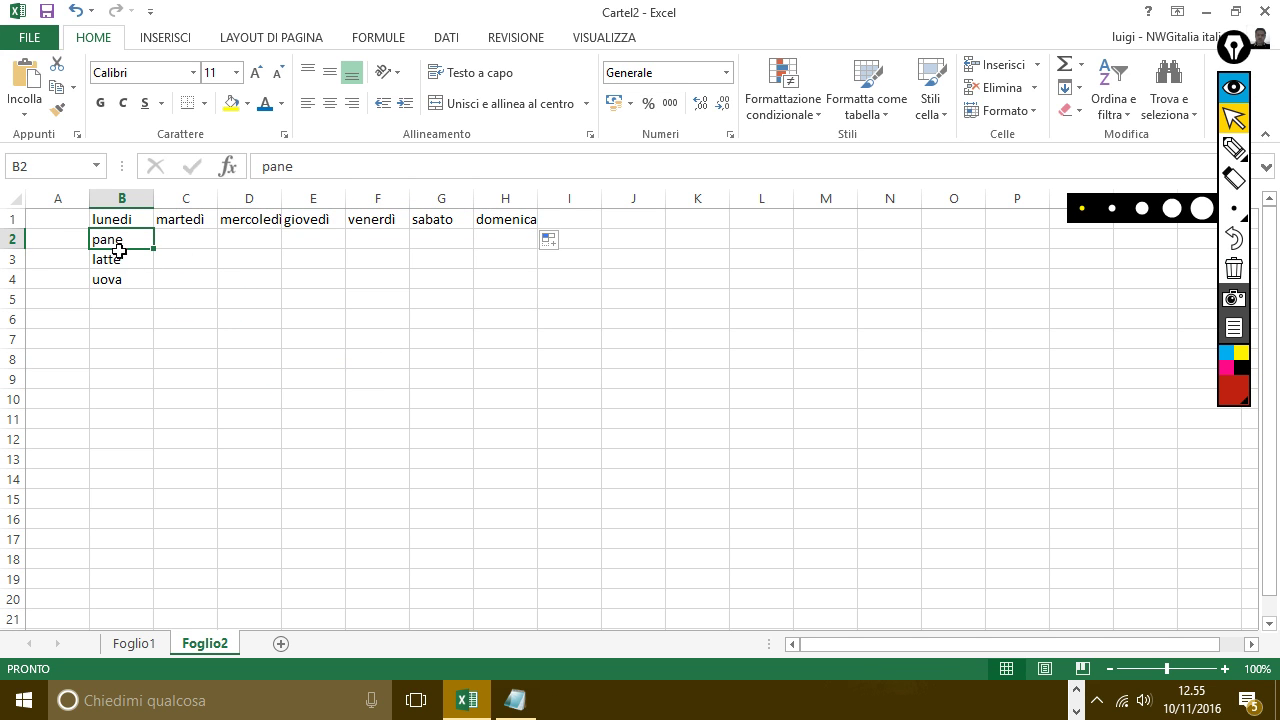
Enter the lunedì amounts 5, 5 and 3 in B2:B4, correcting B4 from 10 to 3
mouse_move(103, 245)
left_mouse_down()
mouse_move(115, 278)
mouse_move(83, 257)
left_mouse_up()
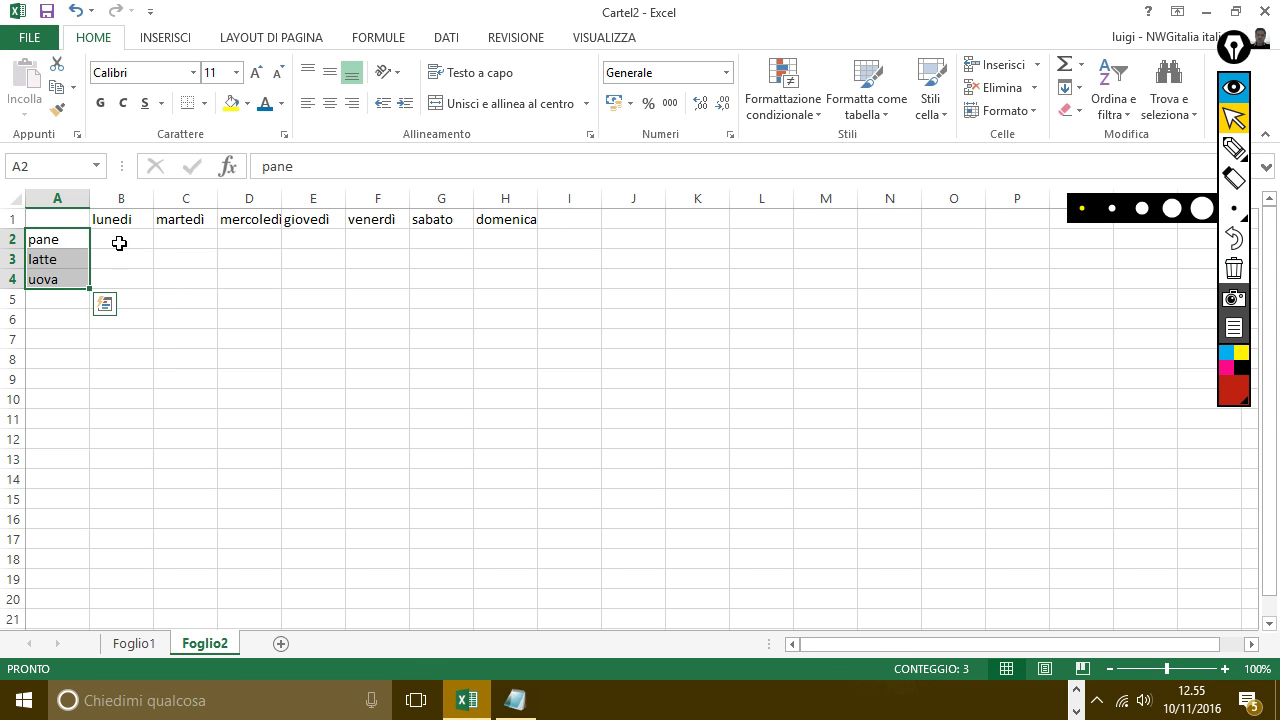
left_click(117, 241)
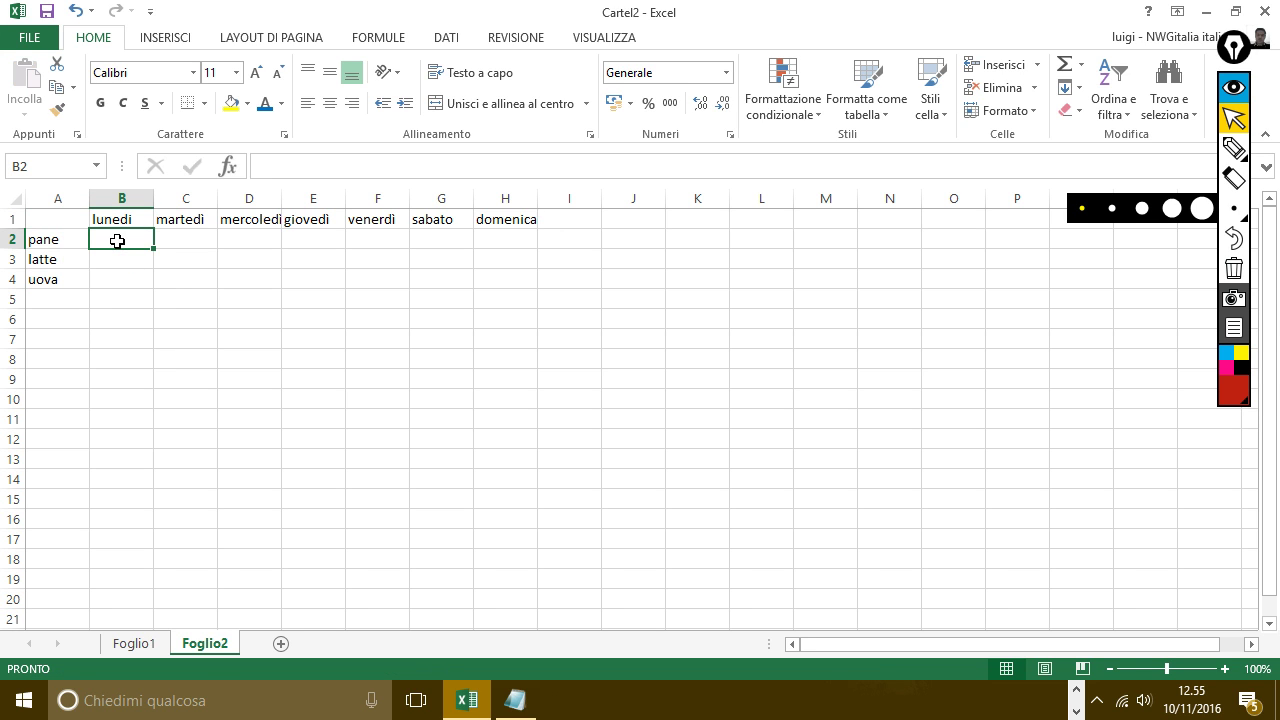
type("5")
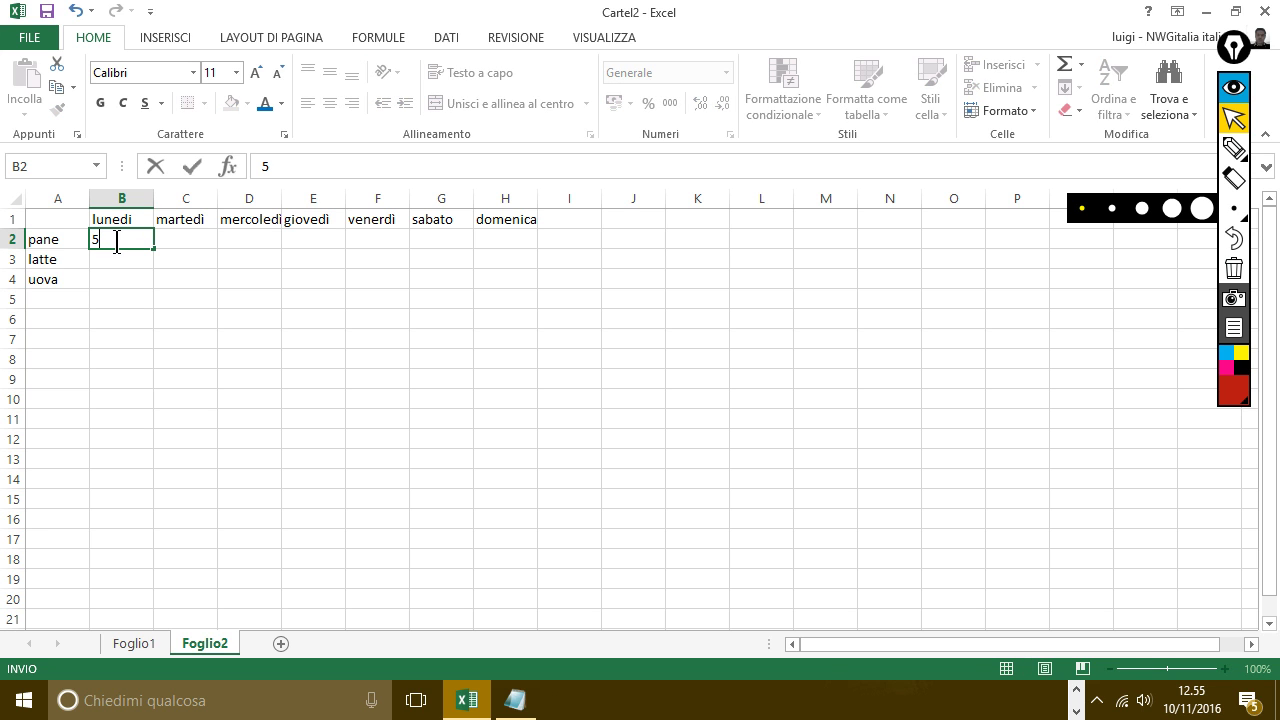
key("Return")
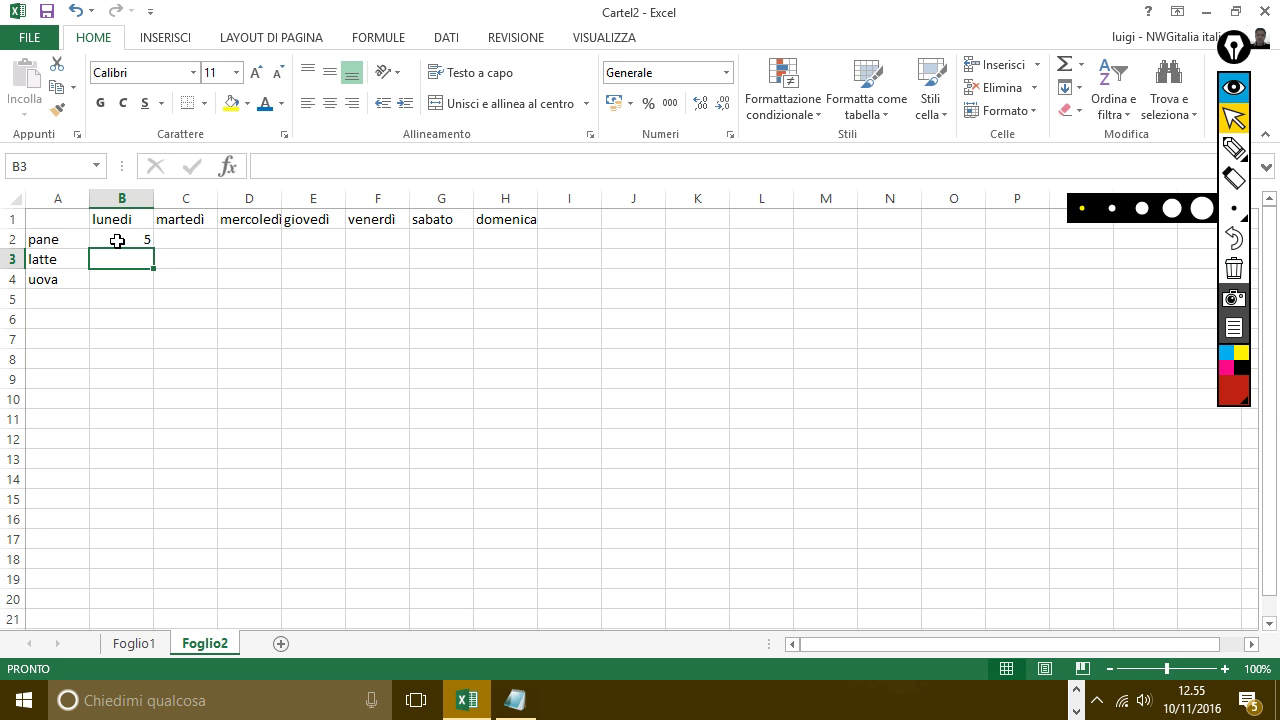
type("5")
key("Return")
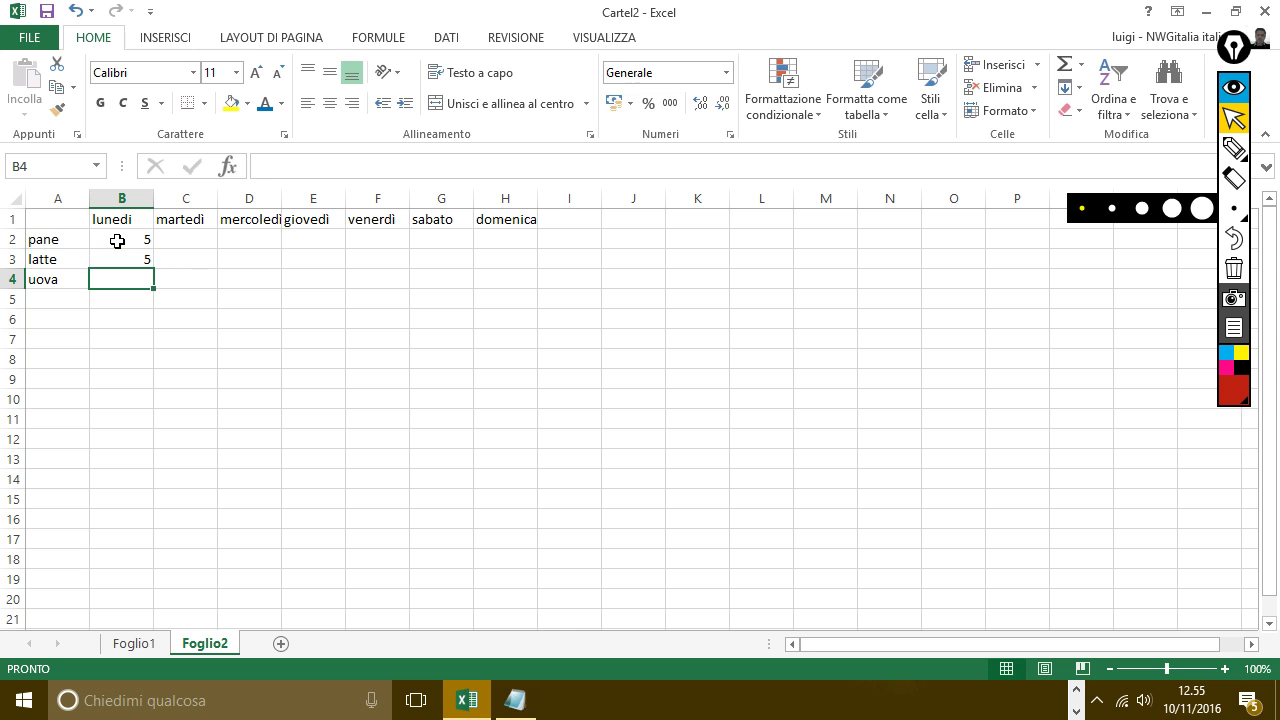
type("10")
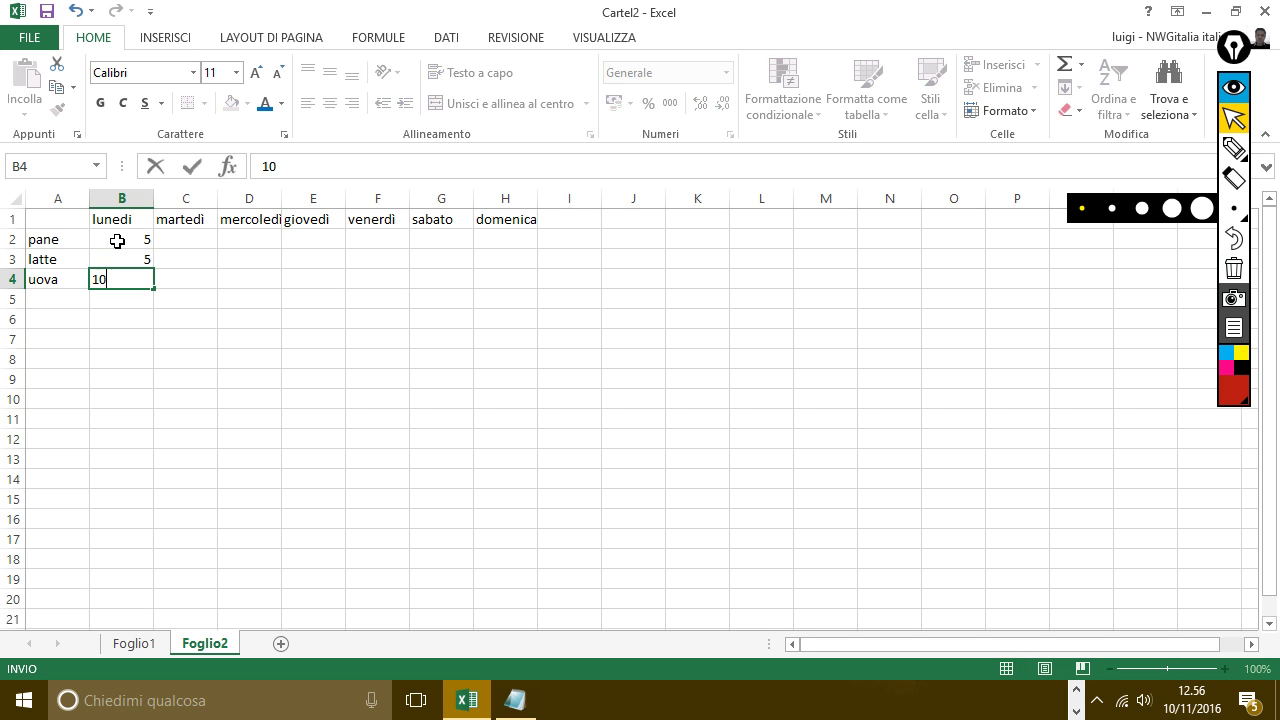
key("Tab")
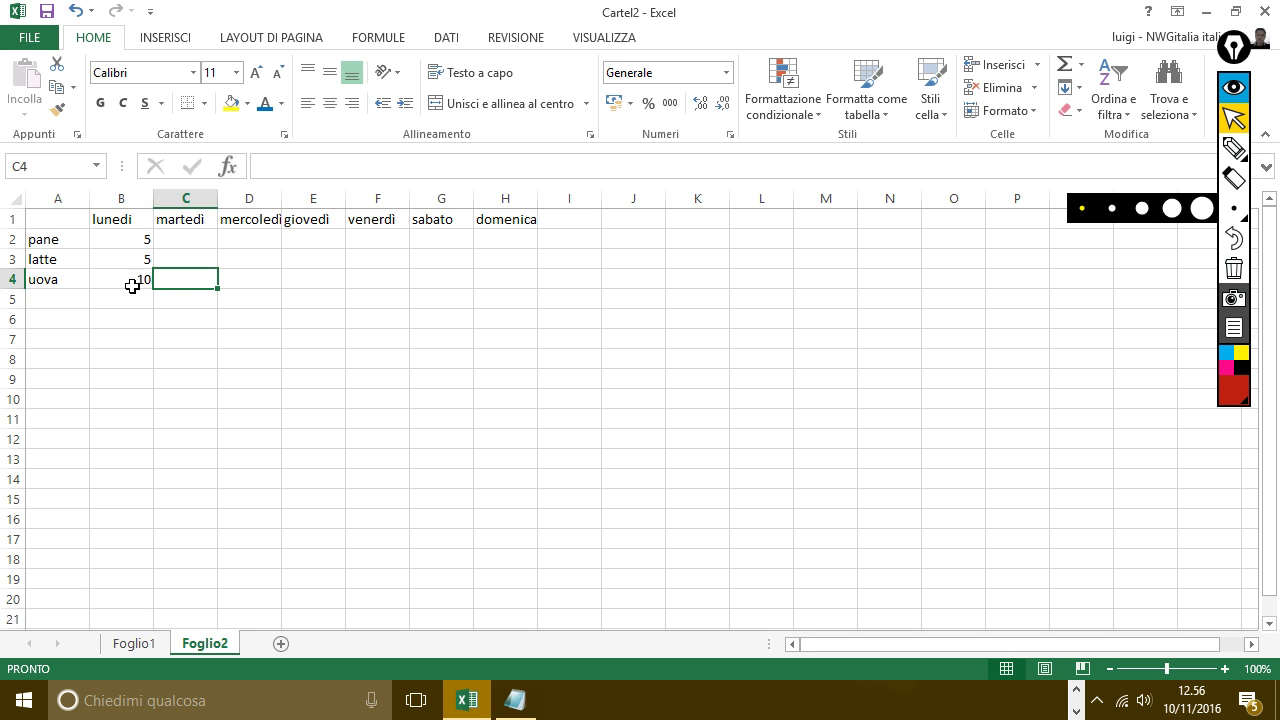
left_click(132, 286)
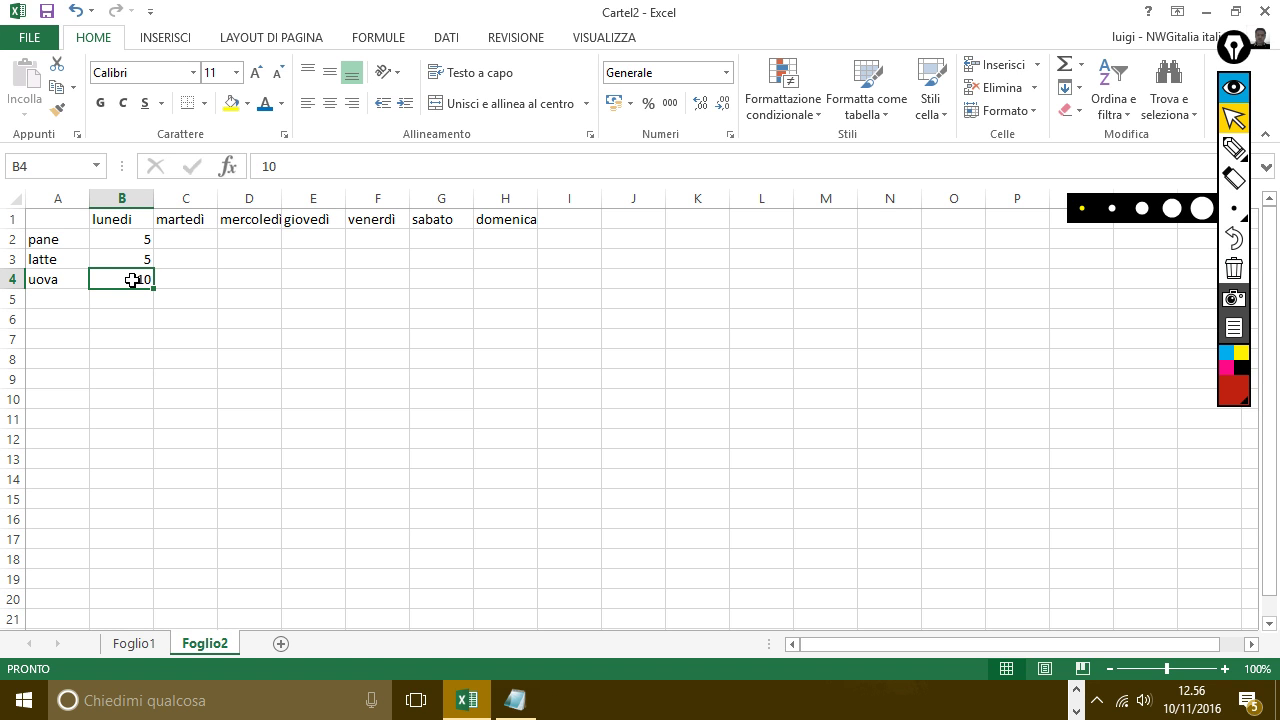
key("BackSpace")
type("3")
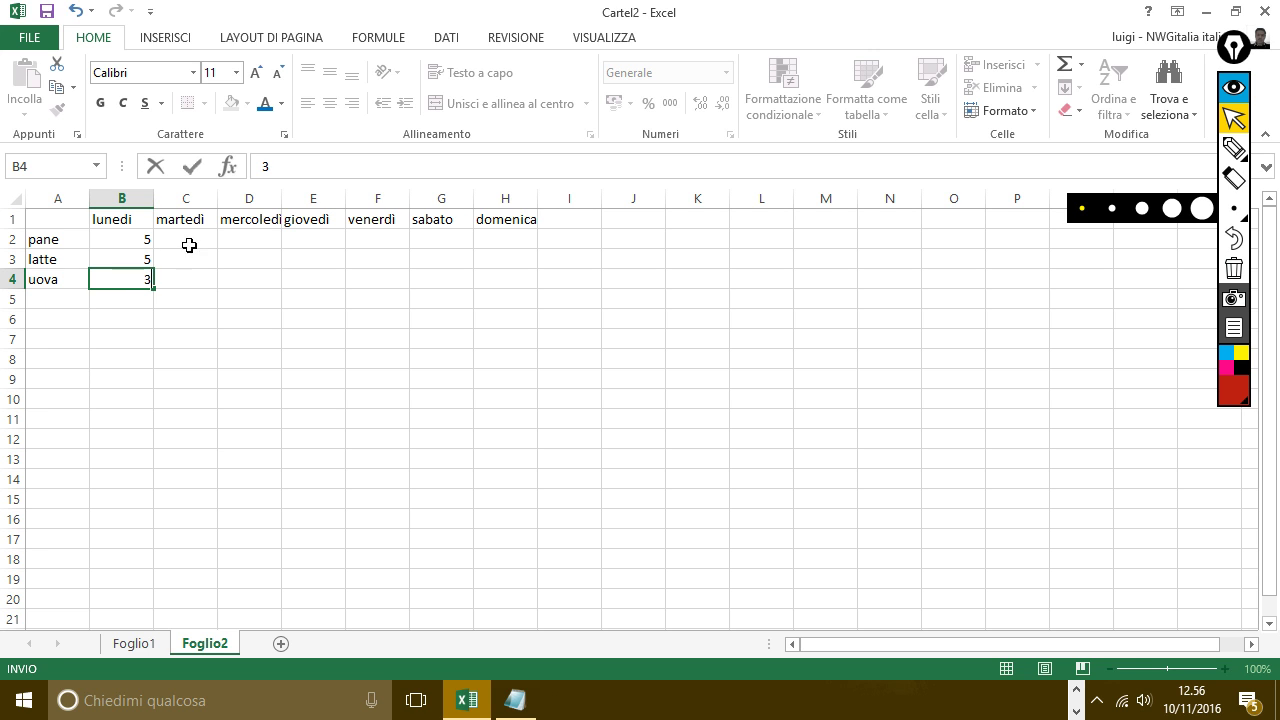
left_click(192, 239)
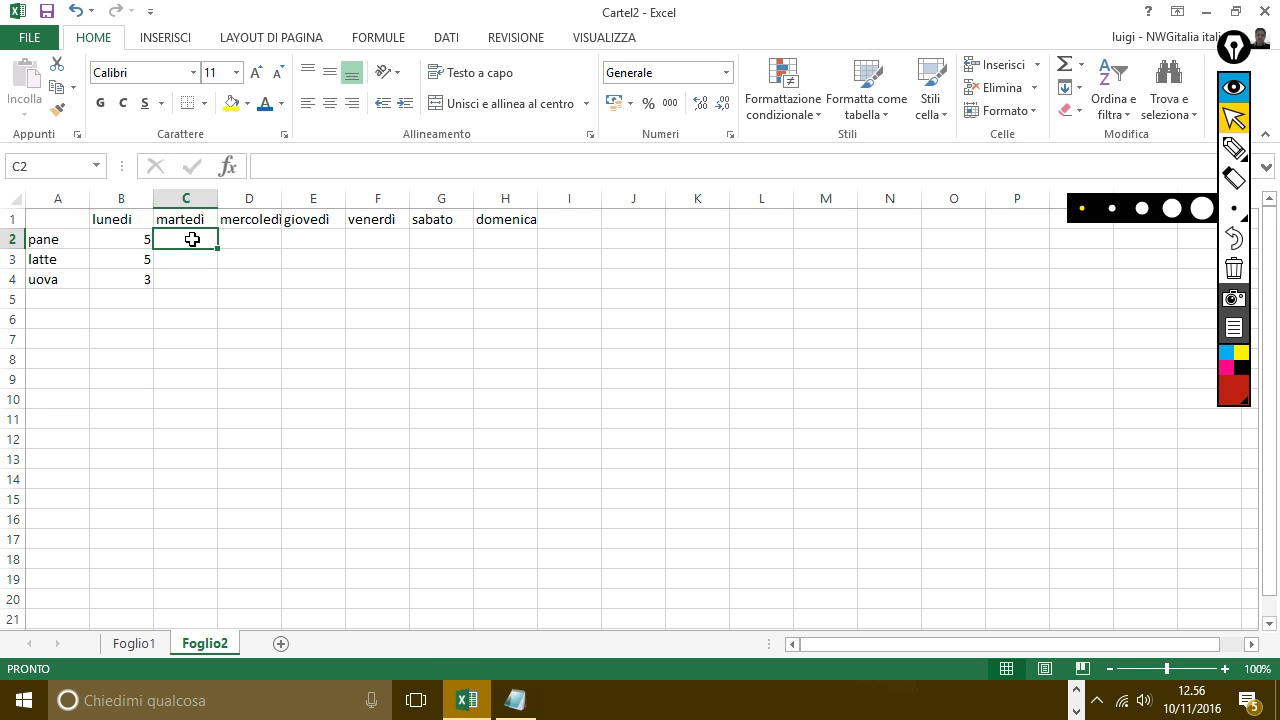
Enter the martedì amounts 3 and 2 in C3 and C4
left_click(180, 260)
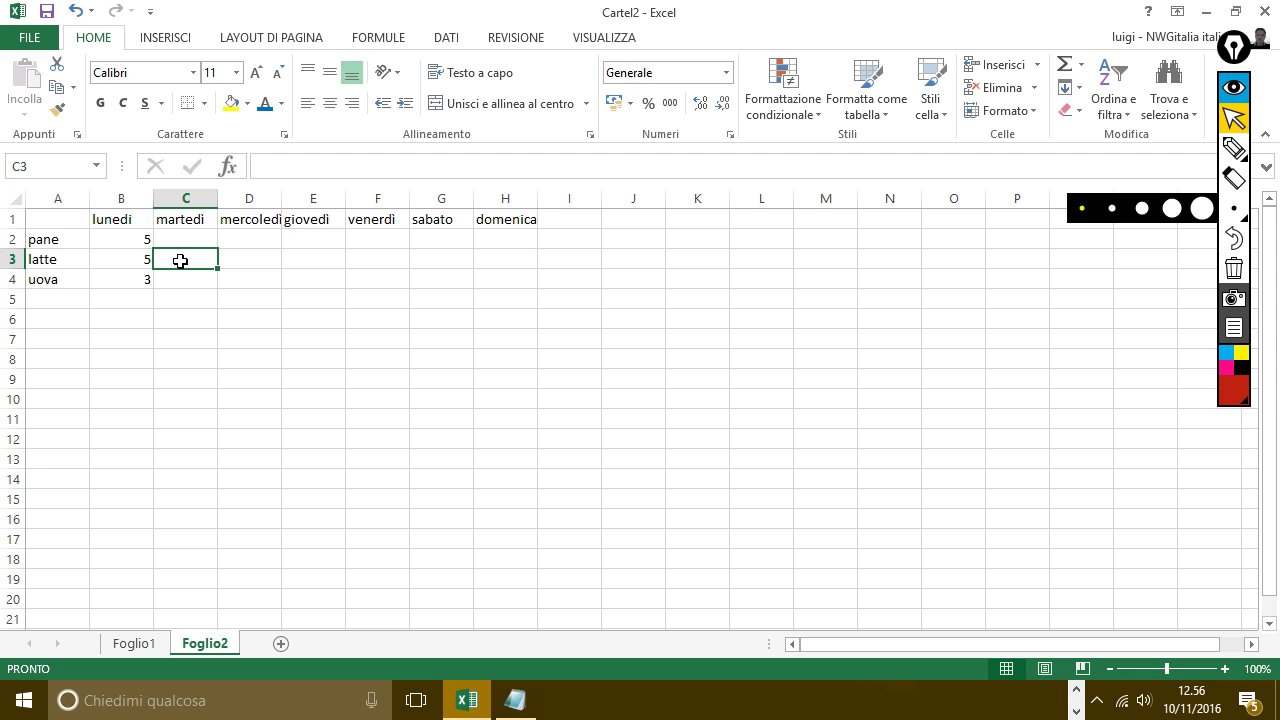
type("3")
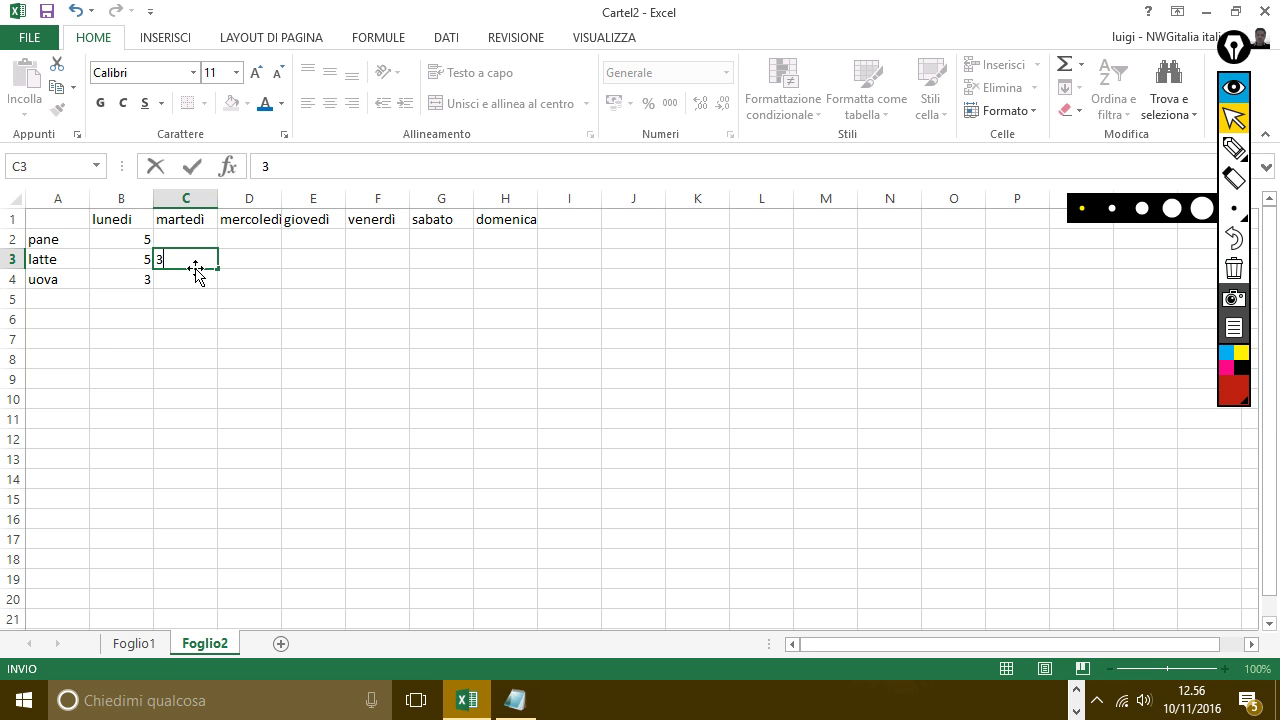
left_click(187, 287)
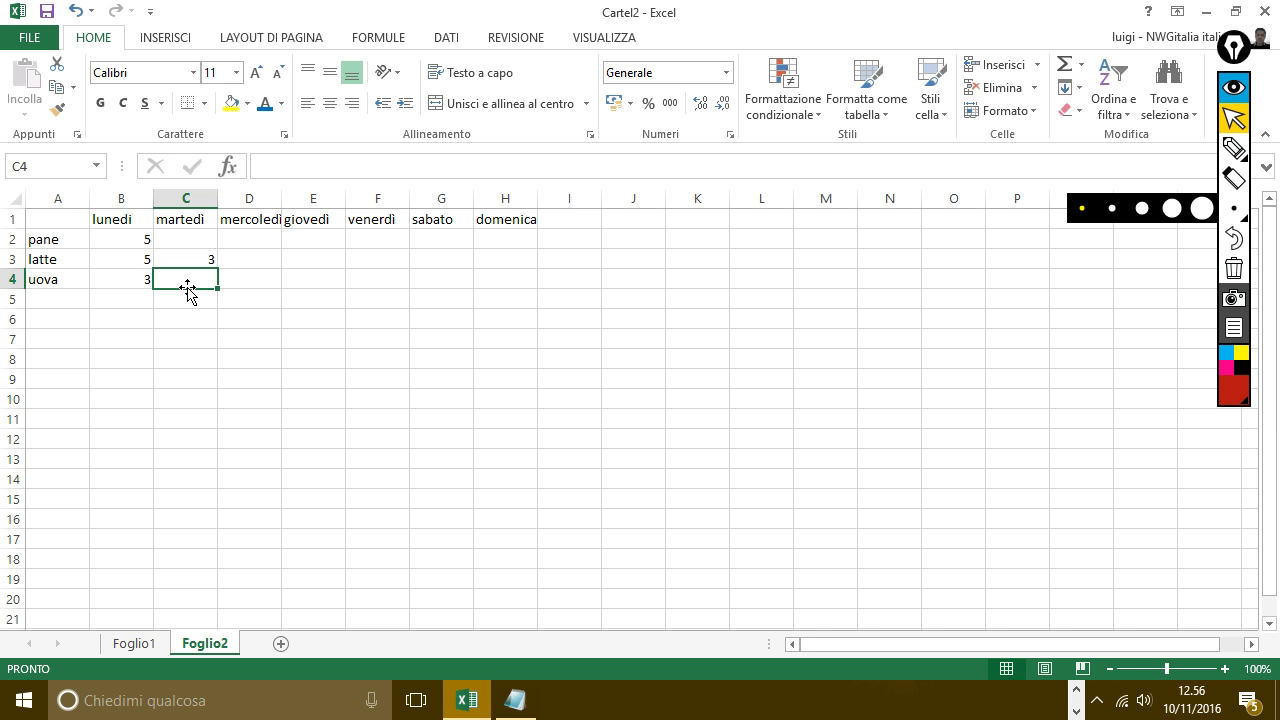
type("2")
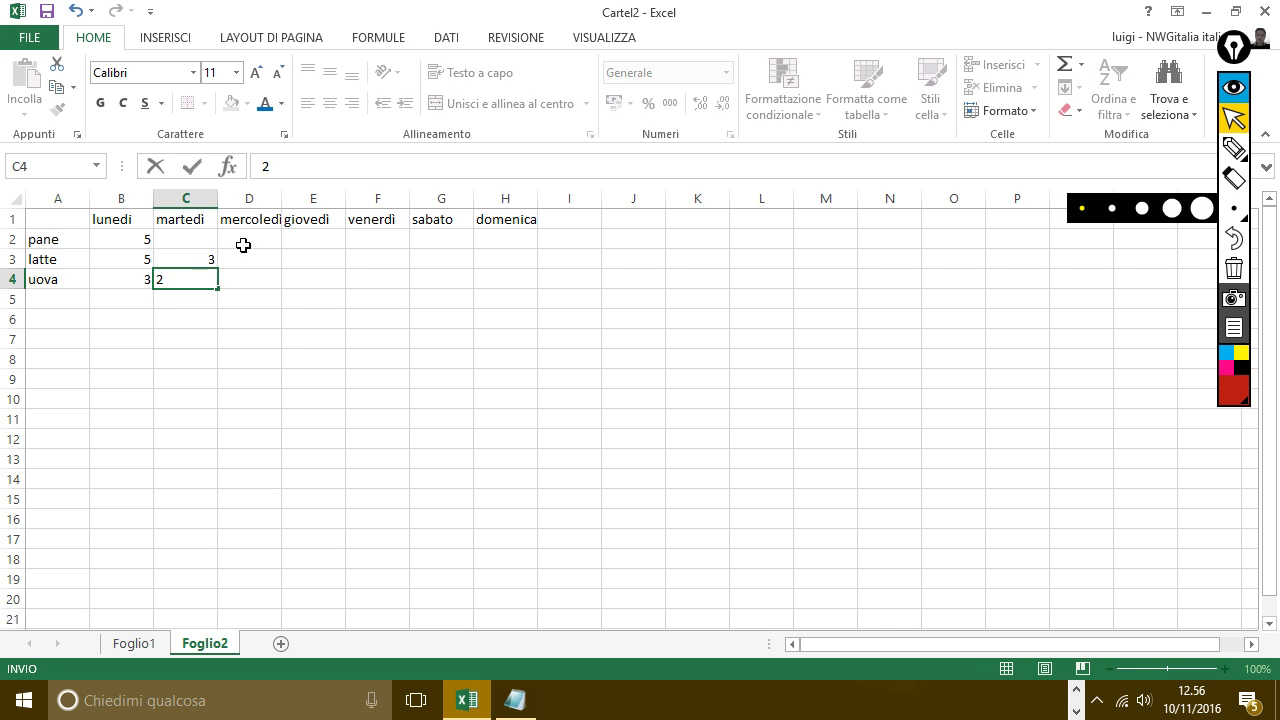
left_click(257, 236)
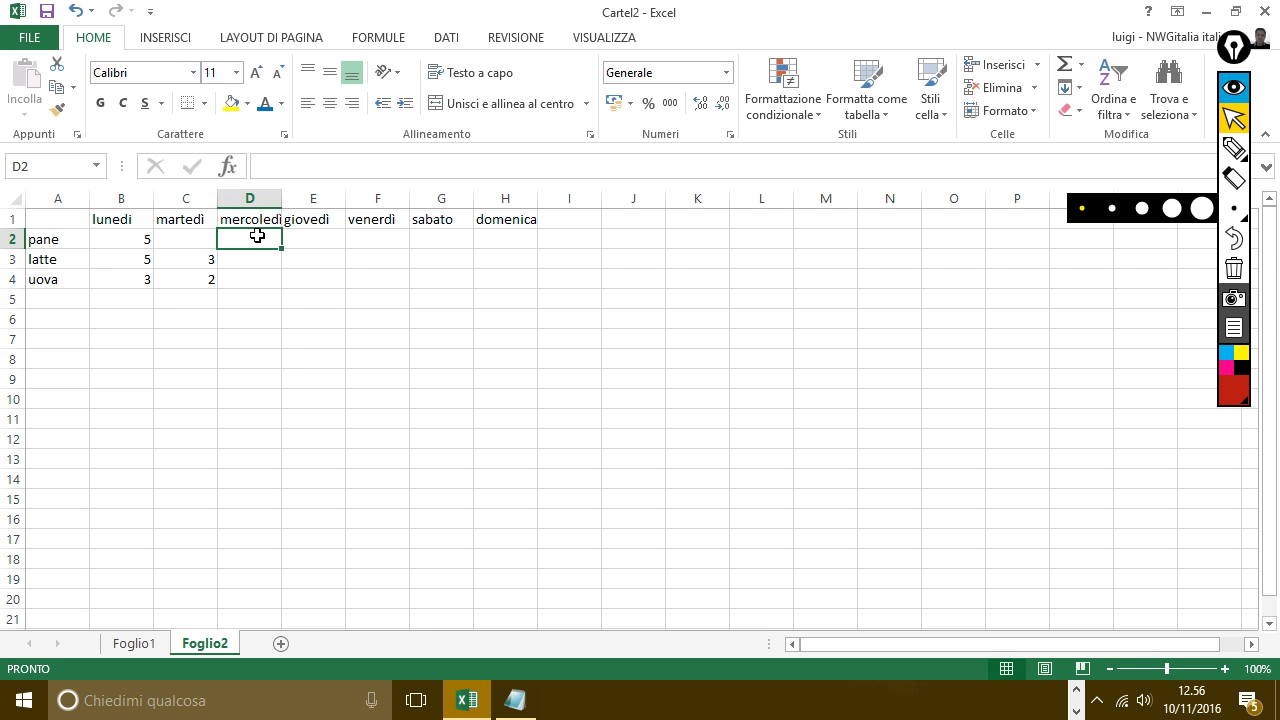
Enter the mercoledì amounts 3, 4 and 5 in D2:D4
type("5")
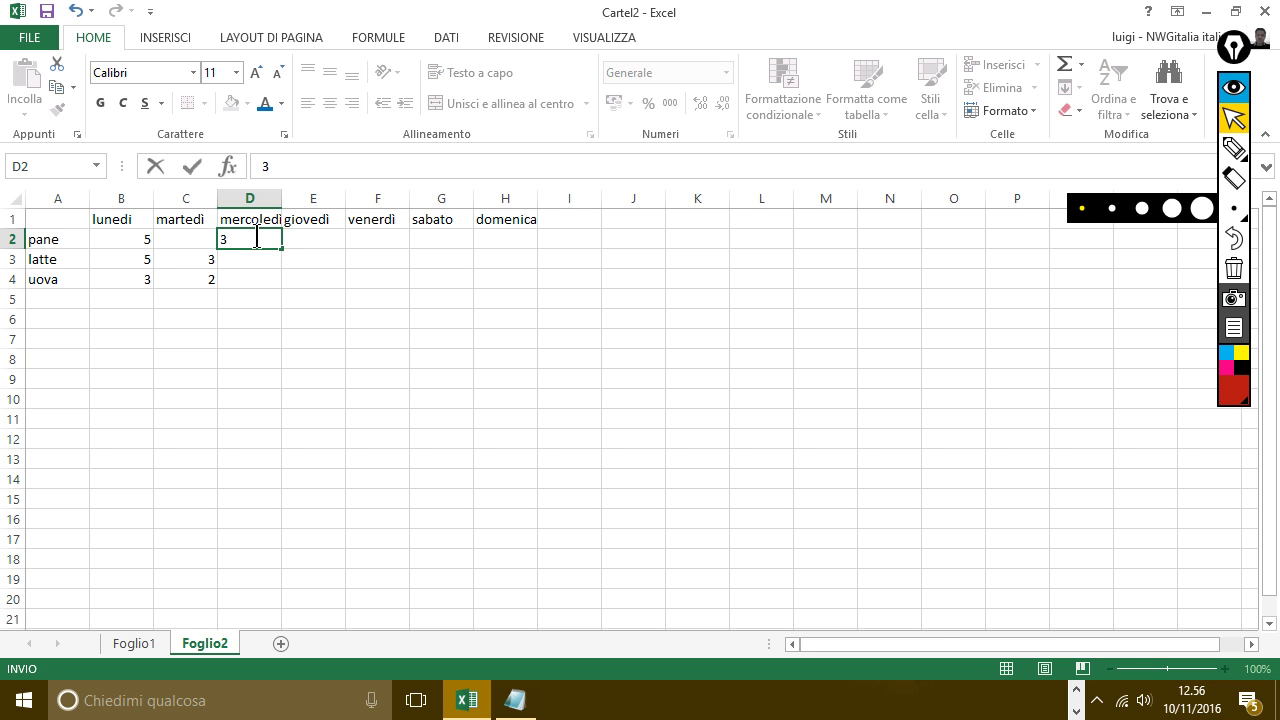
key("Return")
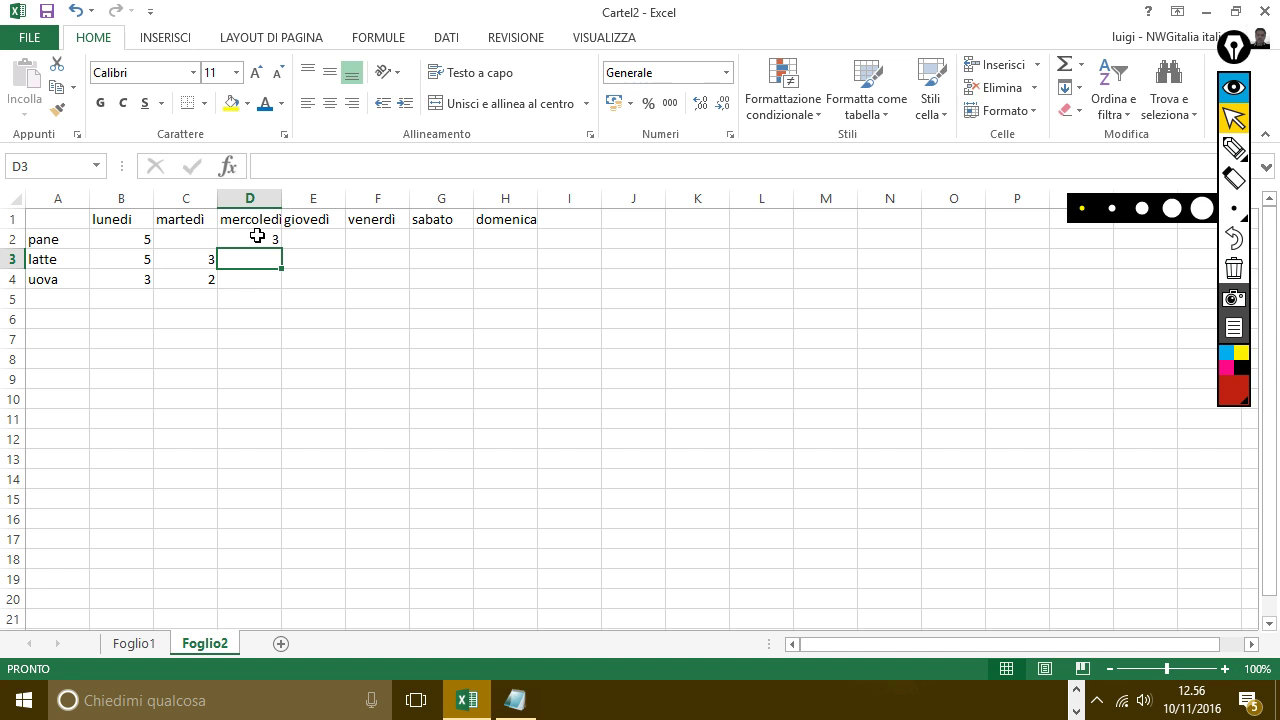
type("4")
key("Return")
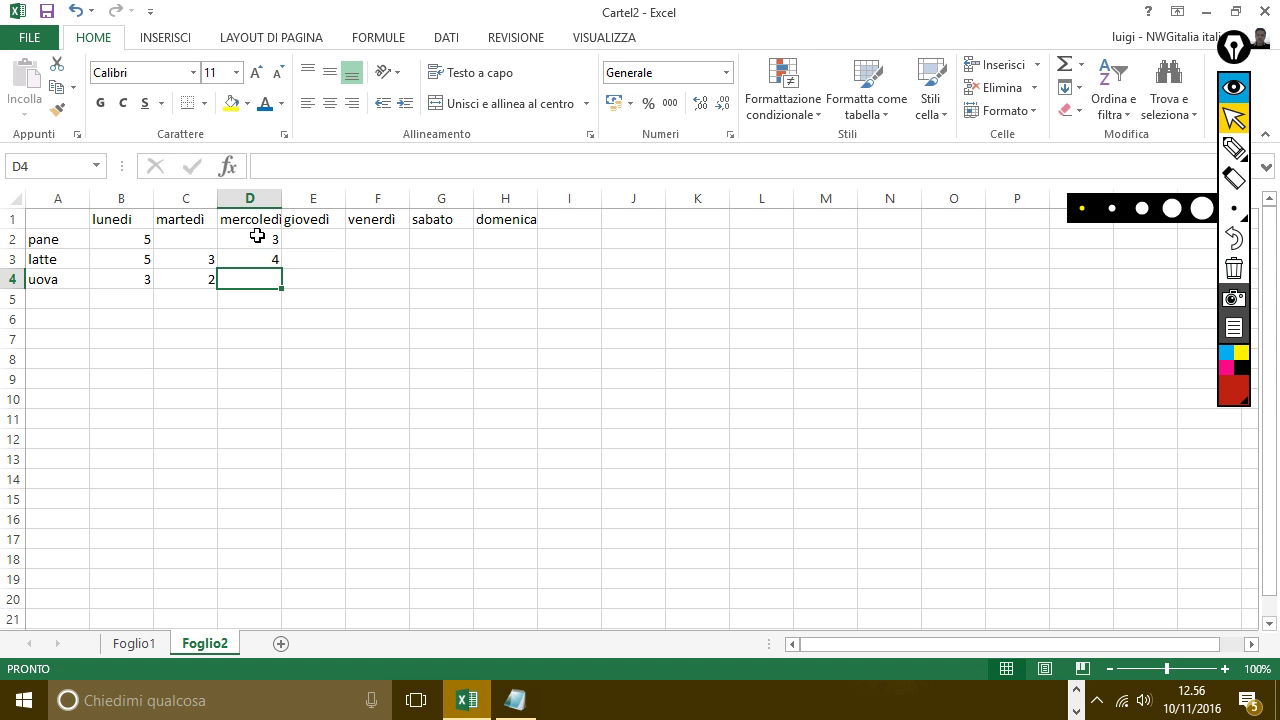
type("5")
key("Return")
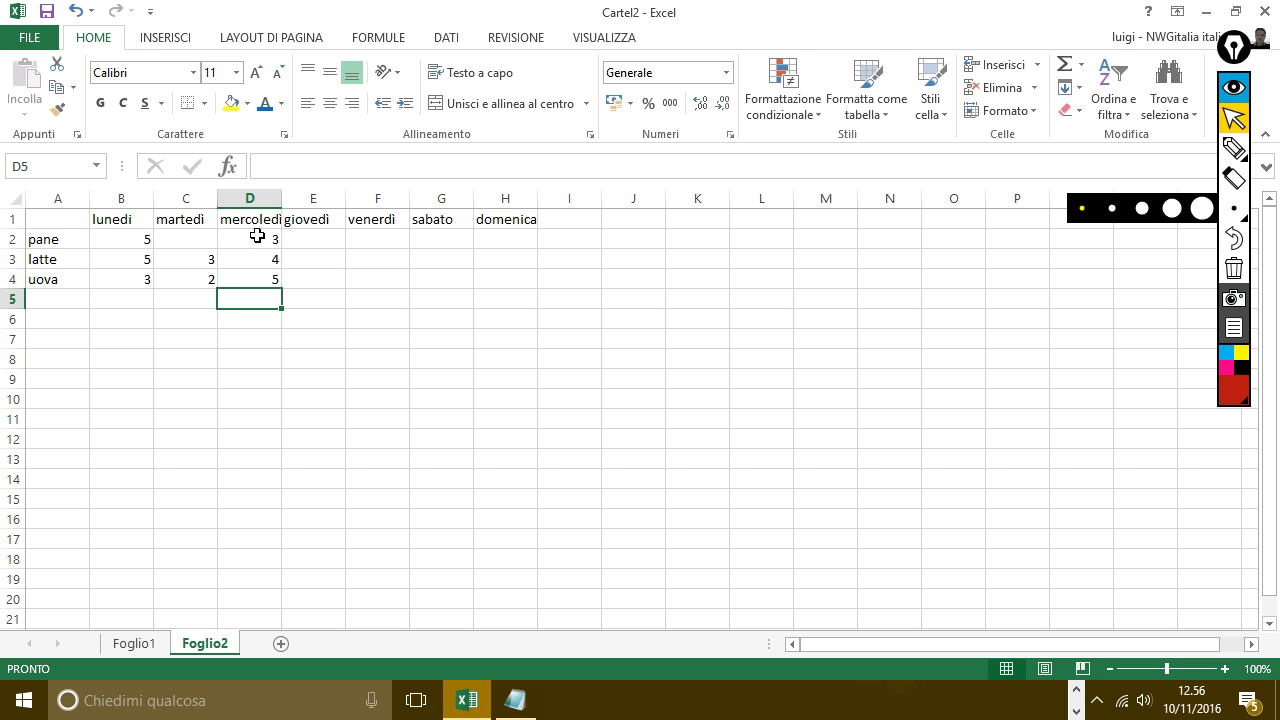
Format B2:H4 as Contabilità with the € symbol and 2 decimal places
left_click_drag(106, 242, 535, 287)
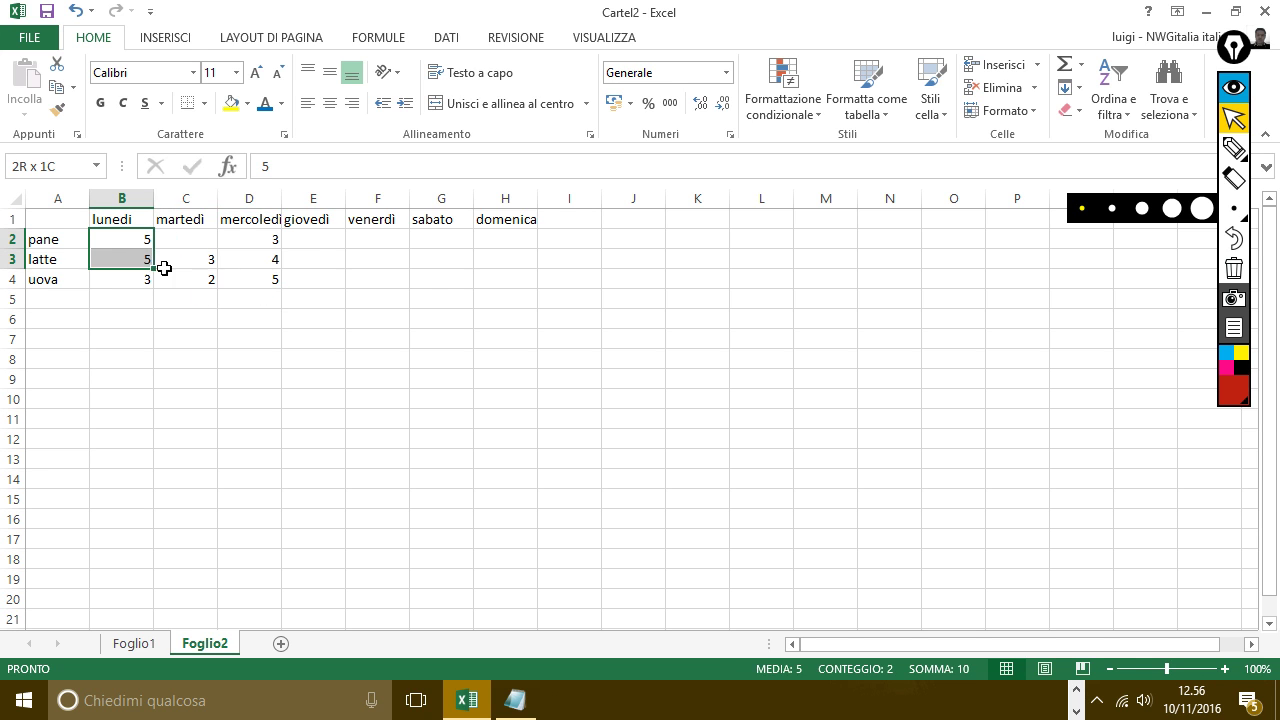
right_click(255, 250)
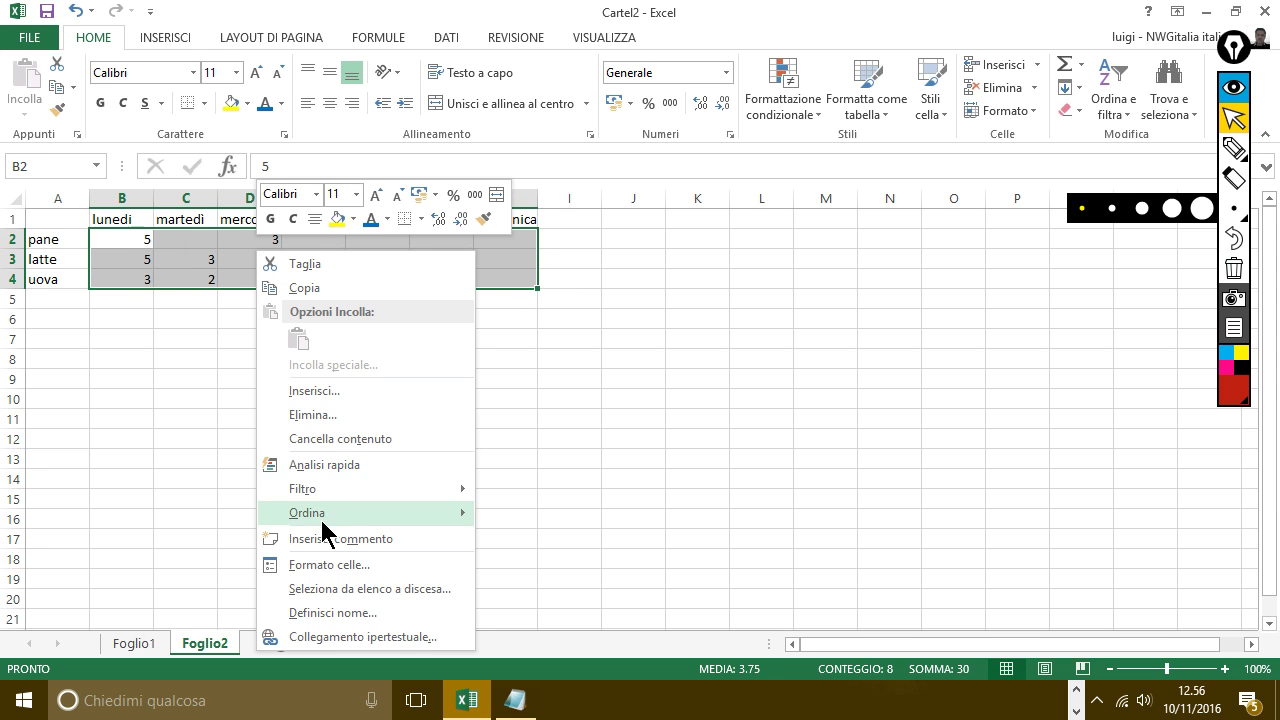
left_click(316, 568)
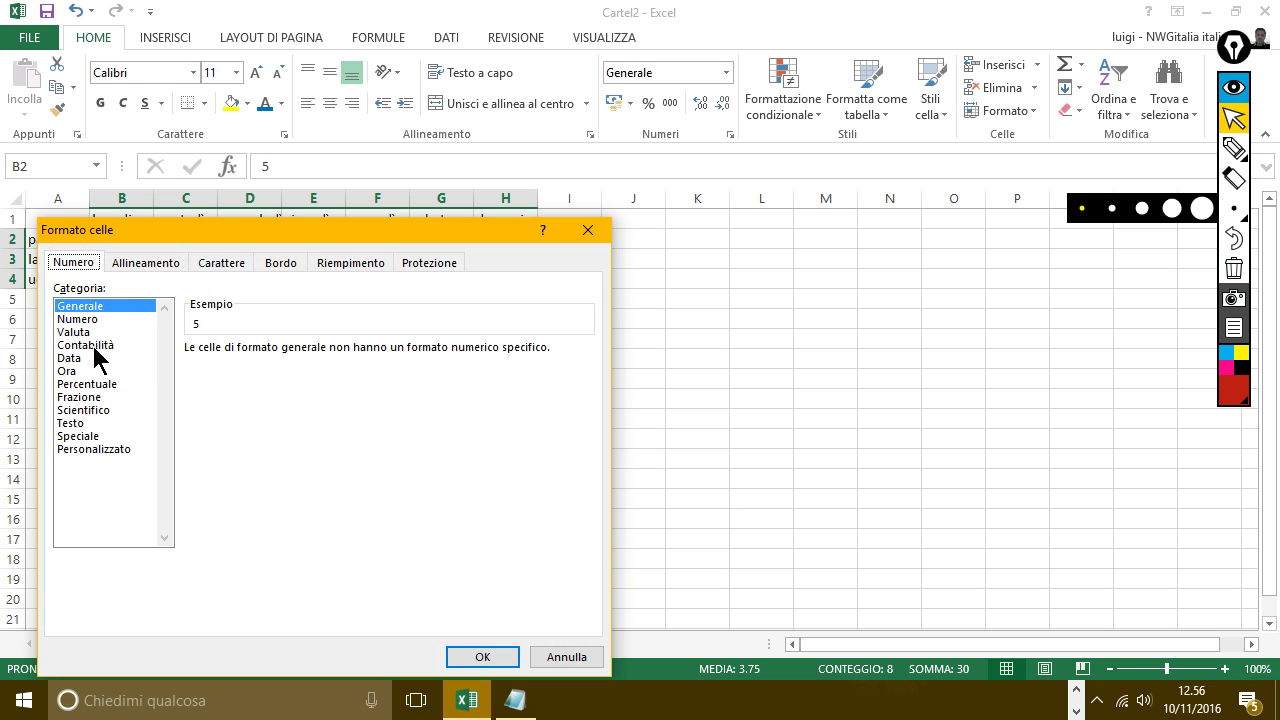
left_click(84, 333)
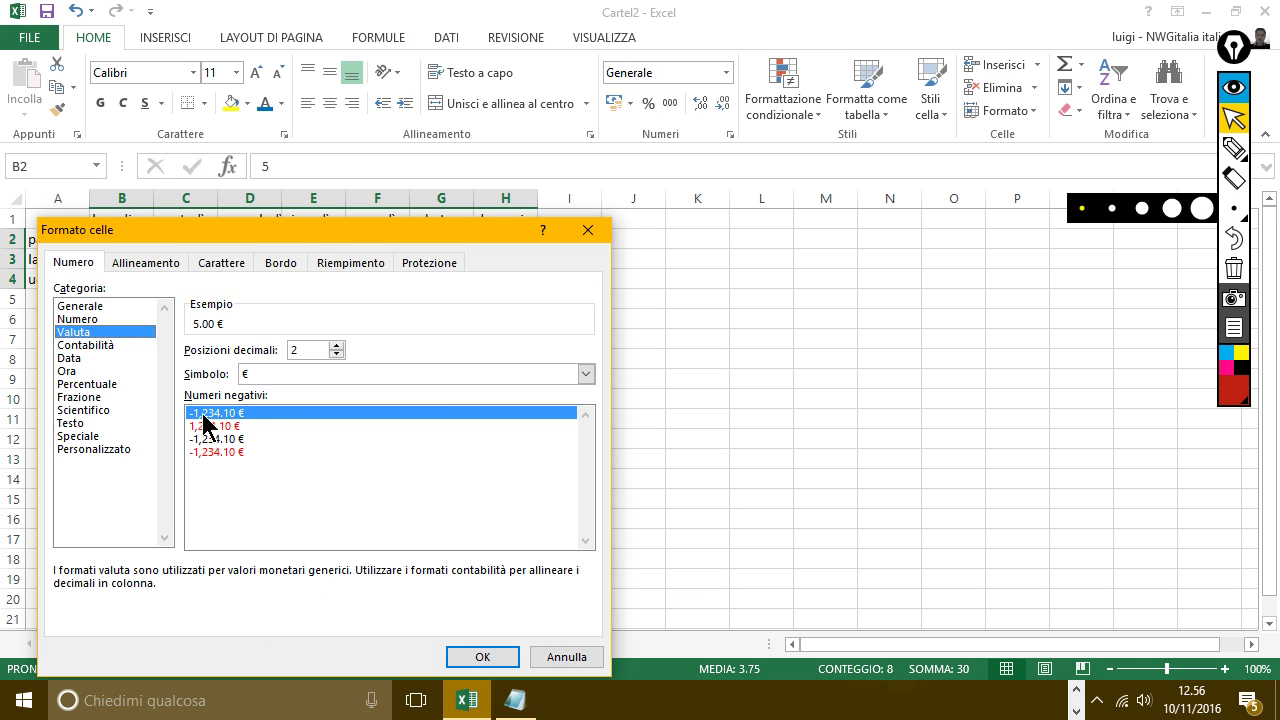
left_click(84, 344)
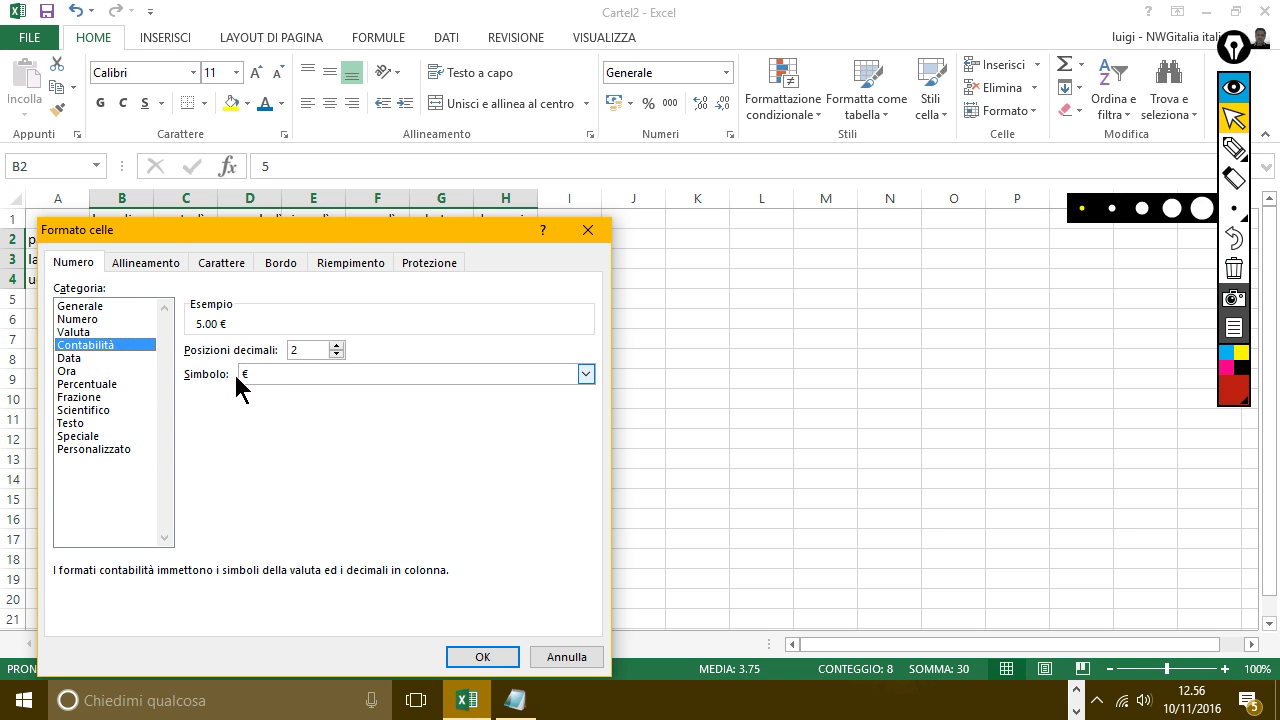
left_click(472, 656)
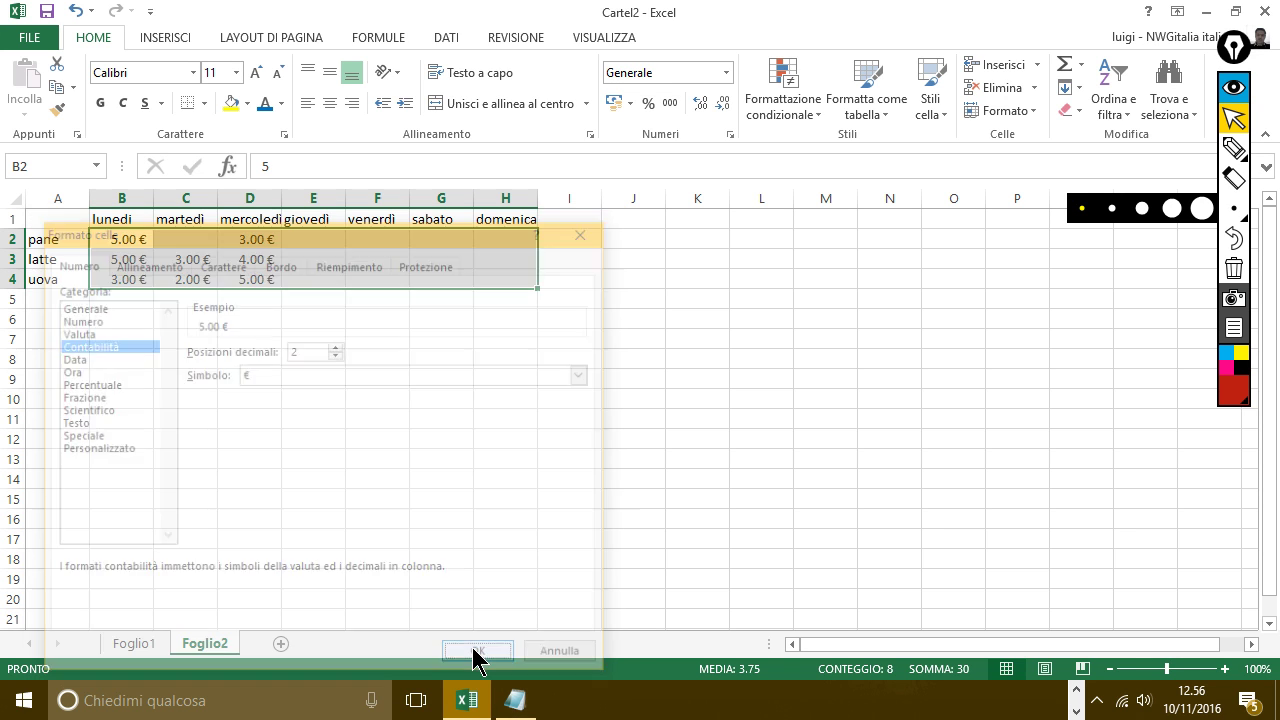
left_click(378, 498)
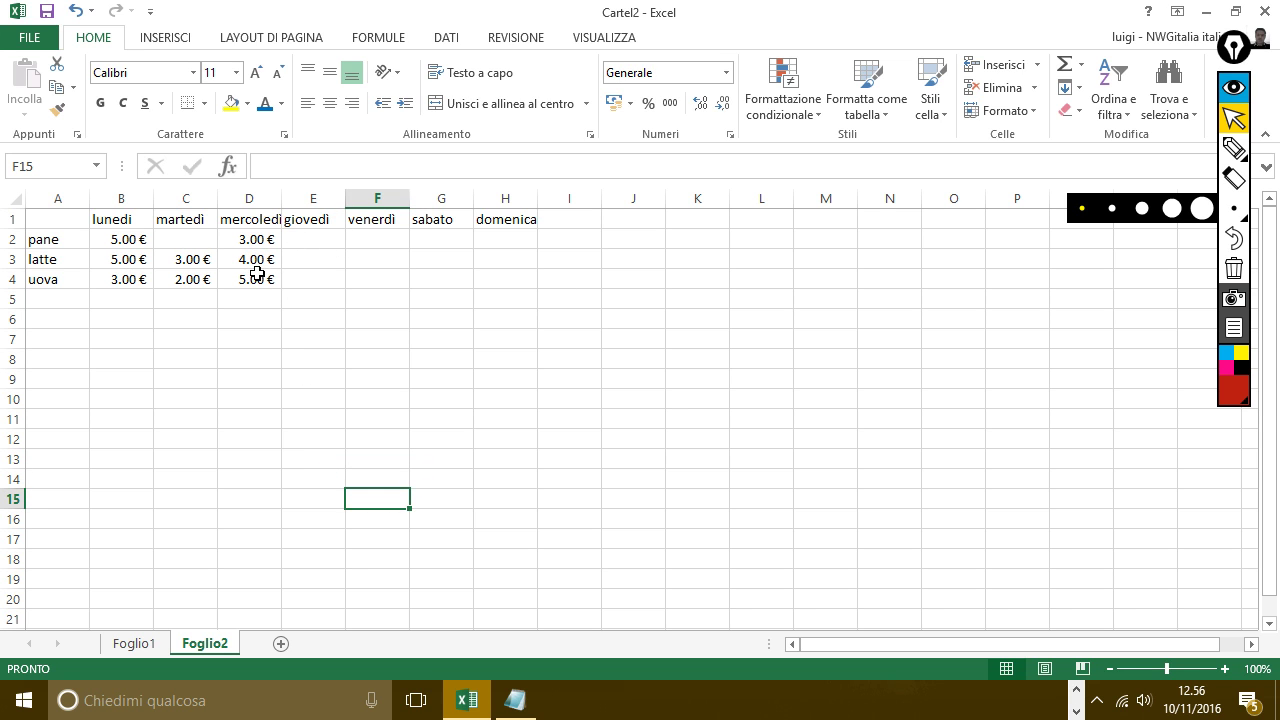
Enter the giovedì amounts 8, 6 and 2 in E2:E4
left_click(317, 240)
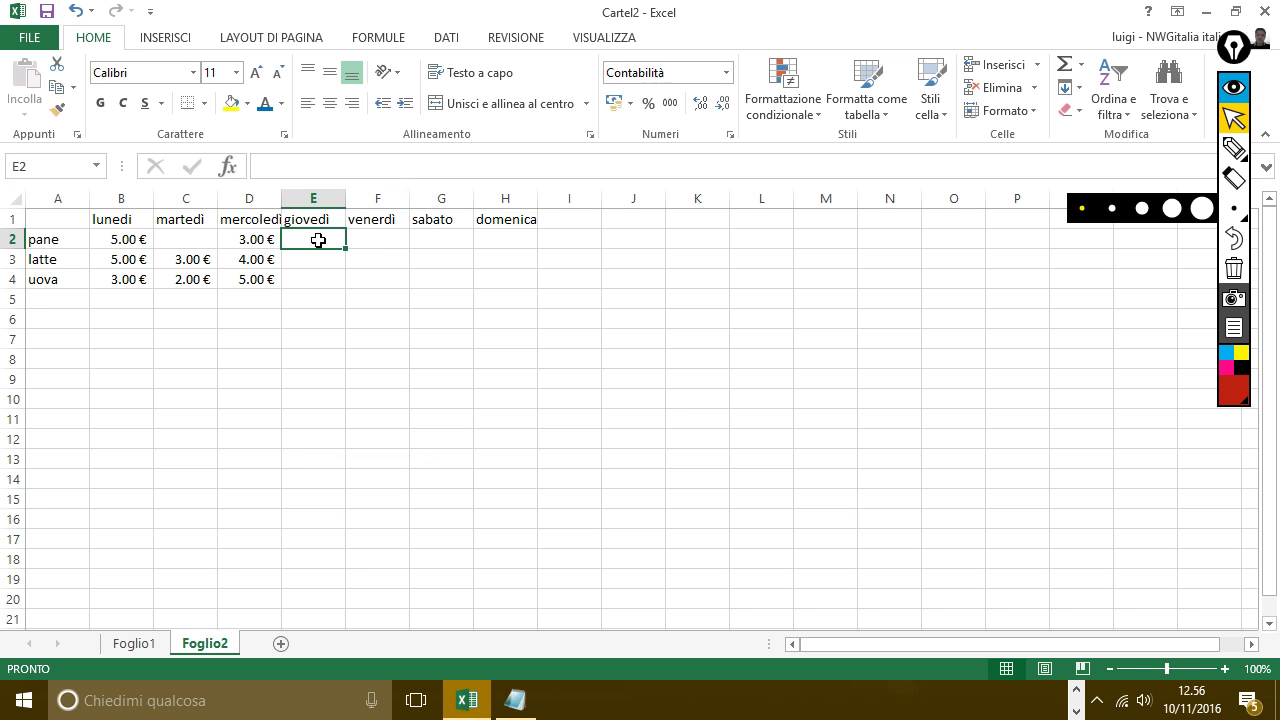
type("8")
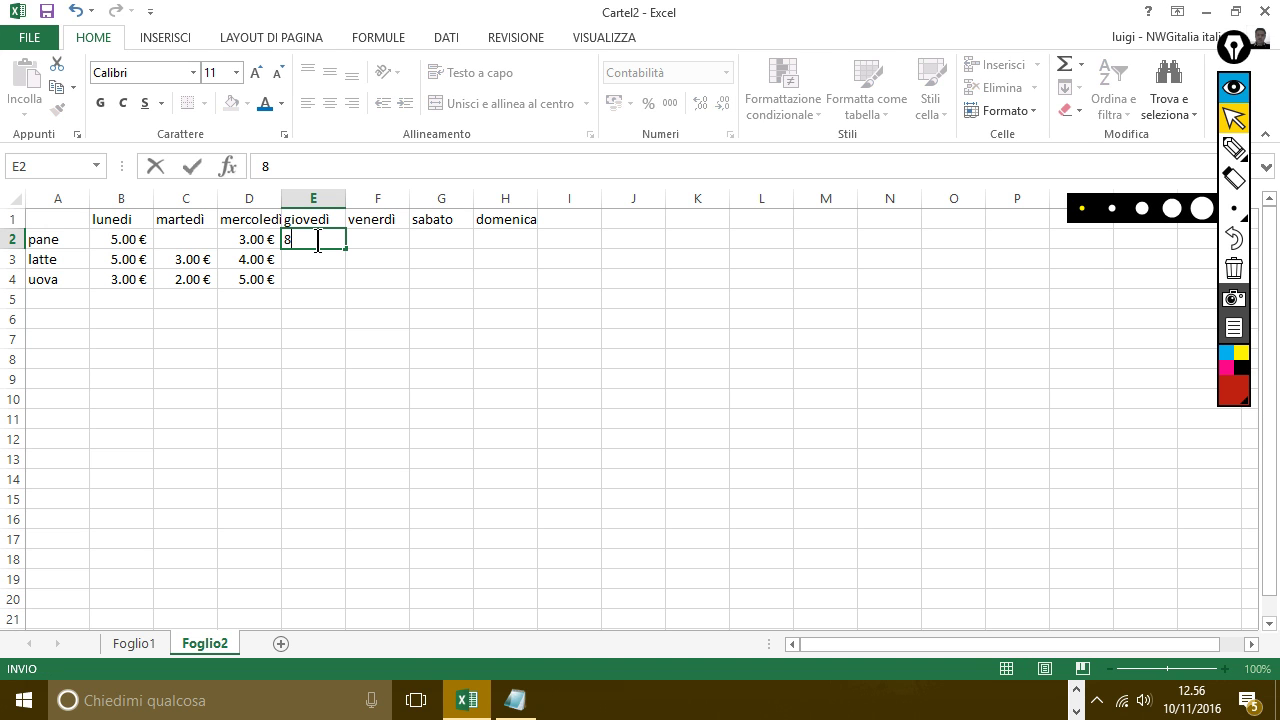
key("Return")
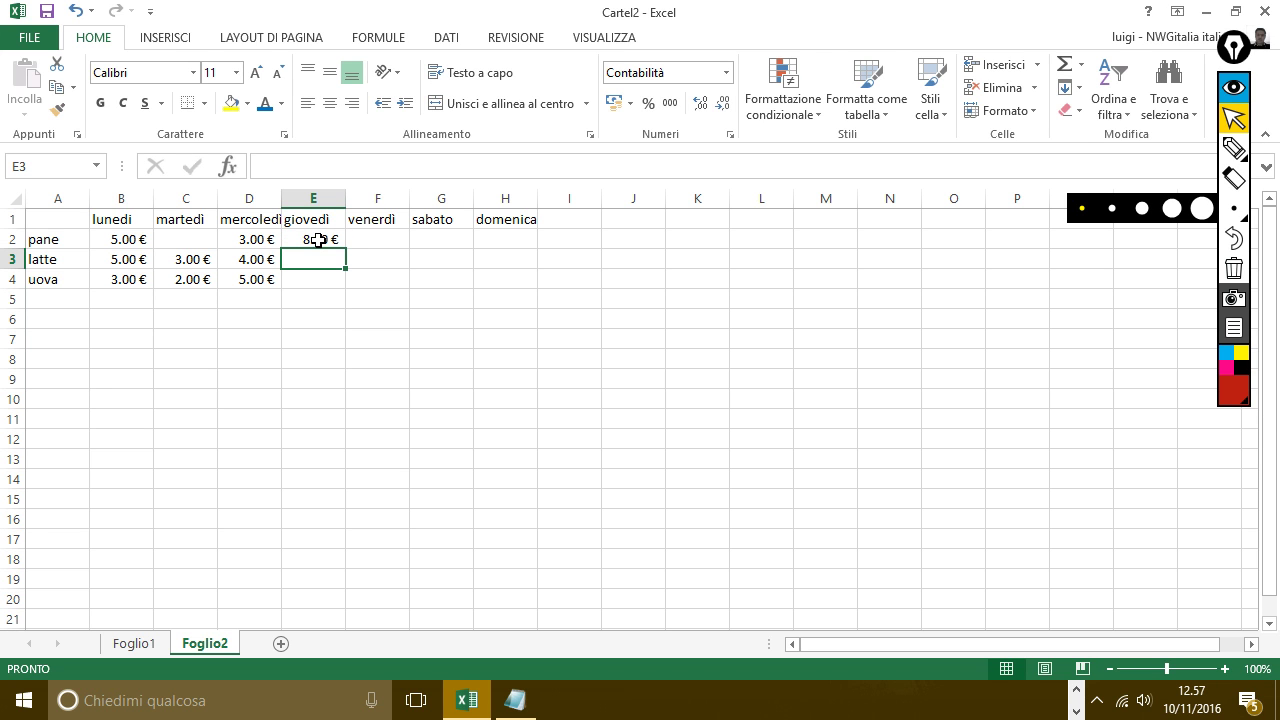
type("6")
key("Return")
type("2")
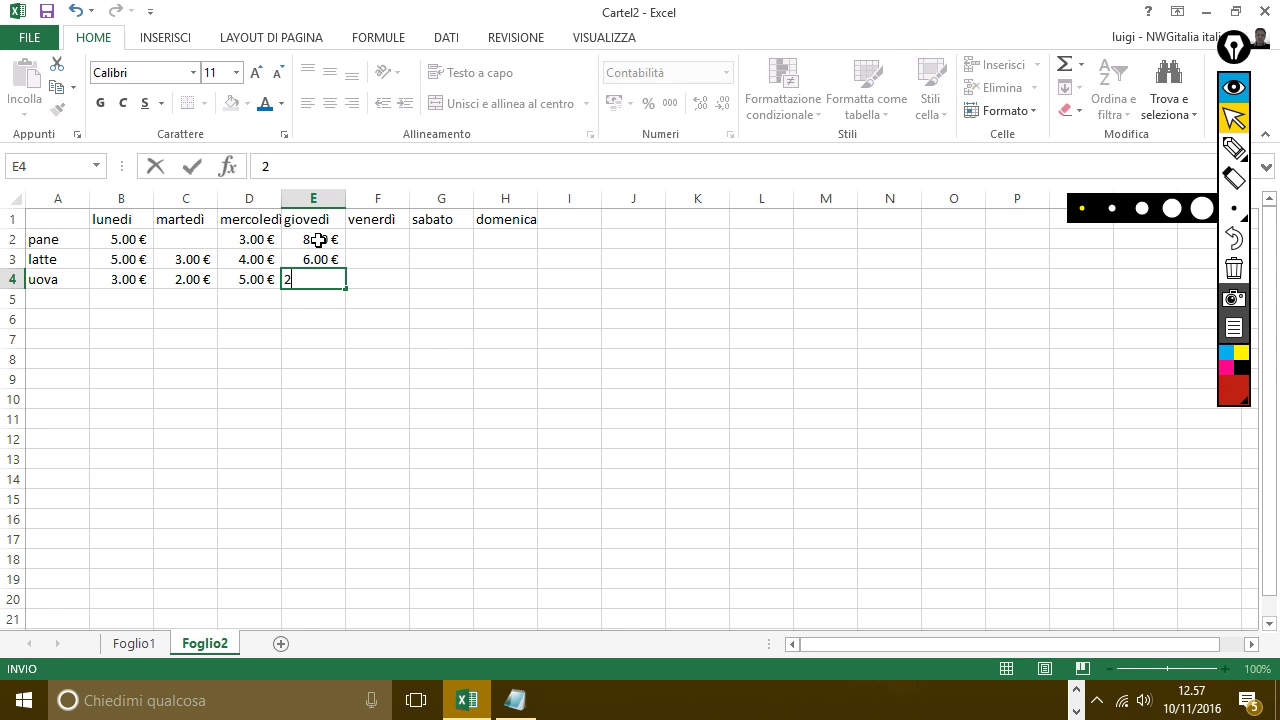
key("Return")
Enter the venerdì amounts 5, 6 and 10 in F2:F4
left_click(380, 239)
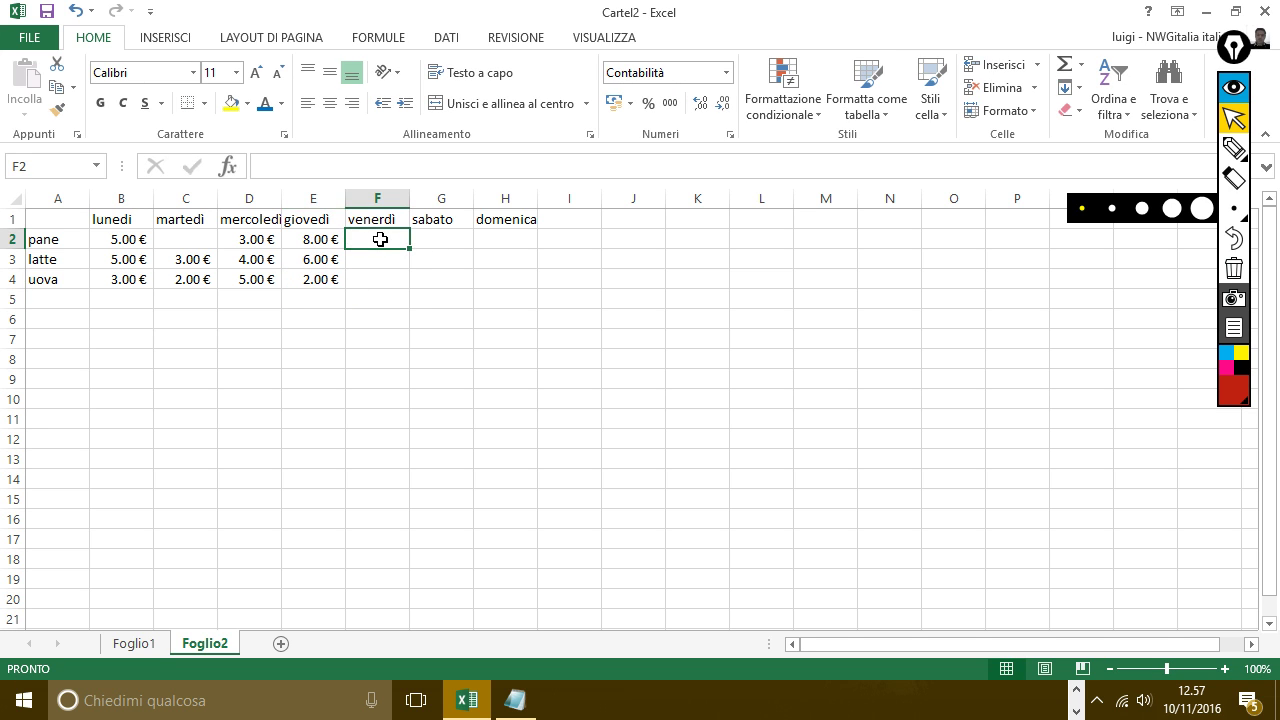
type("5")
key("Return")
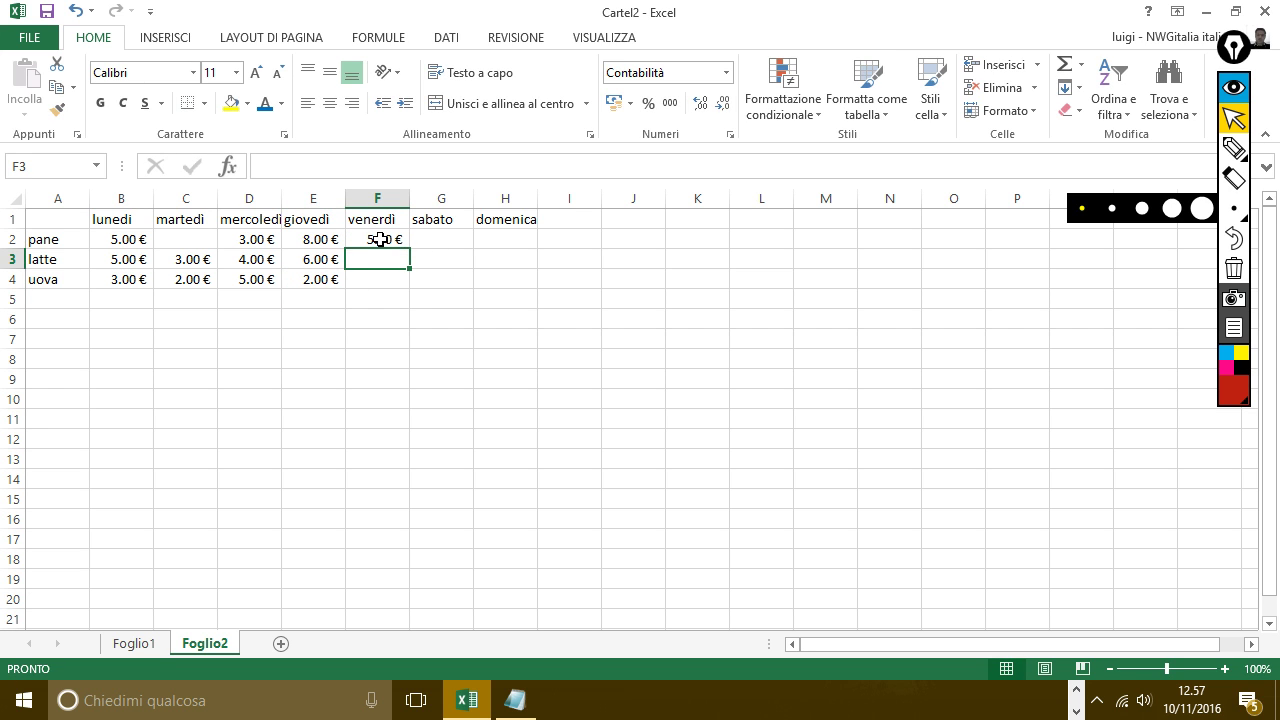
type("6")
key("Return")
type("10")
key("Return")
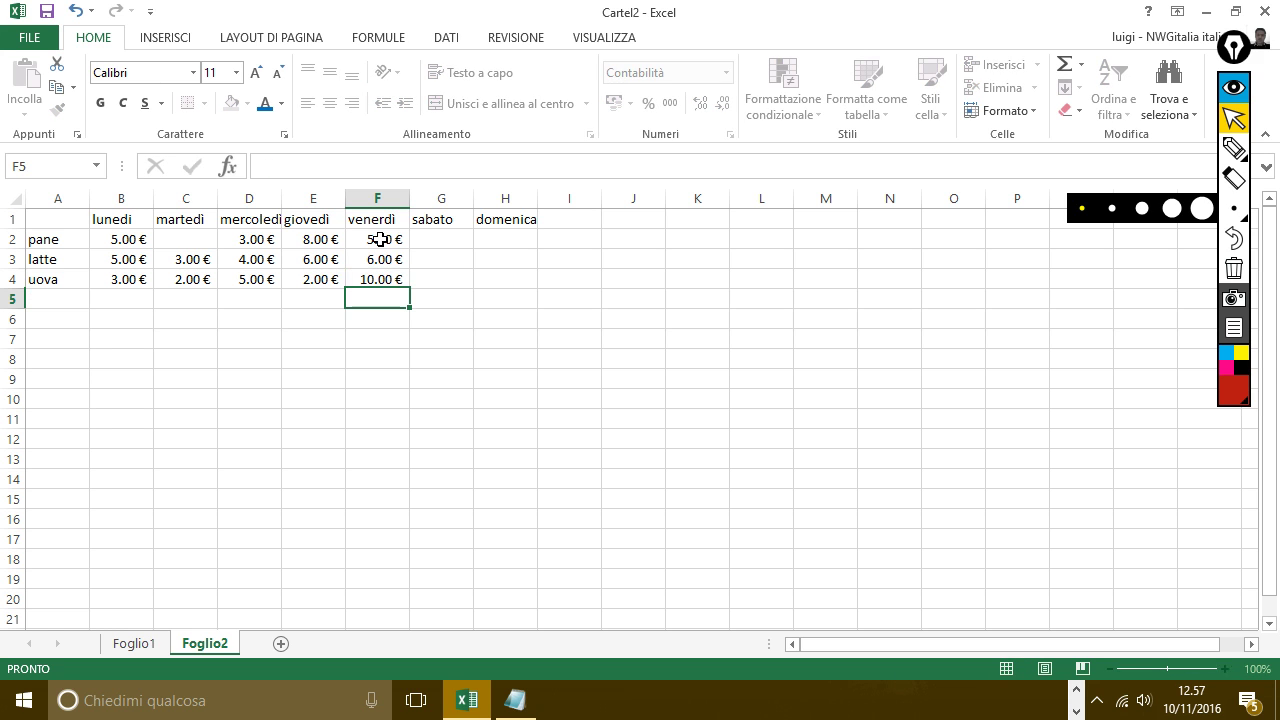
Enter the sabato amounts 10, 15 and 5 in G2:G4
left_click(445, 238)
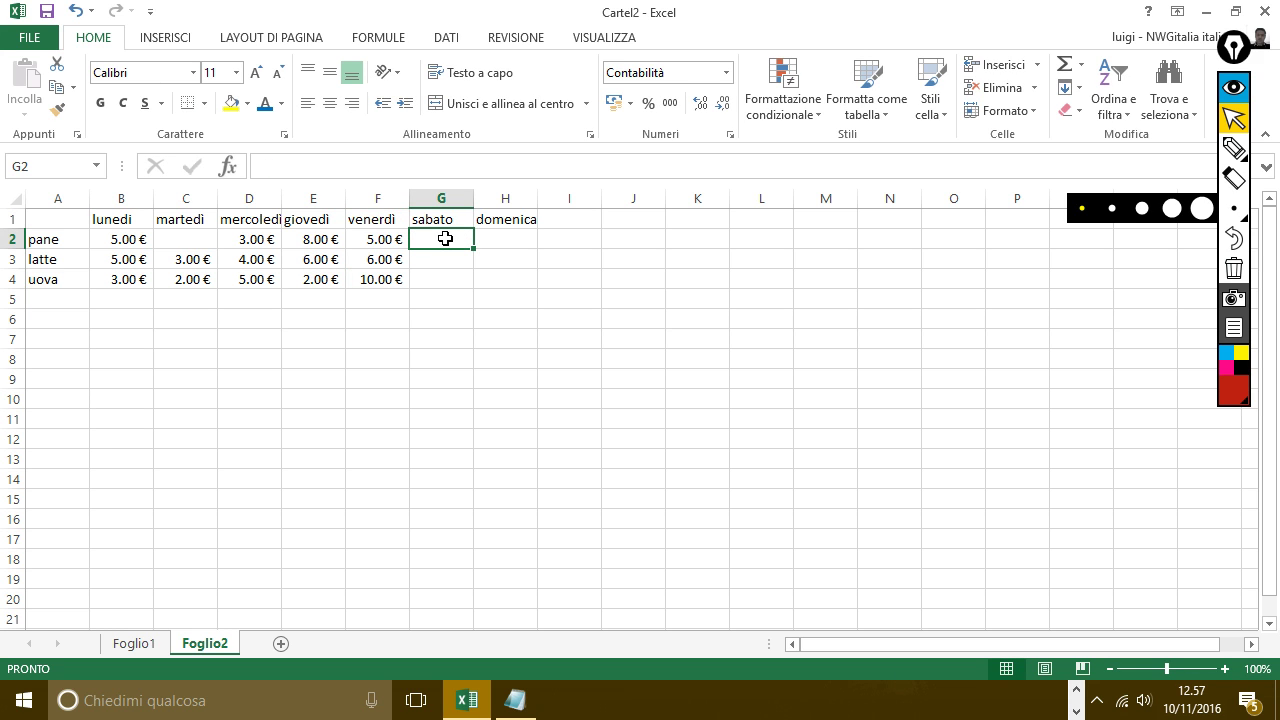
type("10")
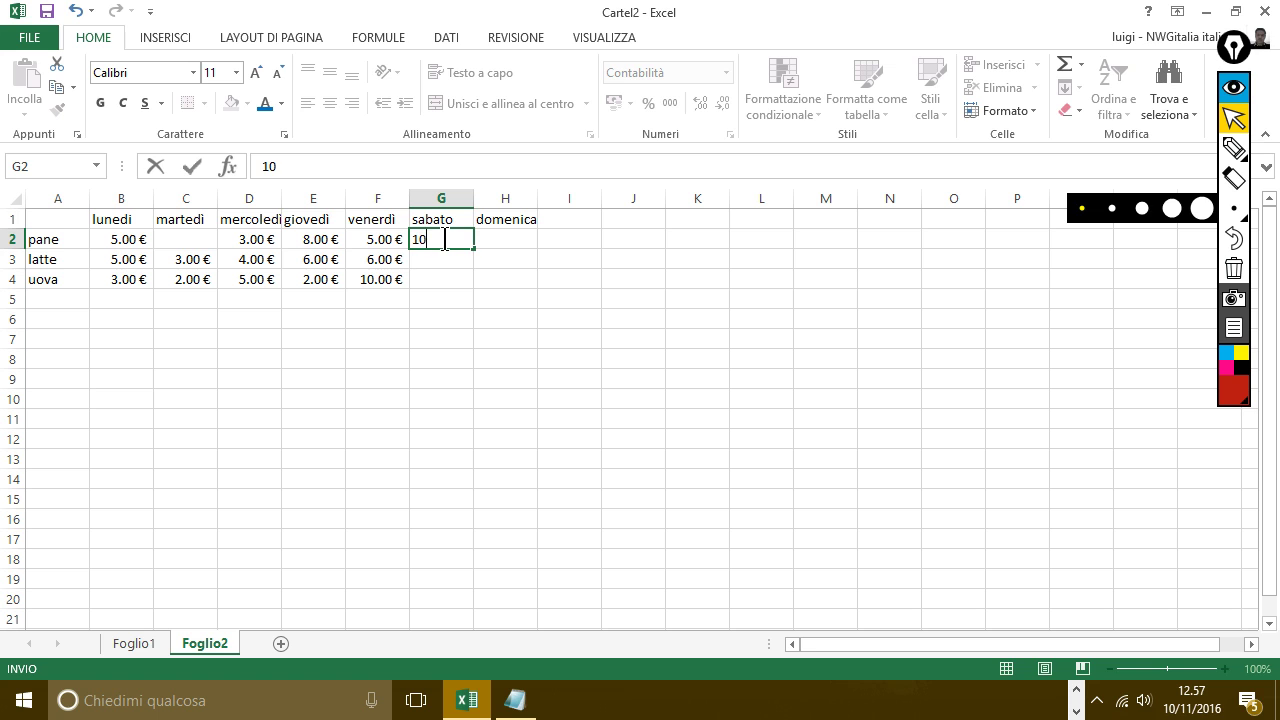
key("Return")
type("15")
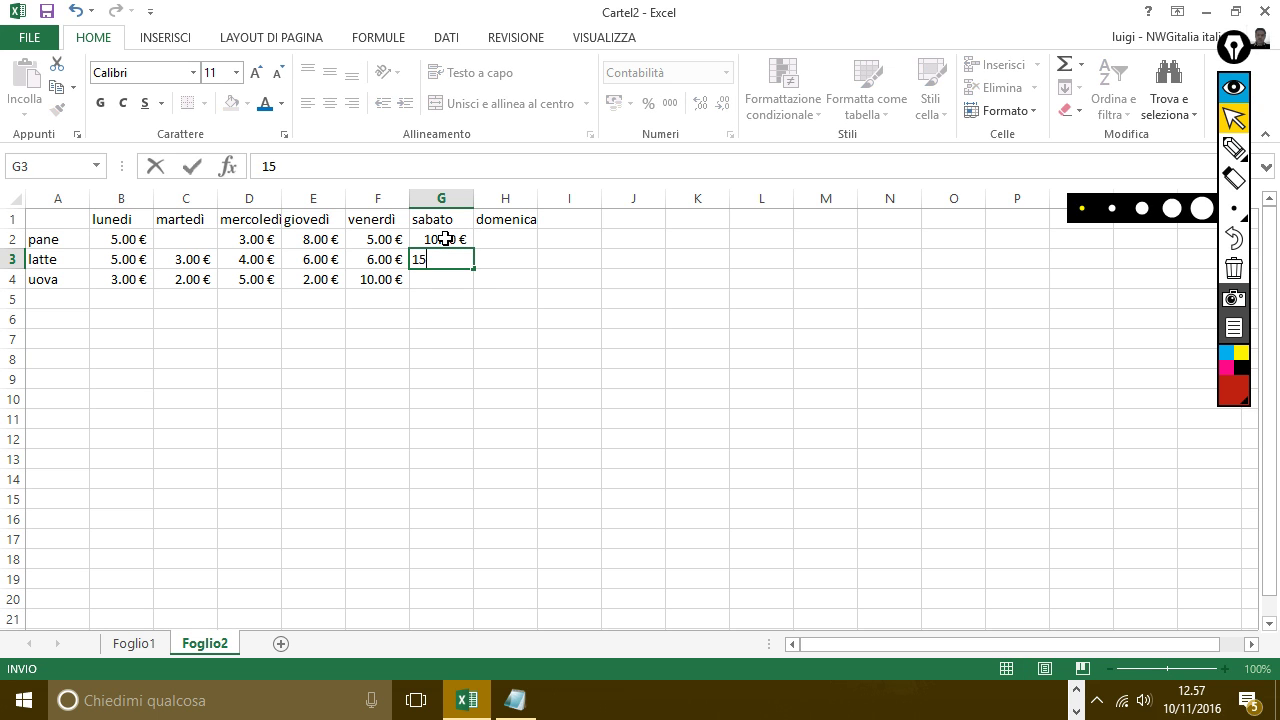
key("Return")
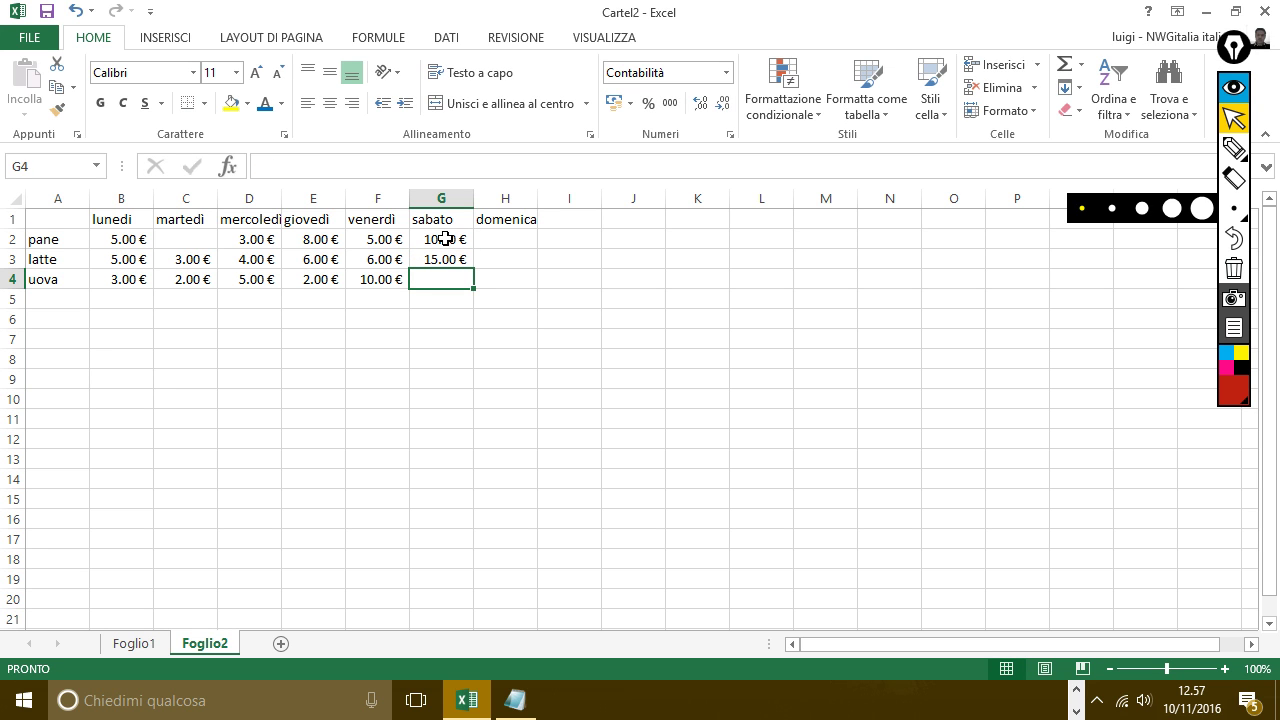
type("5.00 €")
key("Return")
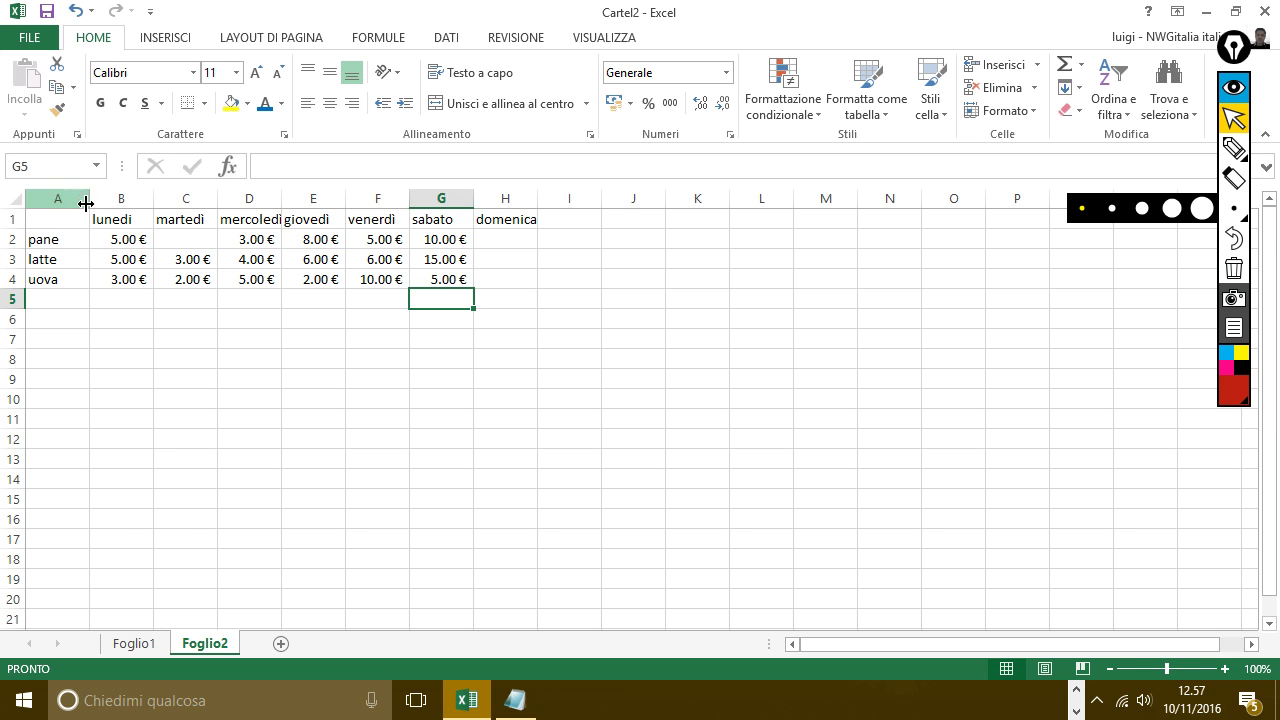
Format A1:H5 as a table with headers using the second light Chiaro style
left_click_drag(69, 220, 493, 292)
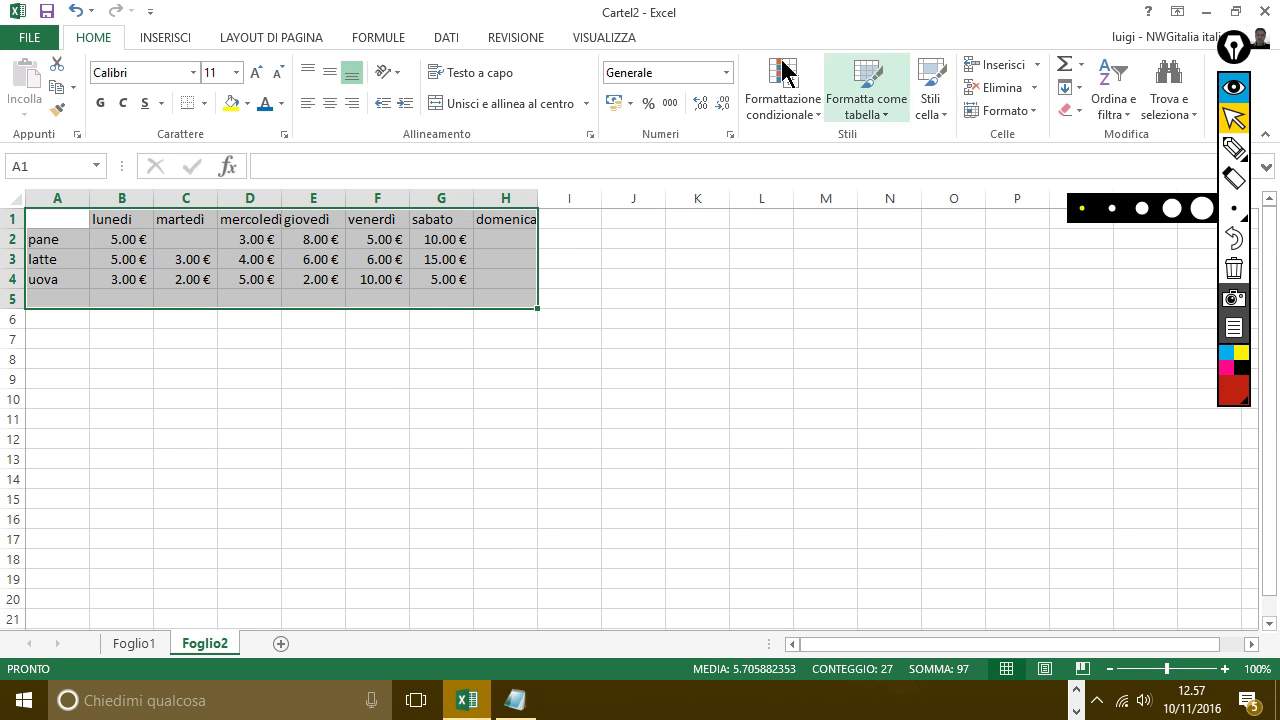
left_click(874, 80)
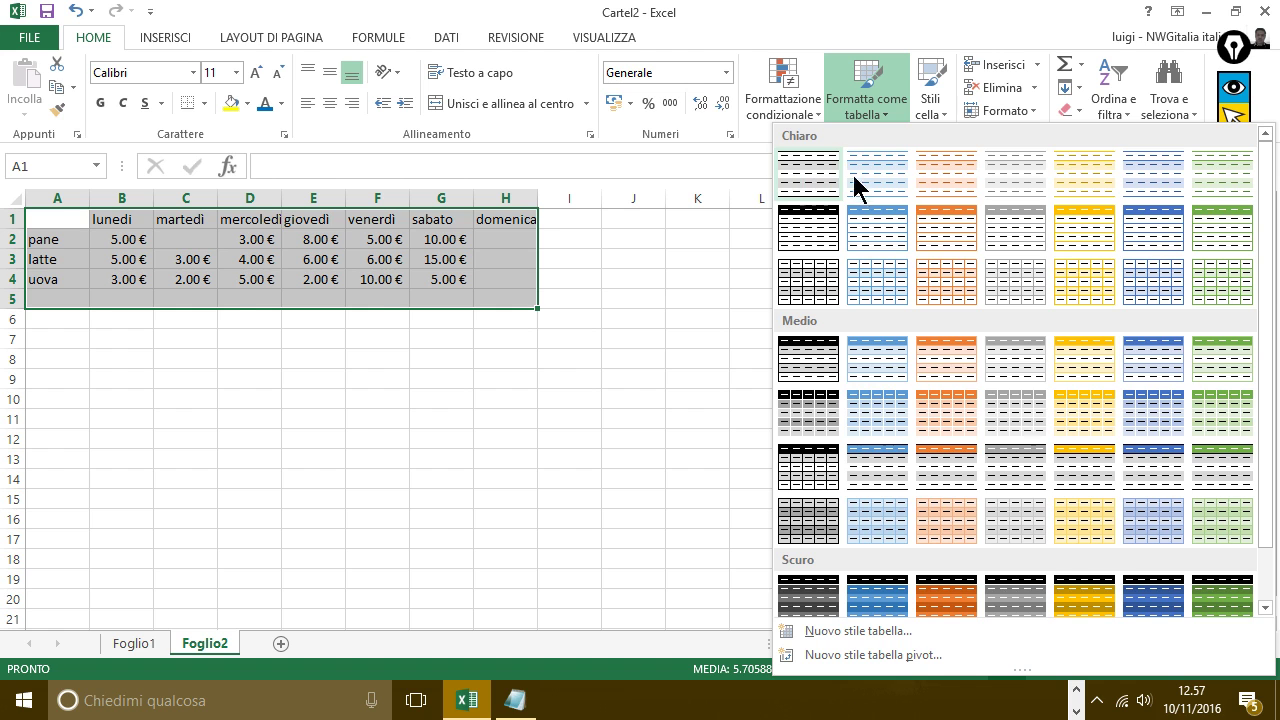
left_click(884, 164)
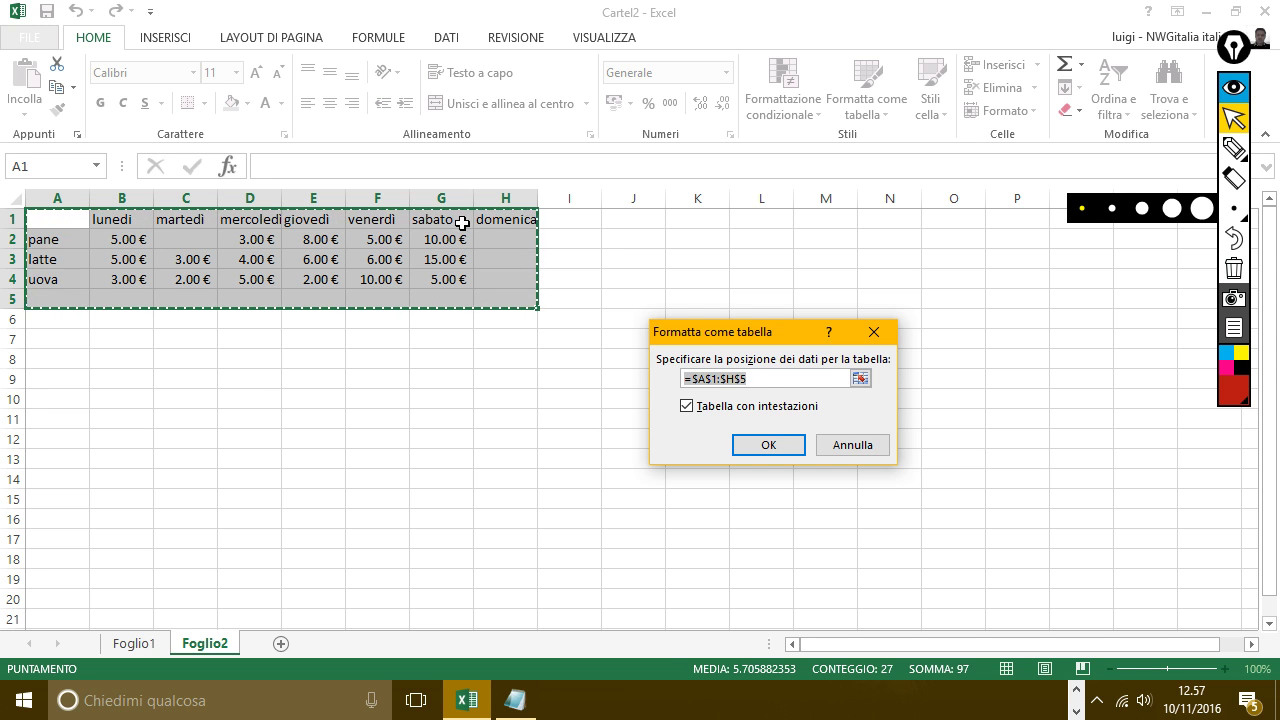
left_click(751, 444)
left_click(546, 364)
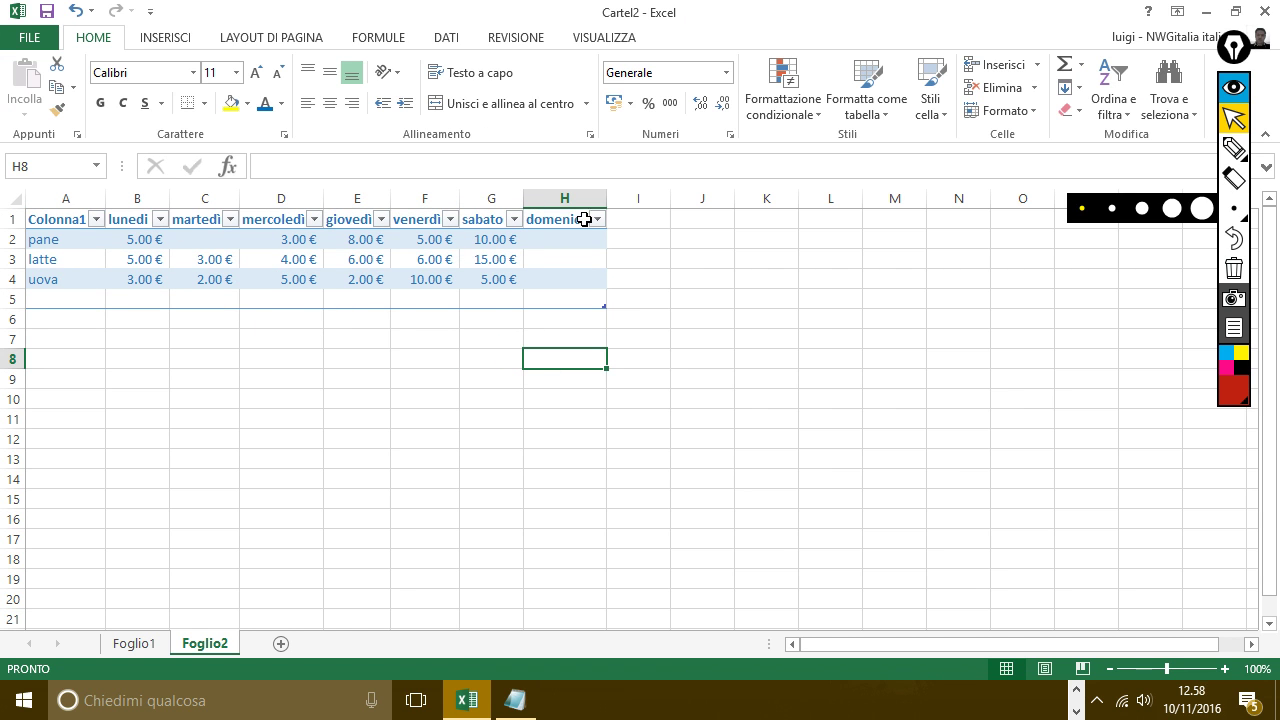
Switch to Foglio1 and select its whole shopping table A1:H7
left_click(134, 644)
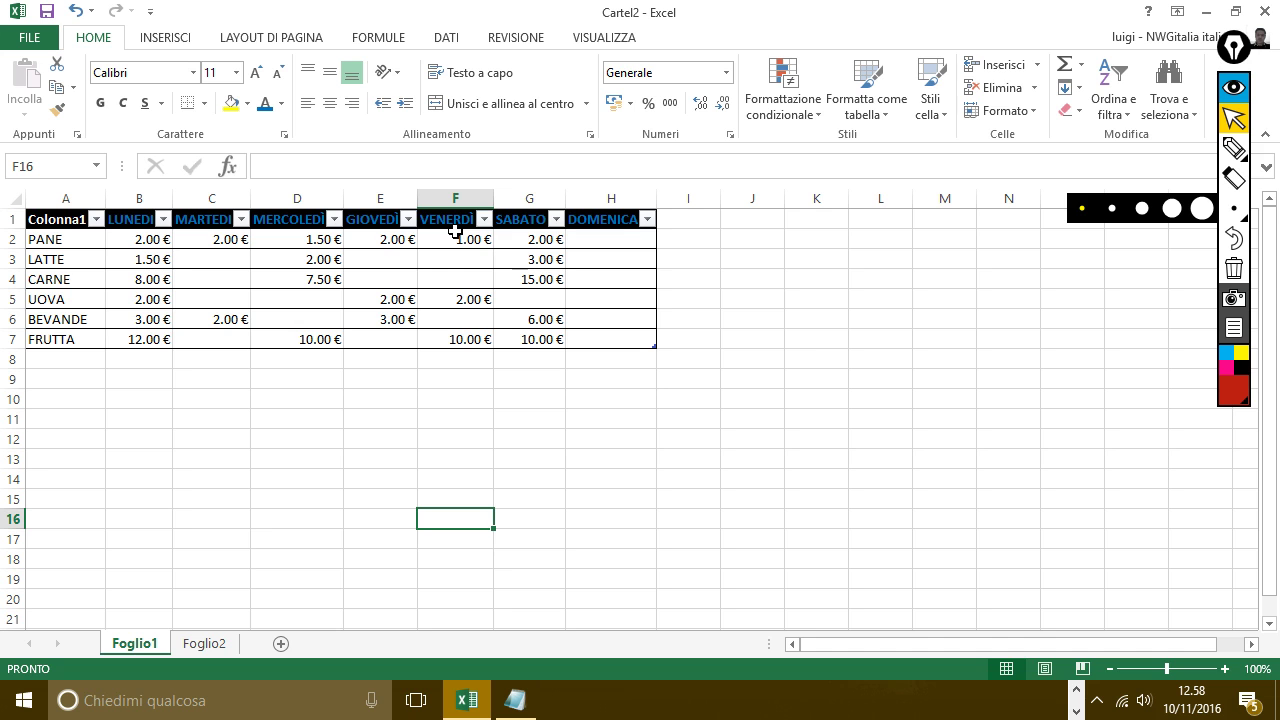
left_click(886, 80)
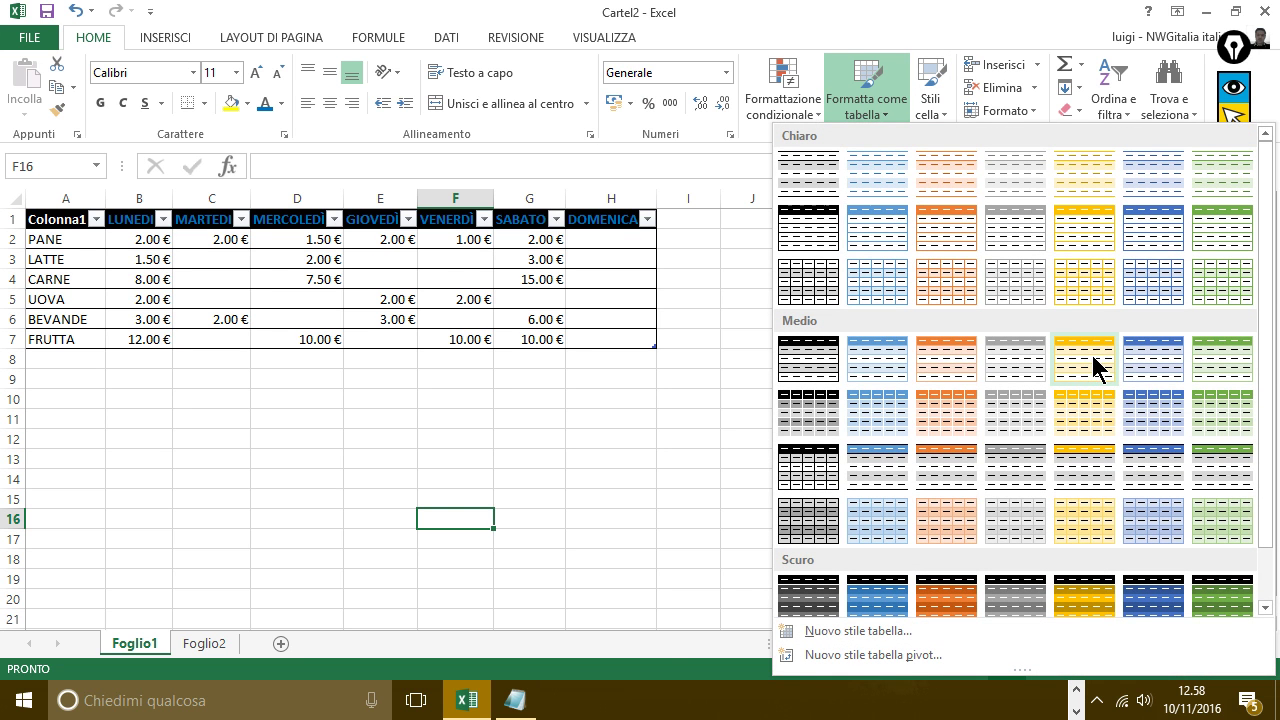
left_click(280, 430)
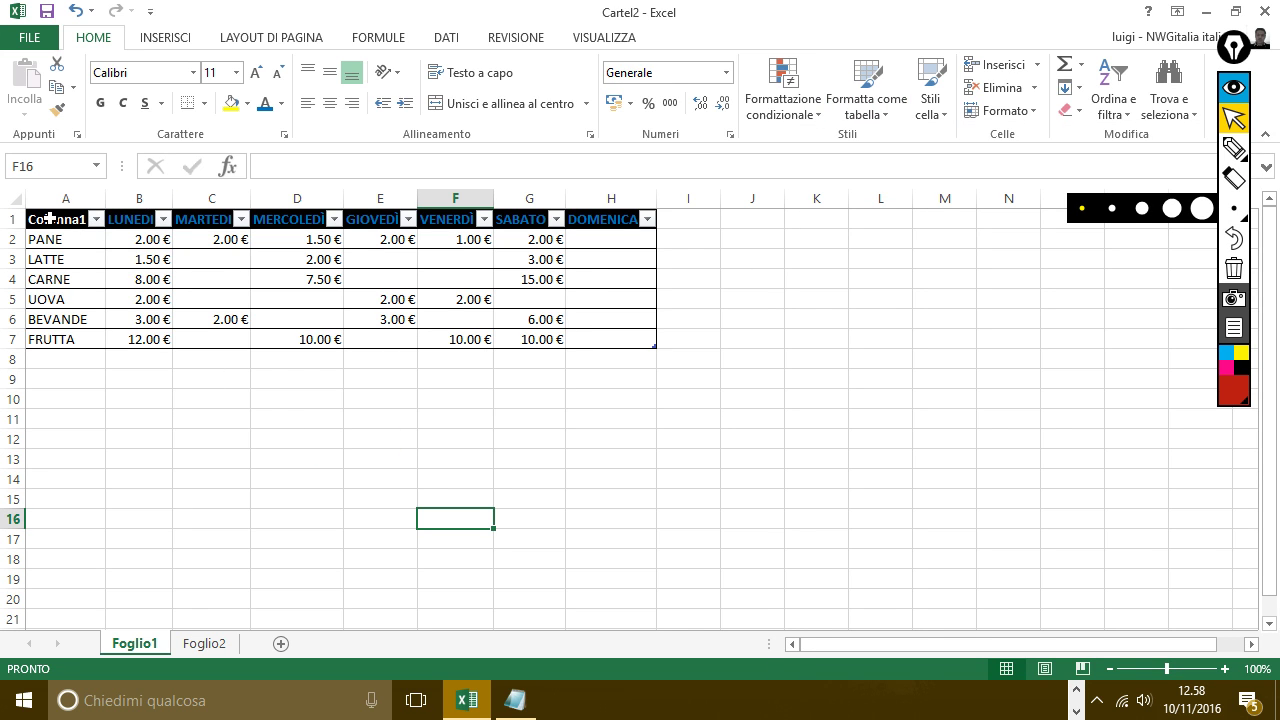
left_click_drag(48, 217, 600, 343)
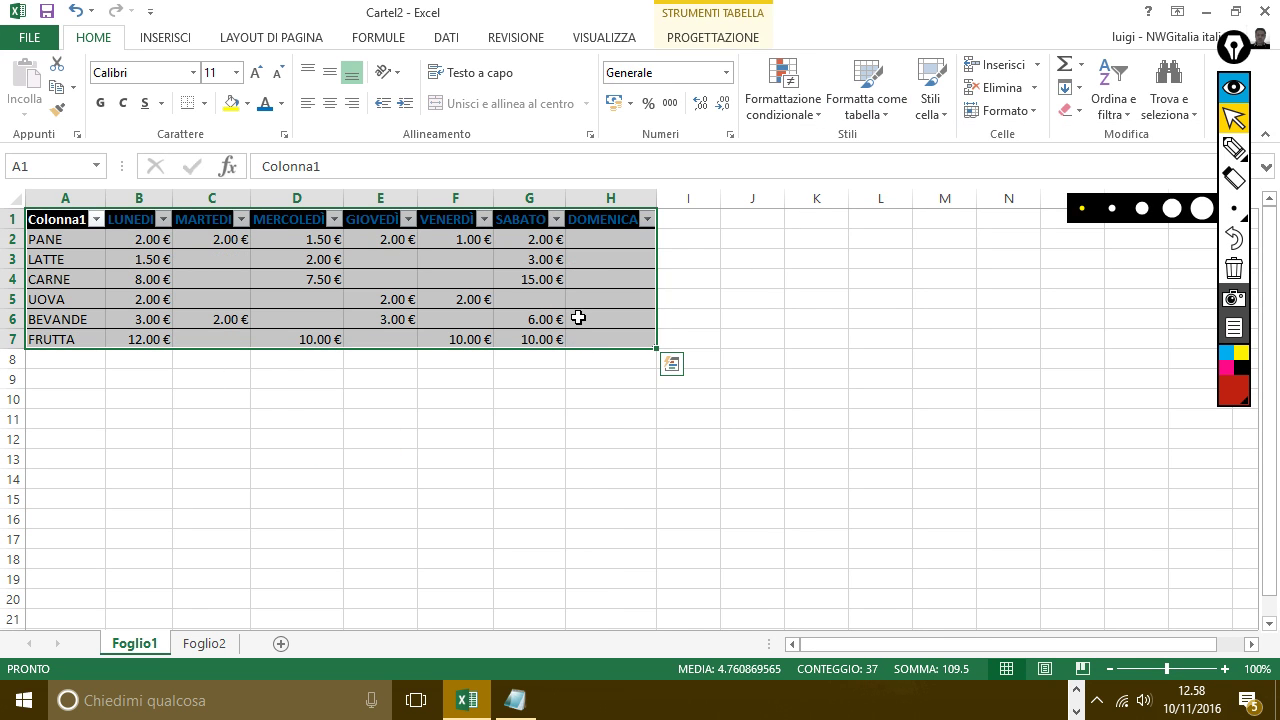
left_click(860, 95)
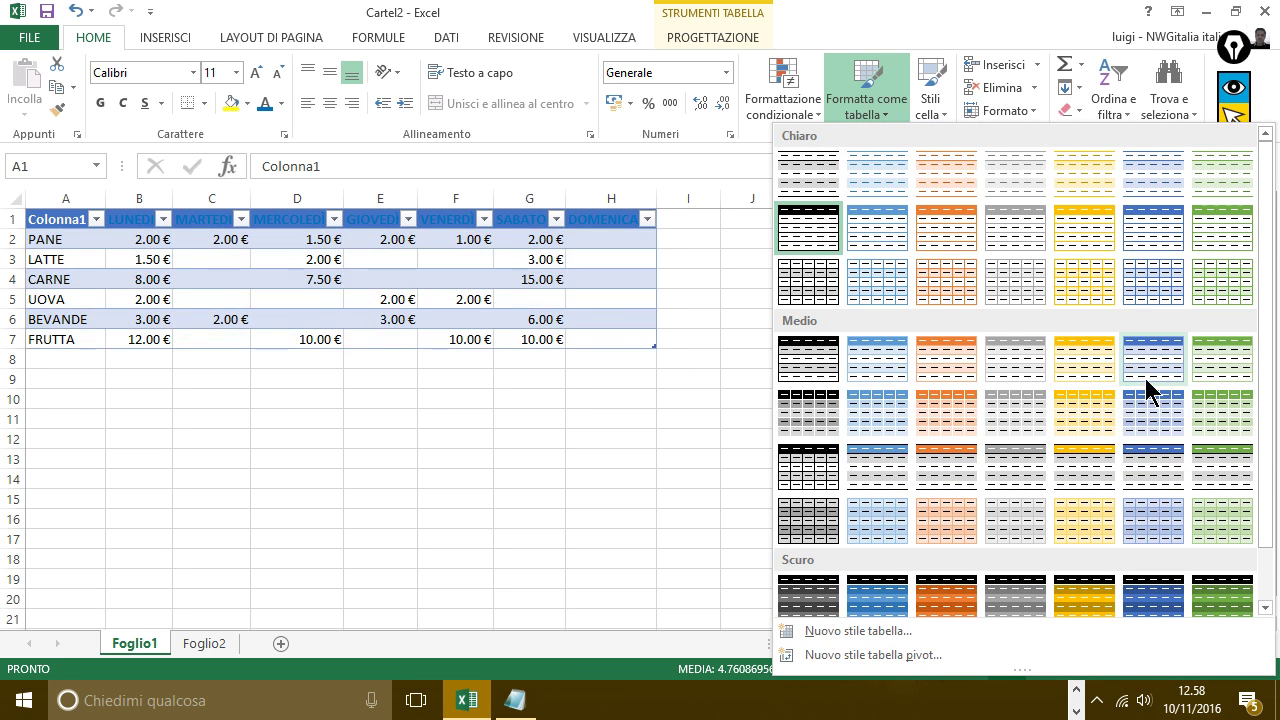
Apply a blue Medio table style to the Foglio1 table and compare it with Foglio2
left_click(1145, 410)
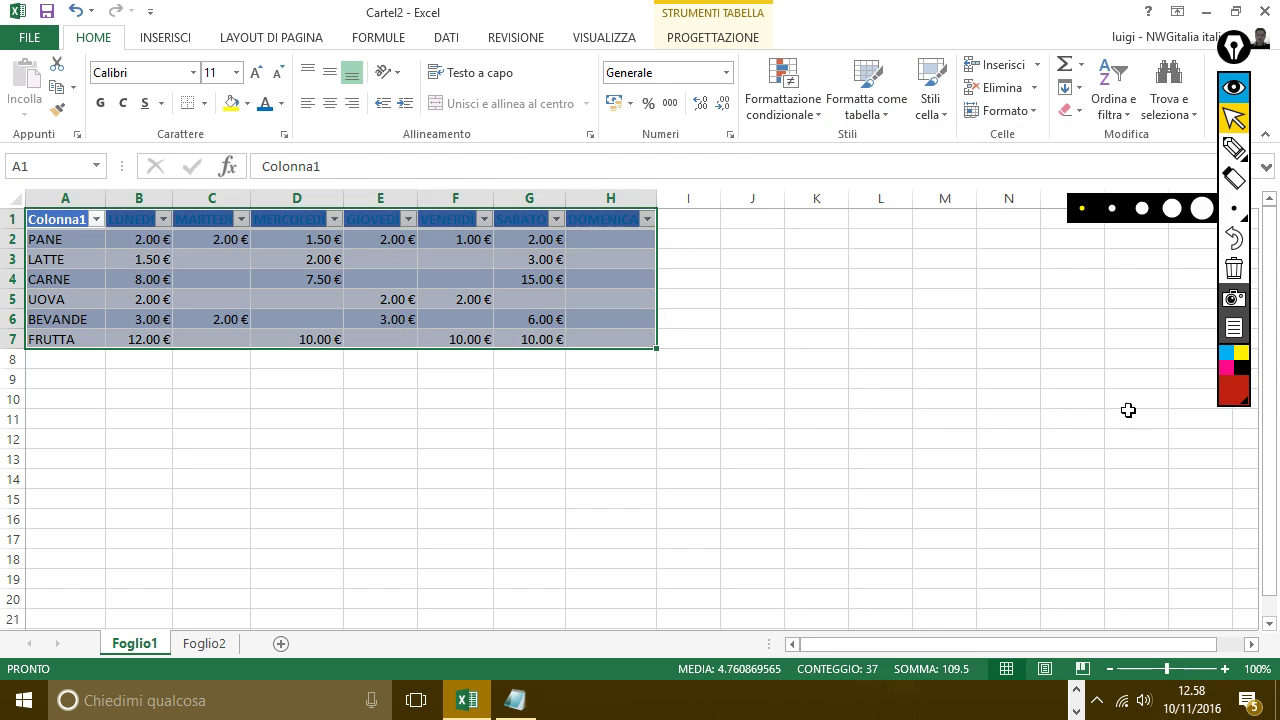
left_click(924, 396)
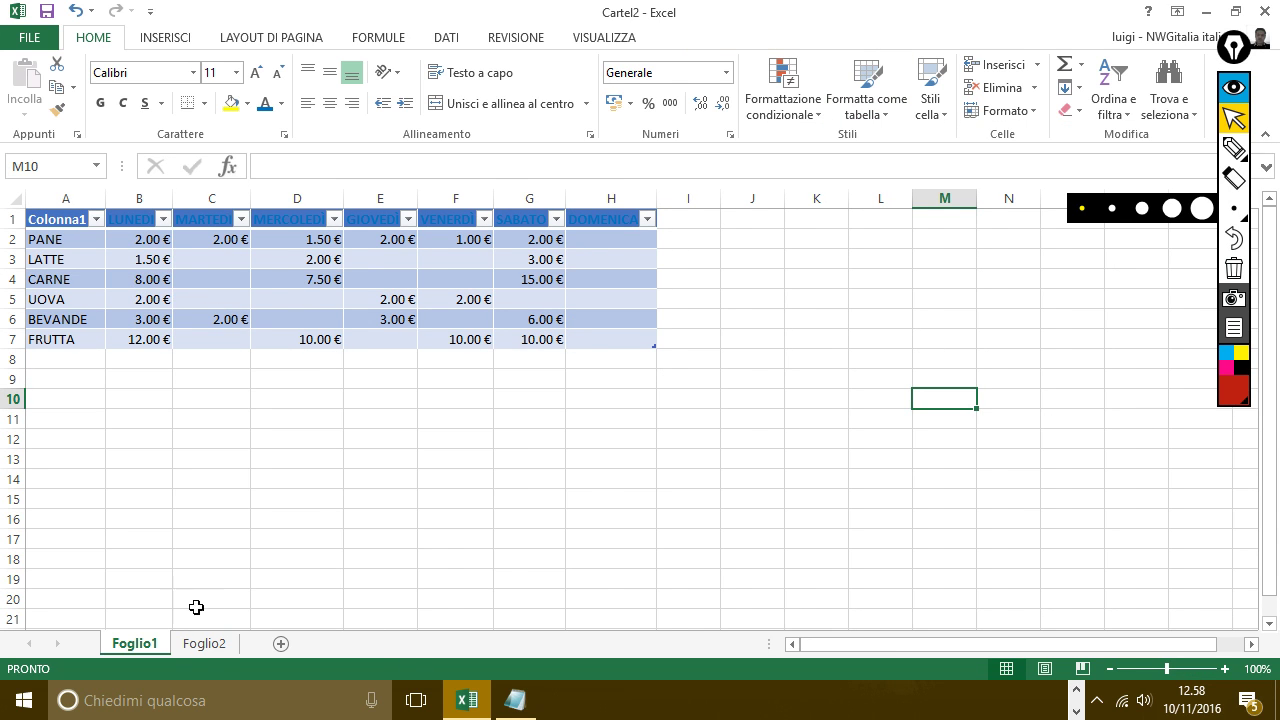
left_click(205, 644)
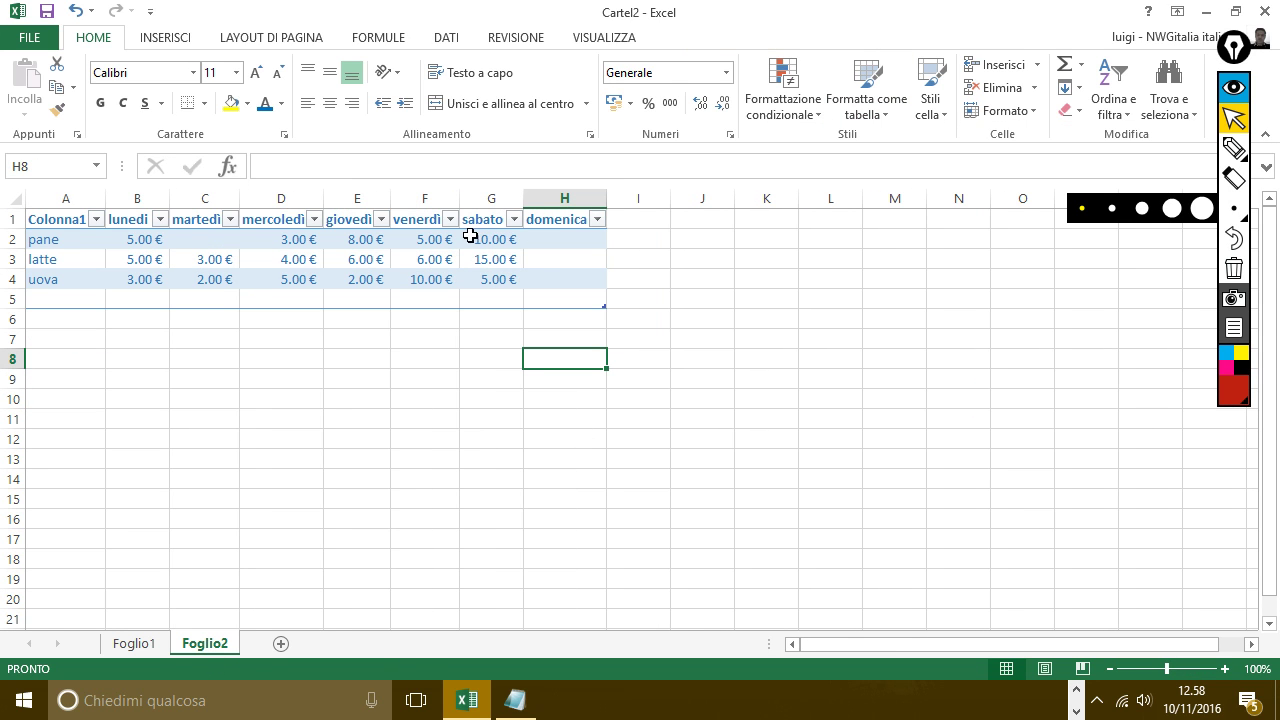
left_click(134, 644)
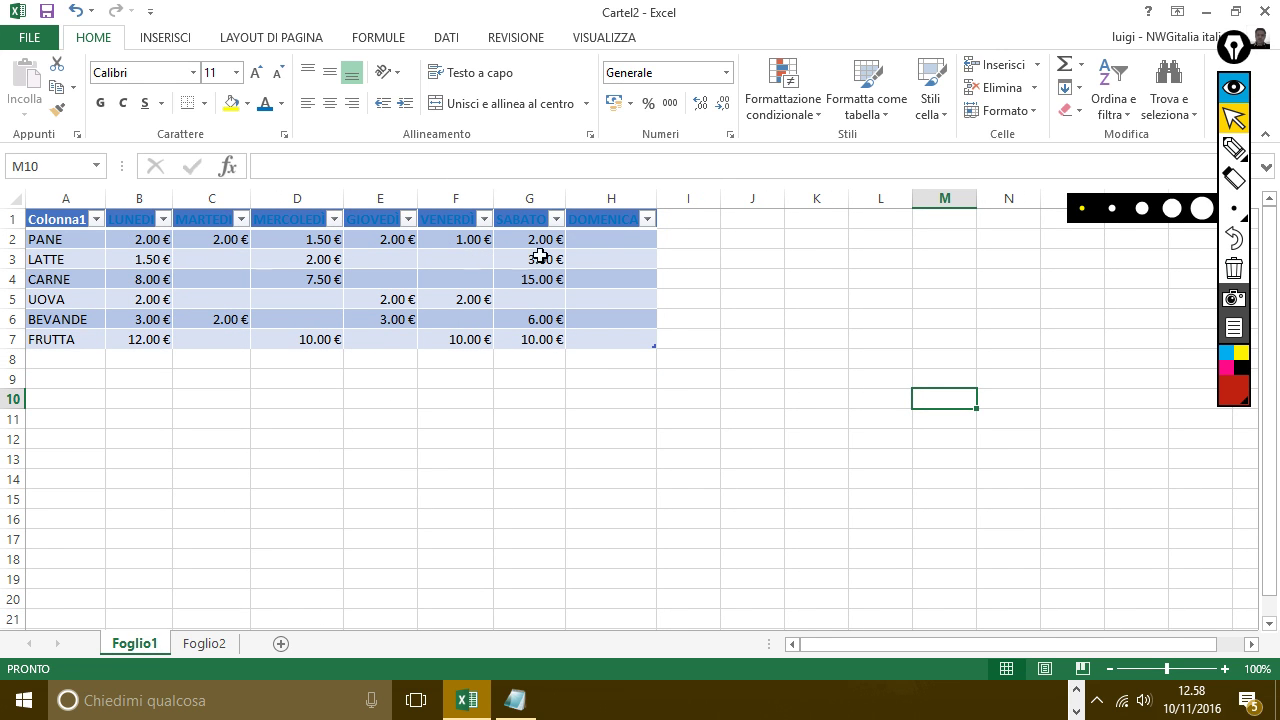
Restyle table A1:H7 with a light Chiaro style with grey banded rows
left_click_drag(63, 218, 643, 339)
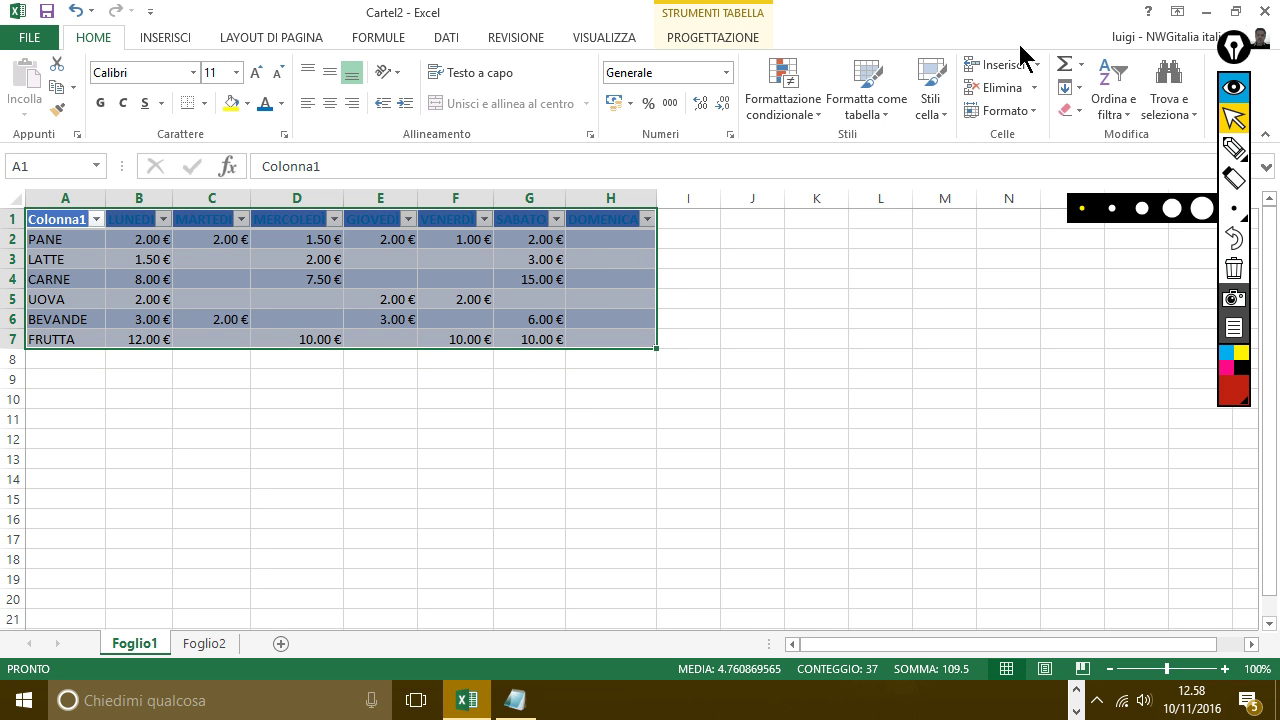
left_click(877, 108)
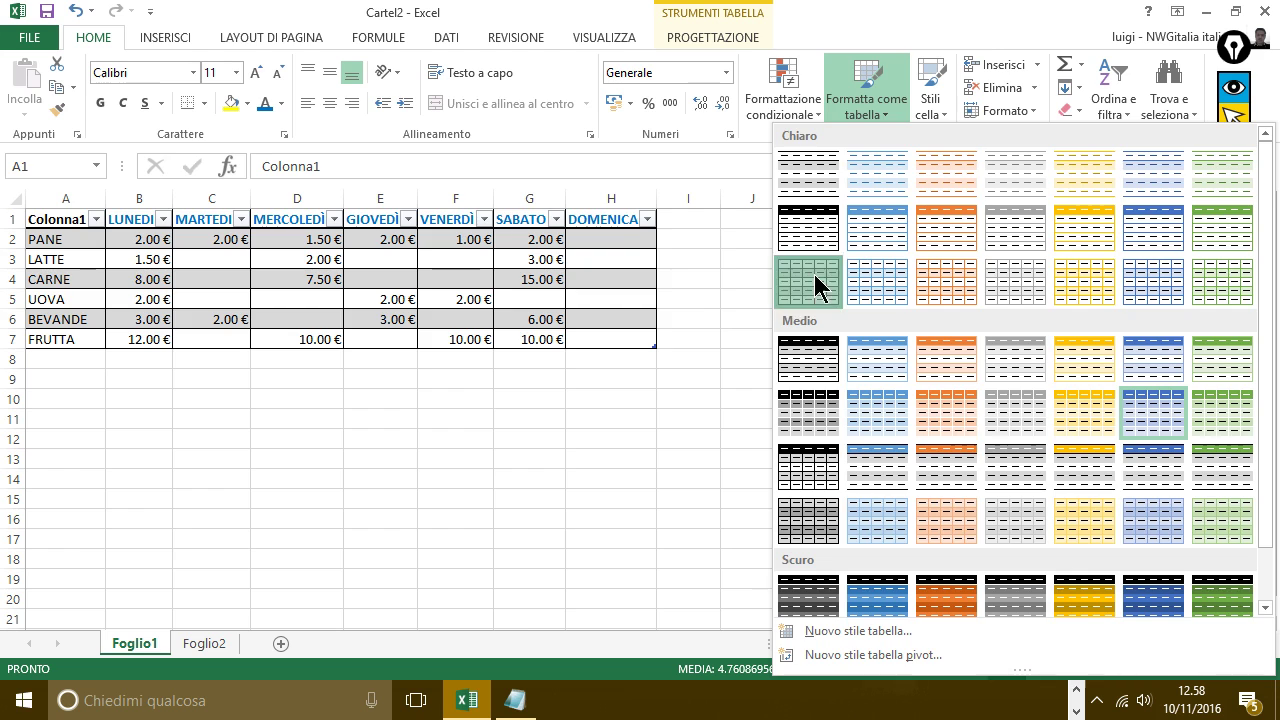
left_click(816, 280)
left_click(732, 236)
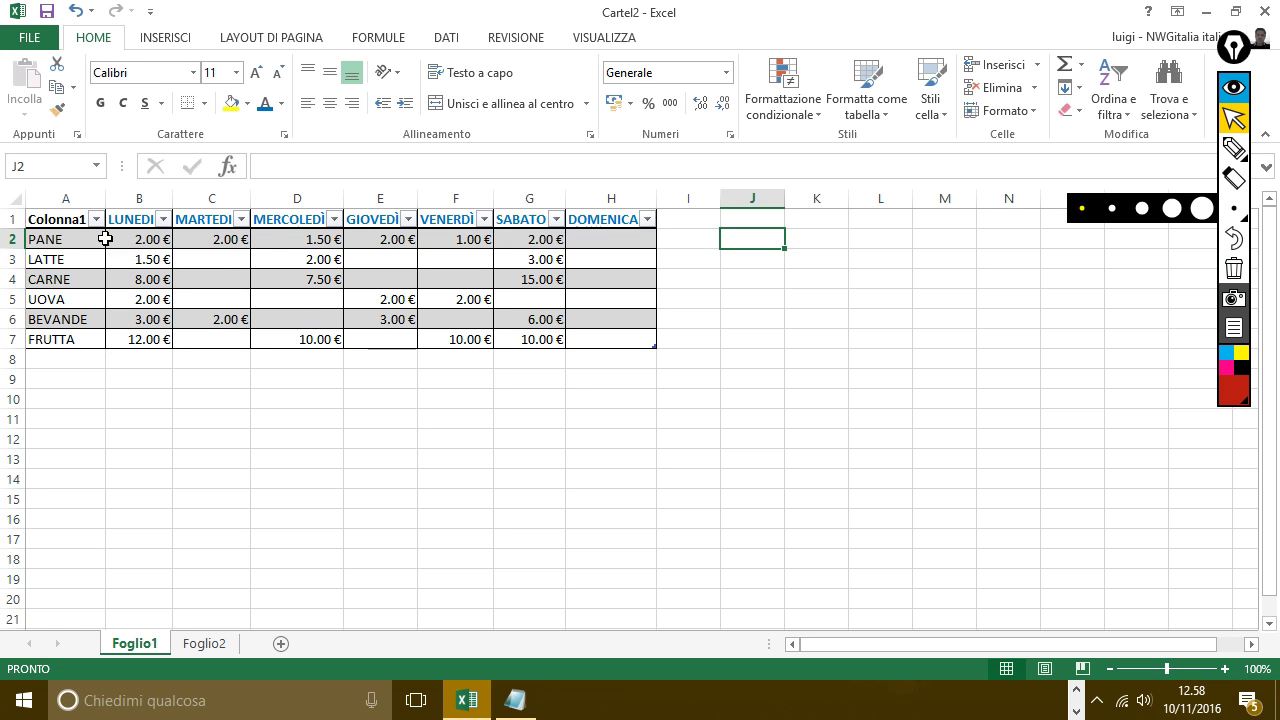
Filter the table's Colonna1 column to show only the BEVANDE row
left_click(161, 220)
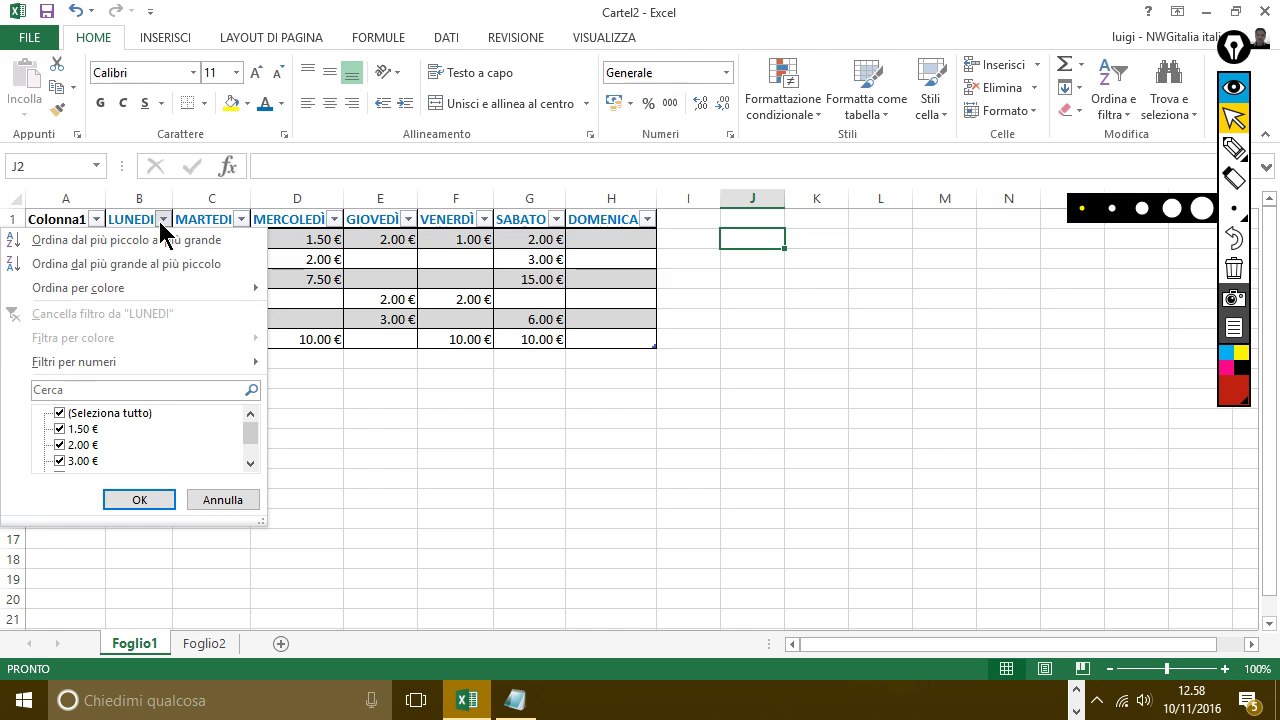
left_click(76, 413)
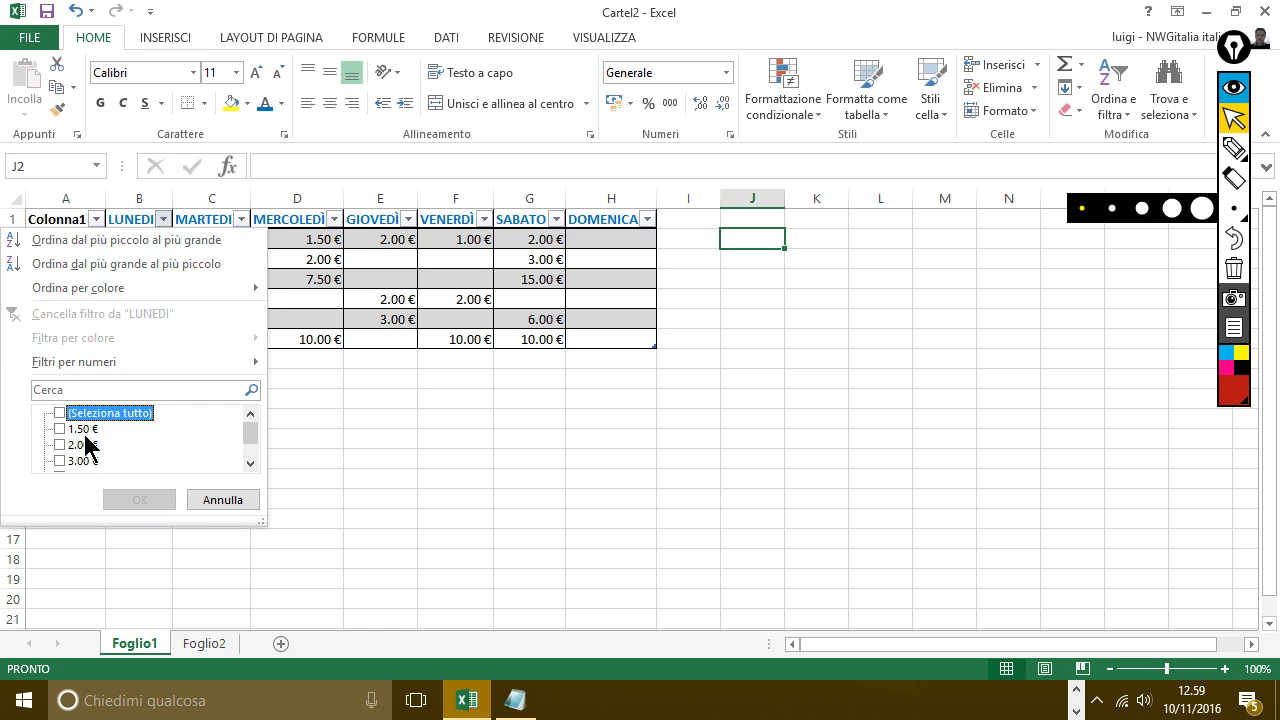
scroll(100, 420, "down", 1)
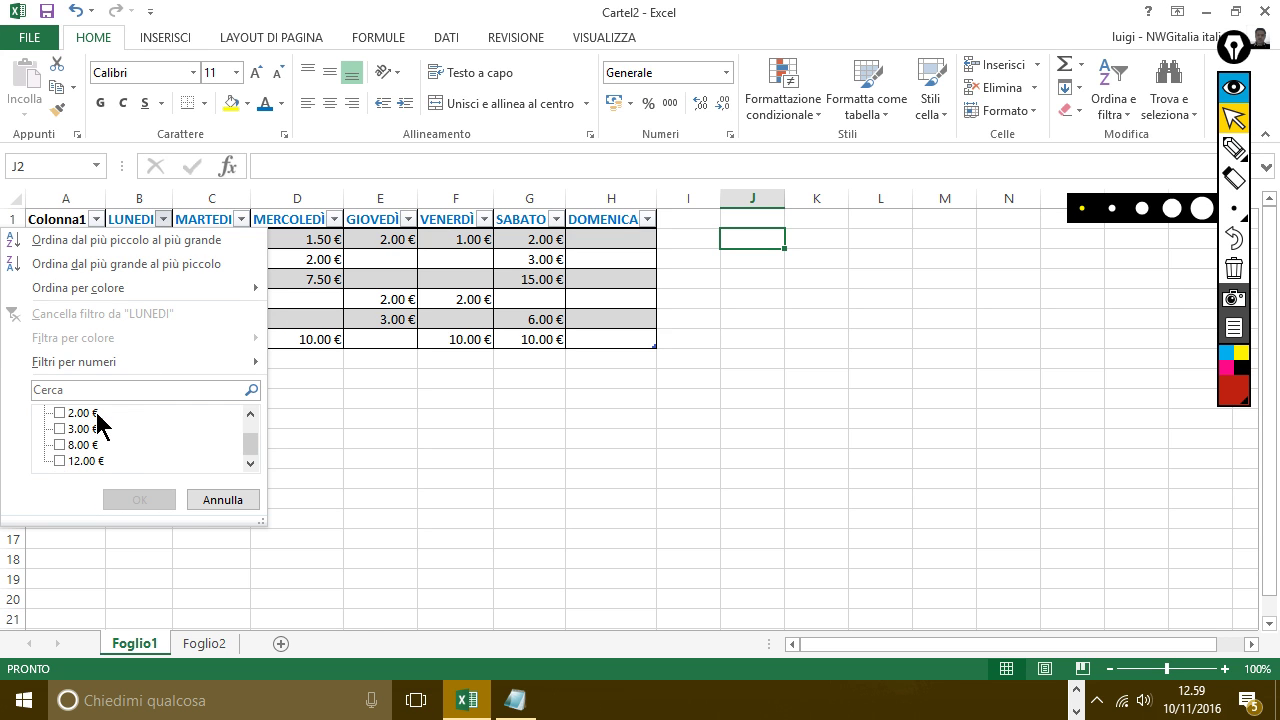
left_click(233, 496)
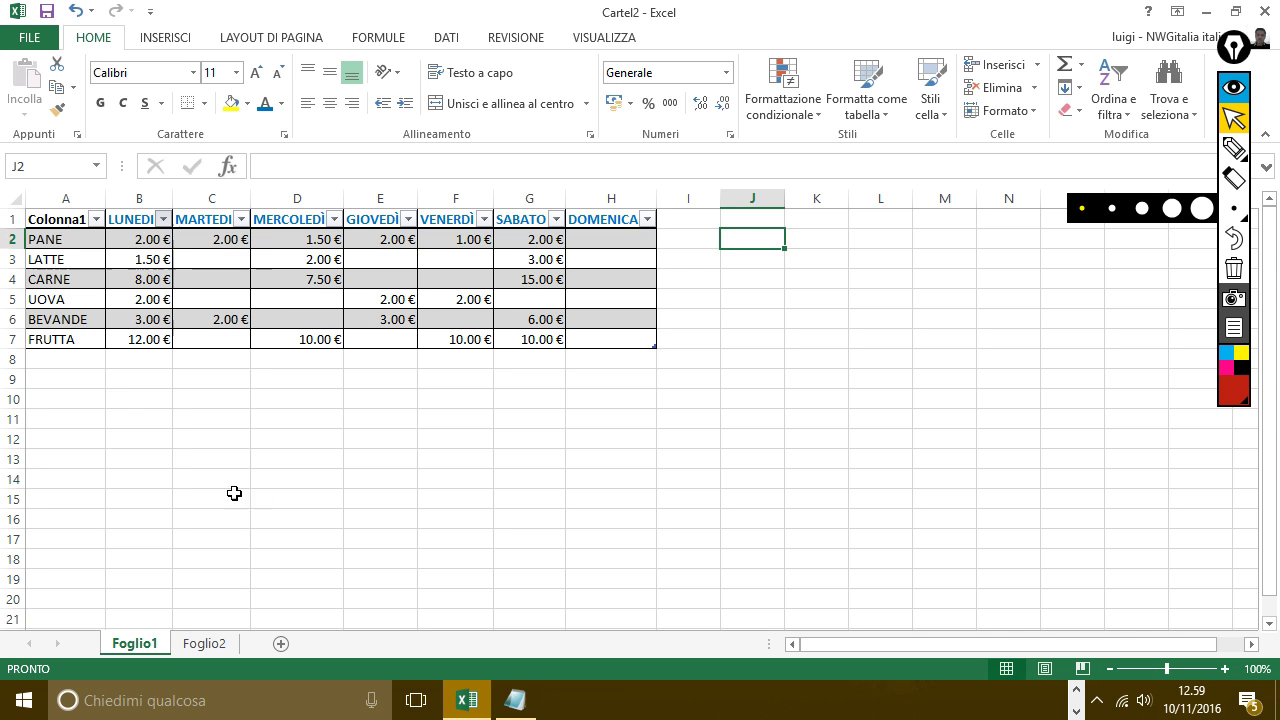
left_click(95, 219)
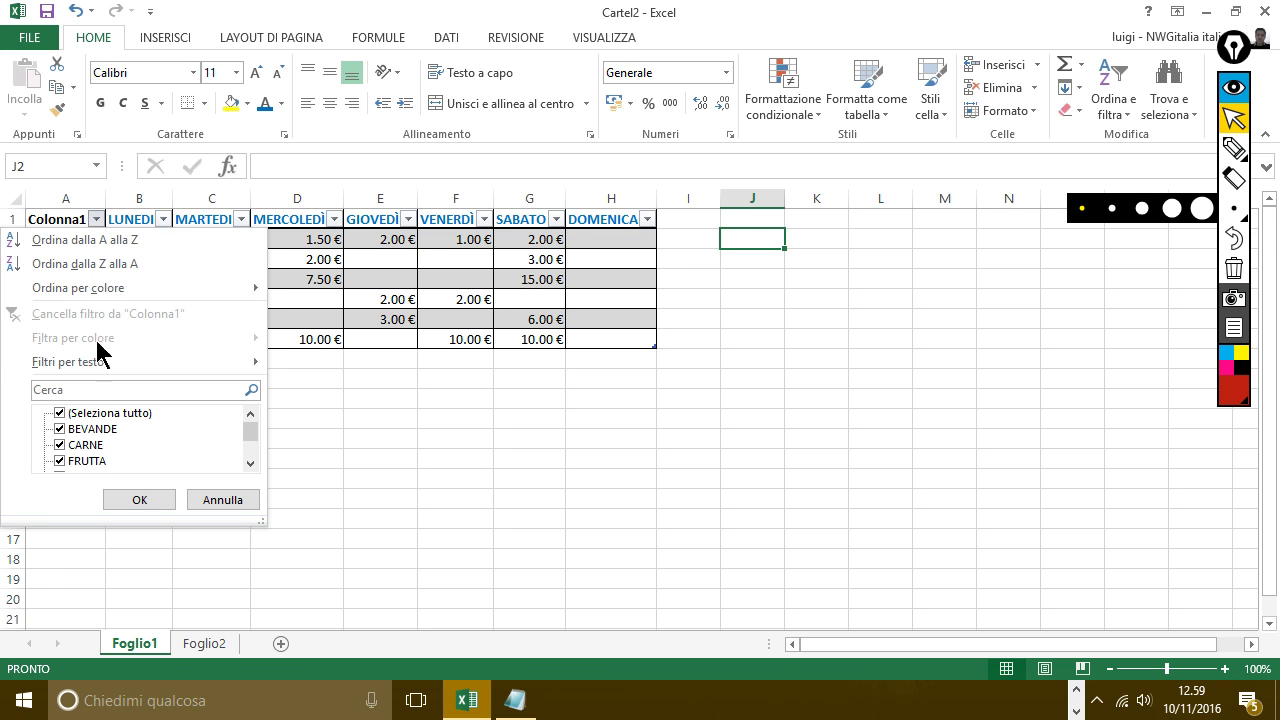
left_click(60, 413)
left_click(60, 429)
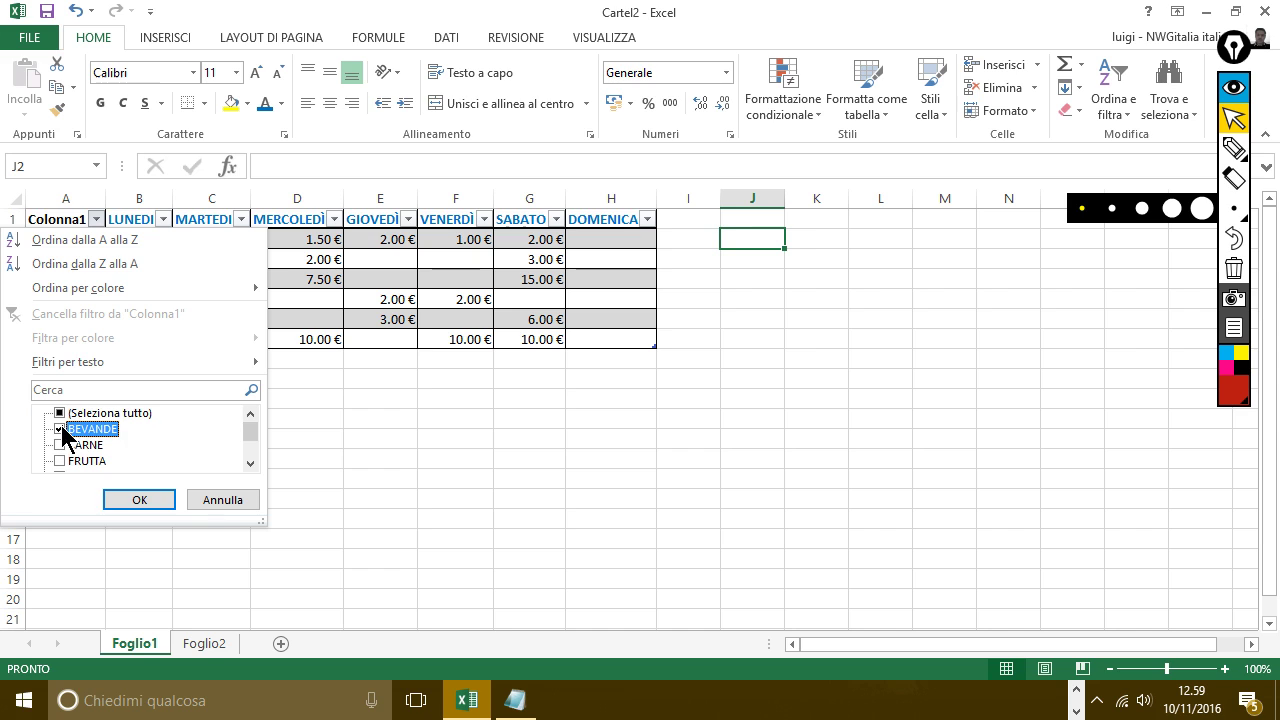
left_click(157, 496)
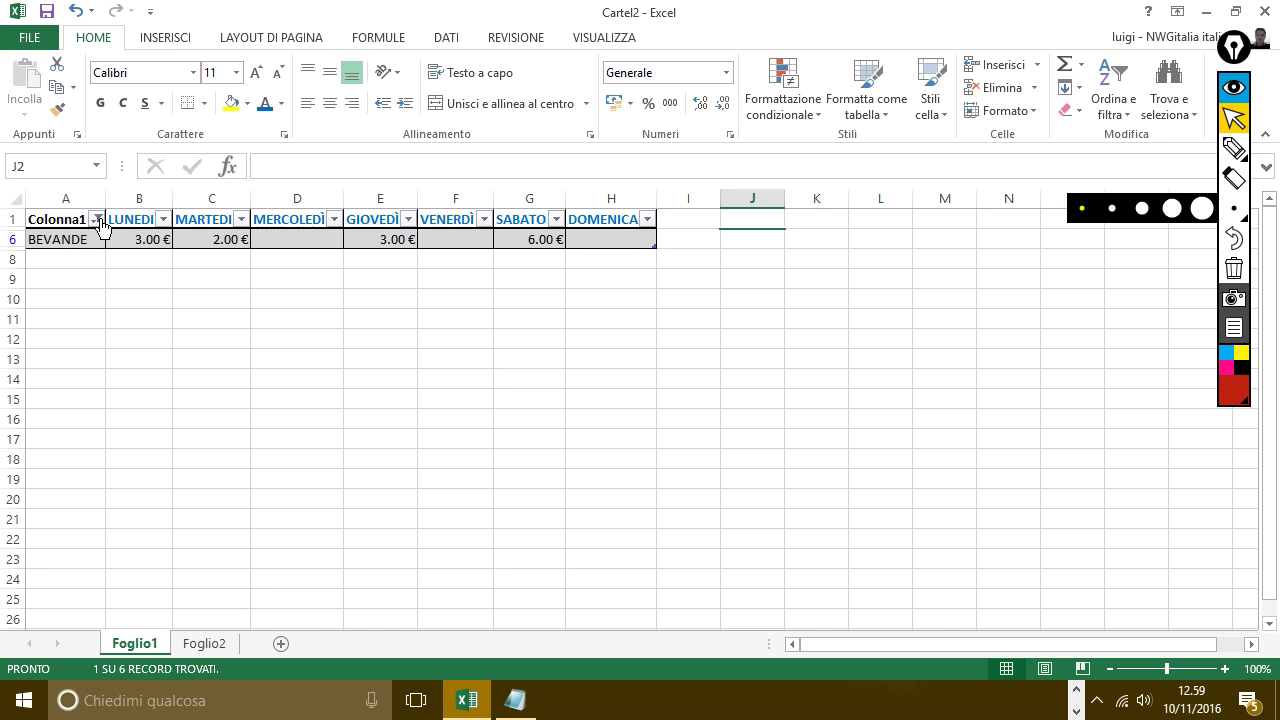
Reselect all items in the Colonna1 filter so PANE through FRUTTA show again
mouse_move(101, 226)
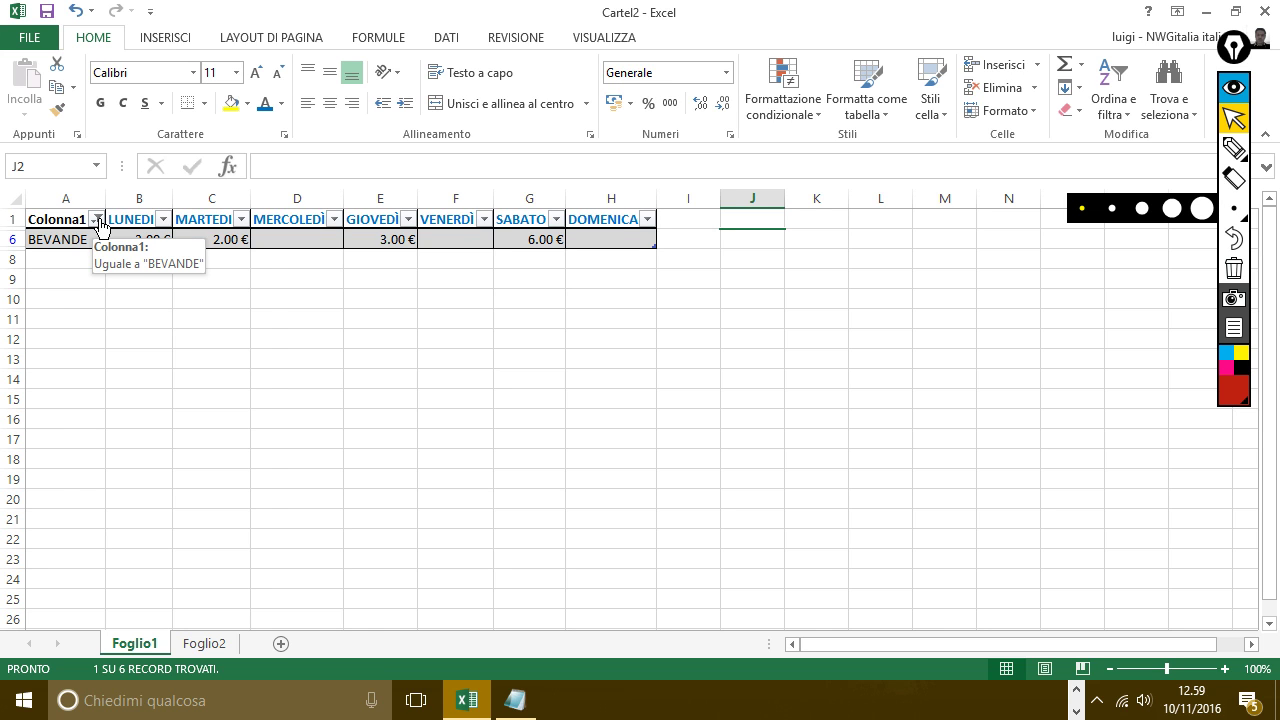
left_click(97, 220)
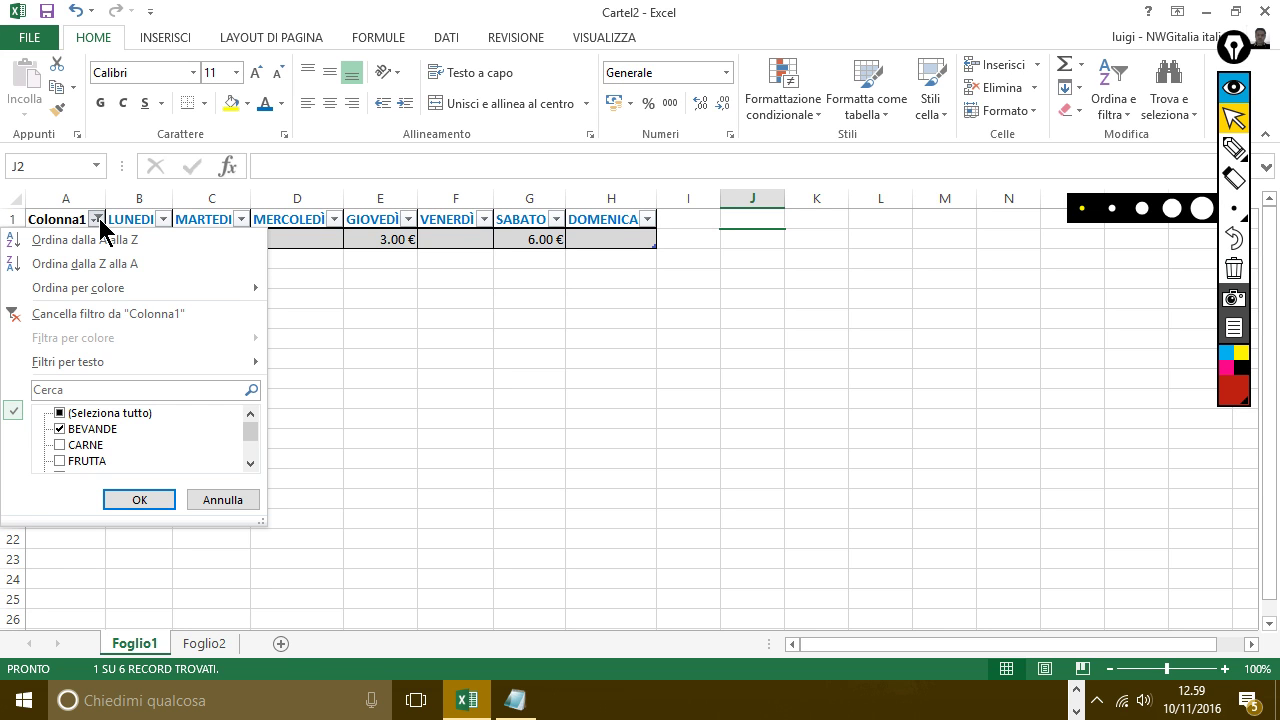
left_click(100, 219)
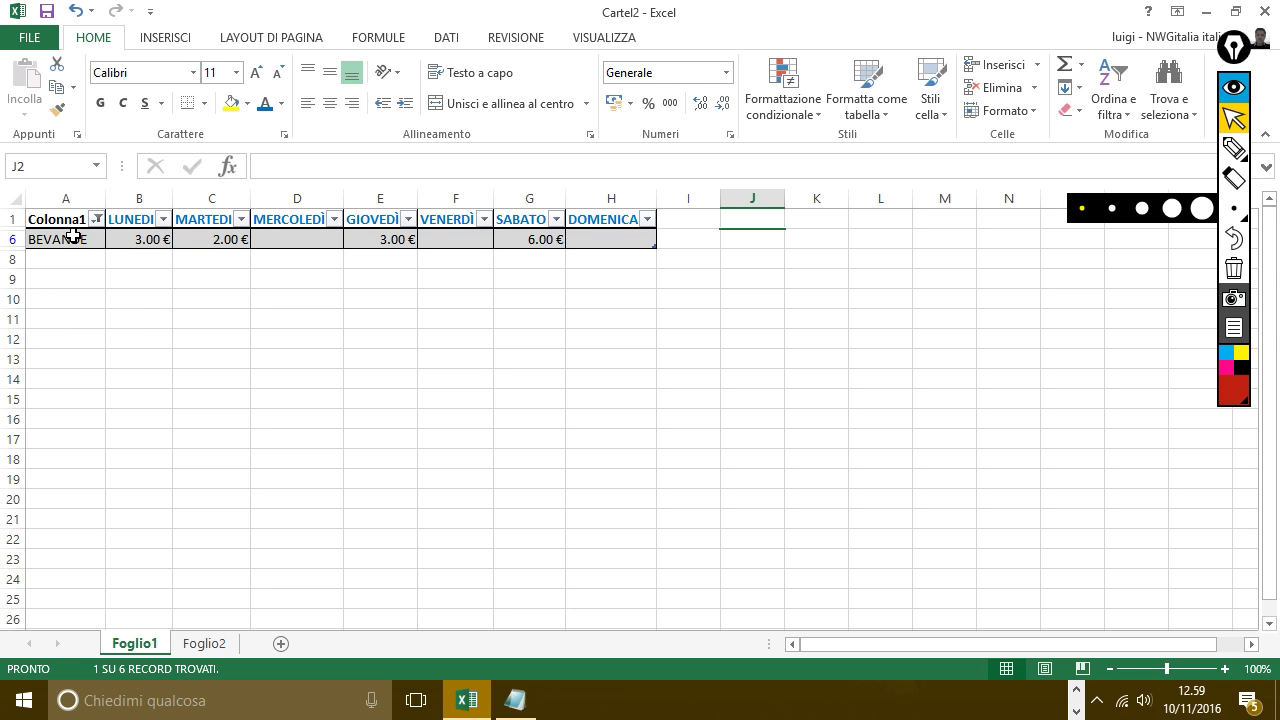
left_click(96, 219)
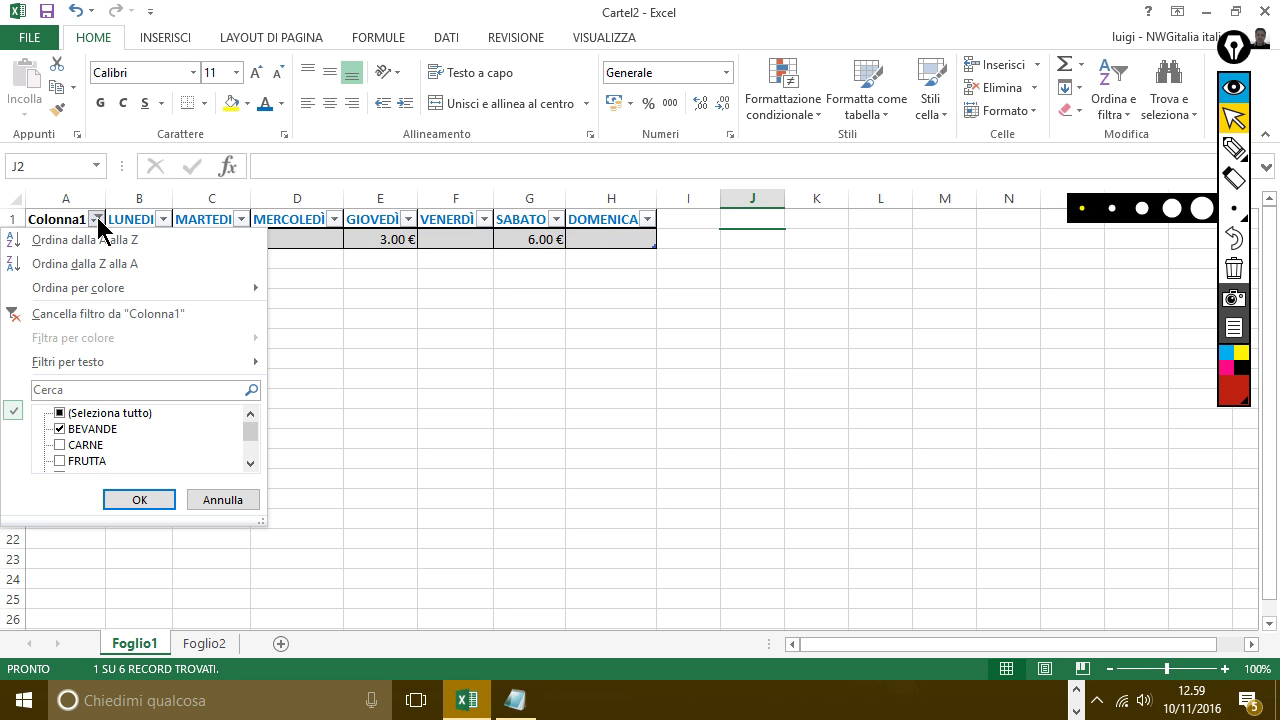
left_click(59, 413)
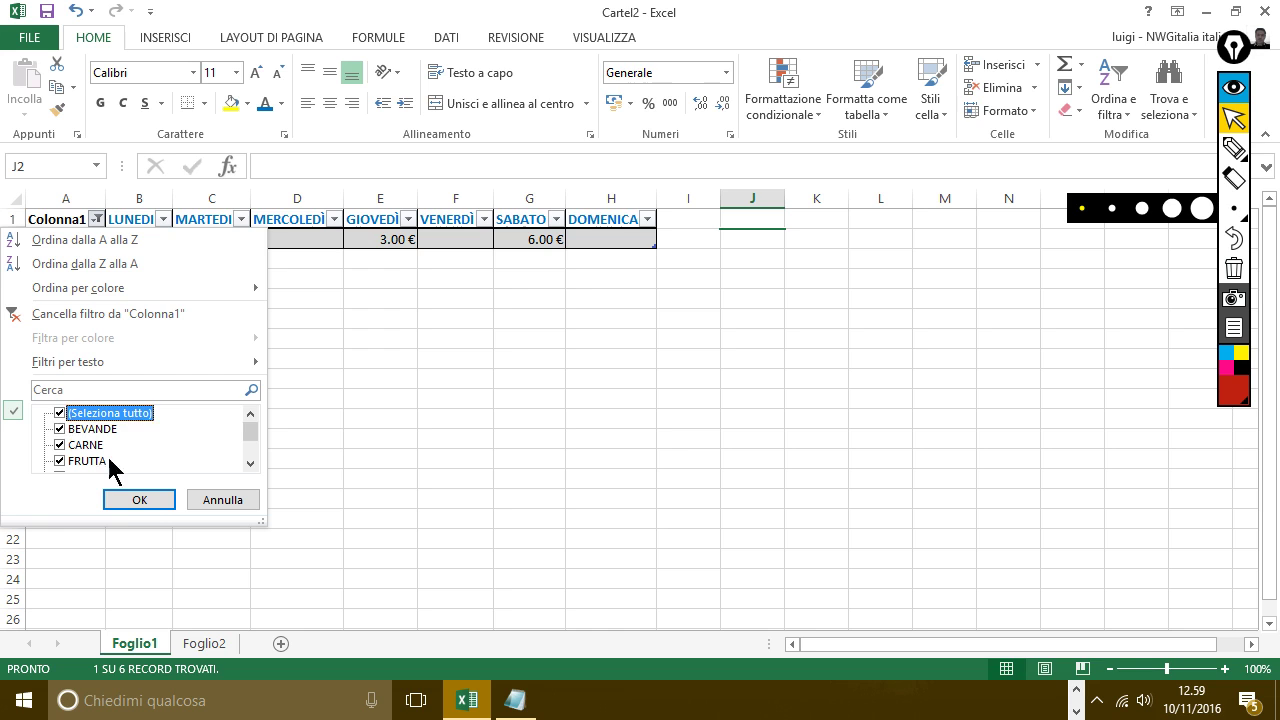
left_click(148, 500)
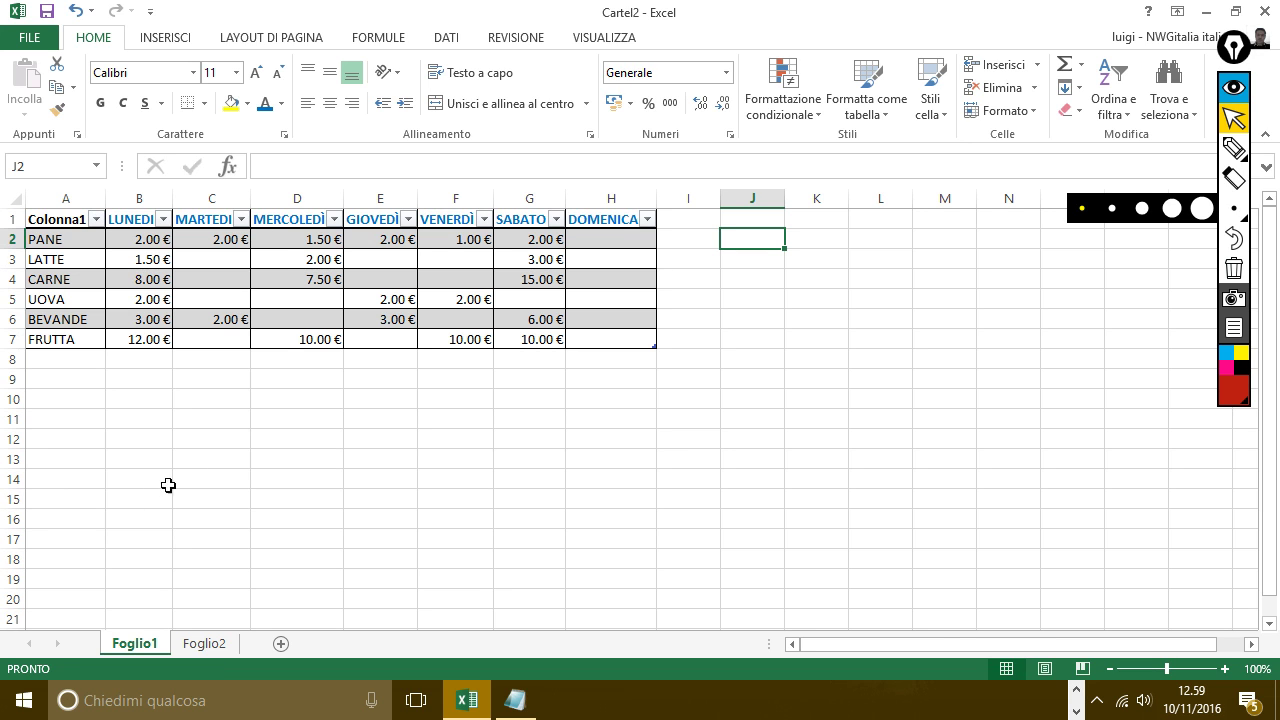
left_click(556, 221)
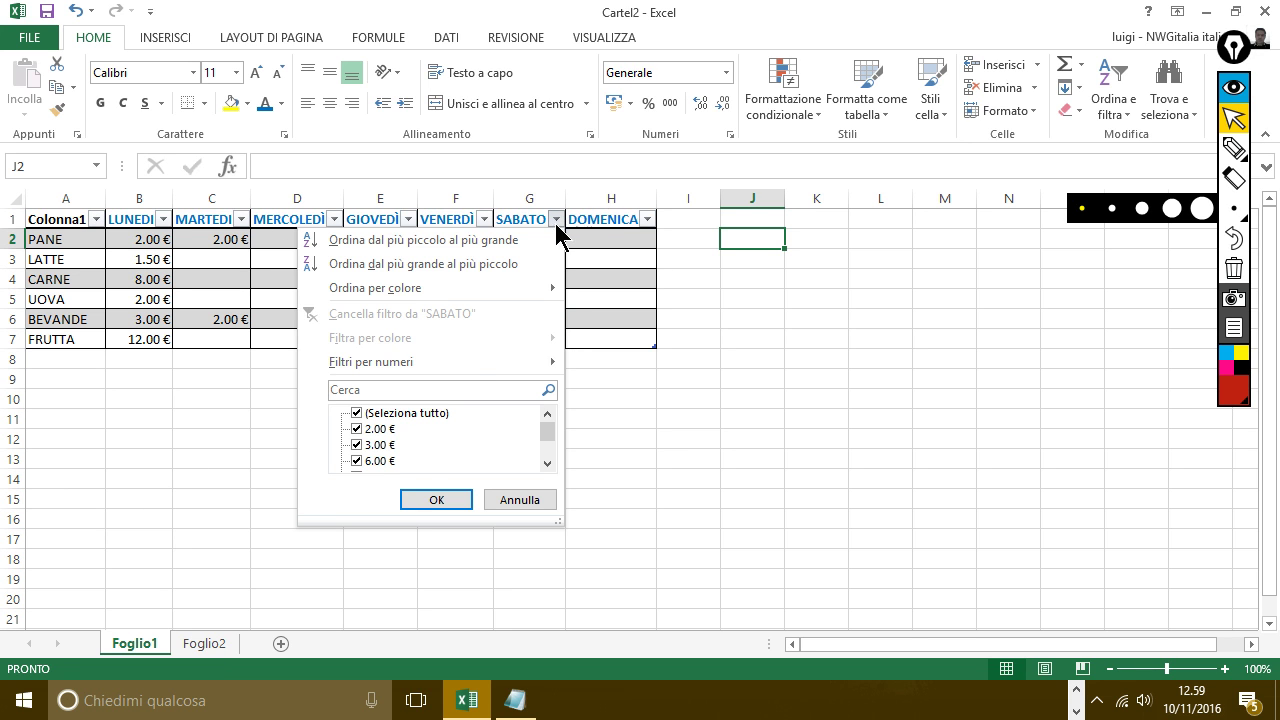
left_click(366, 445)
left_click(364, 429)
left_click(357, 413)
left_click(358, 413)
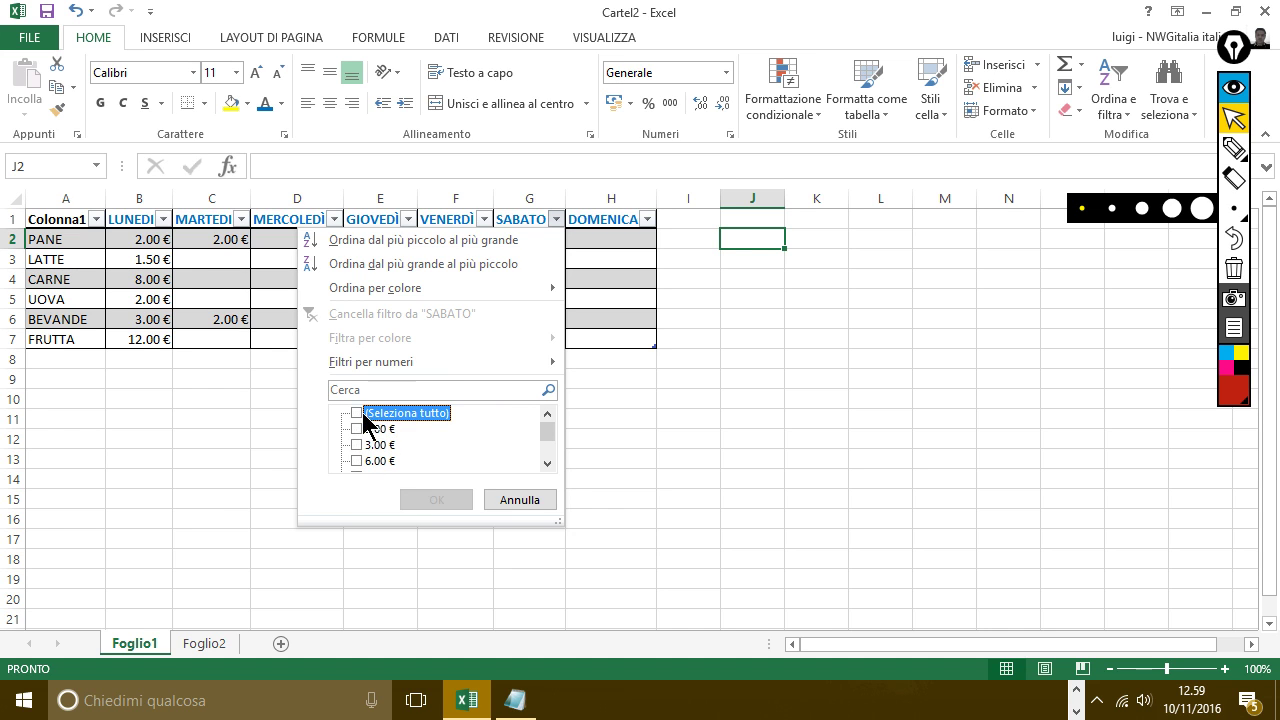
left_click(358, 445)
left_click(358, 445)
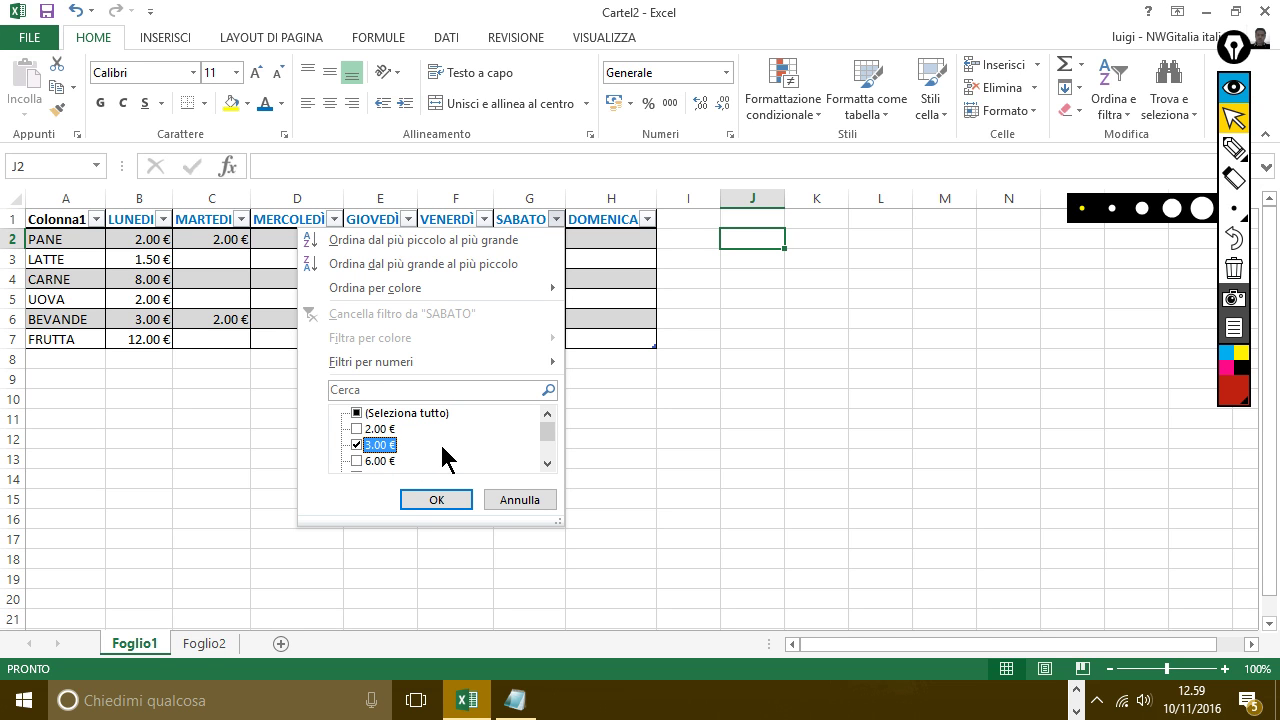
left_click(437, 500)
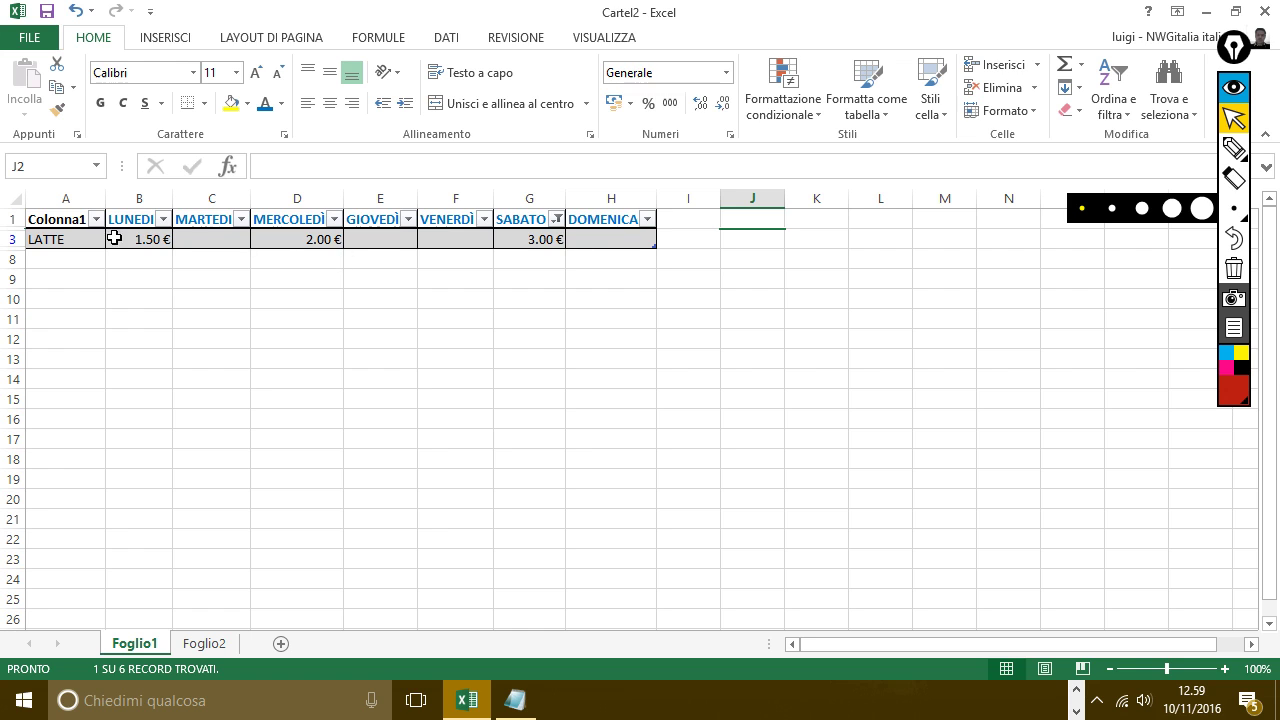
left_click(556, 219)
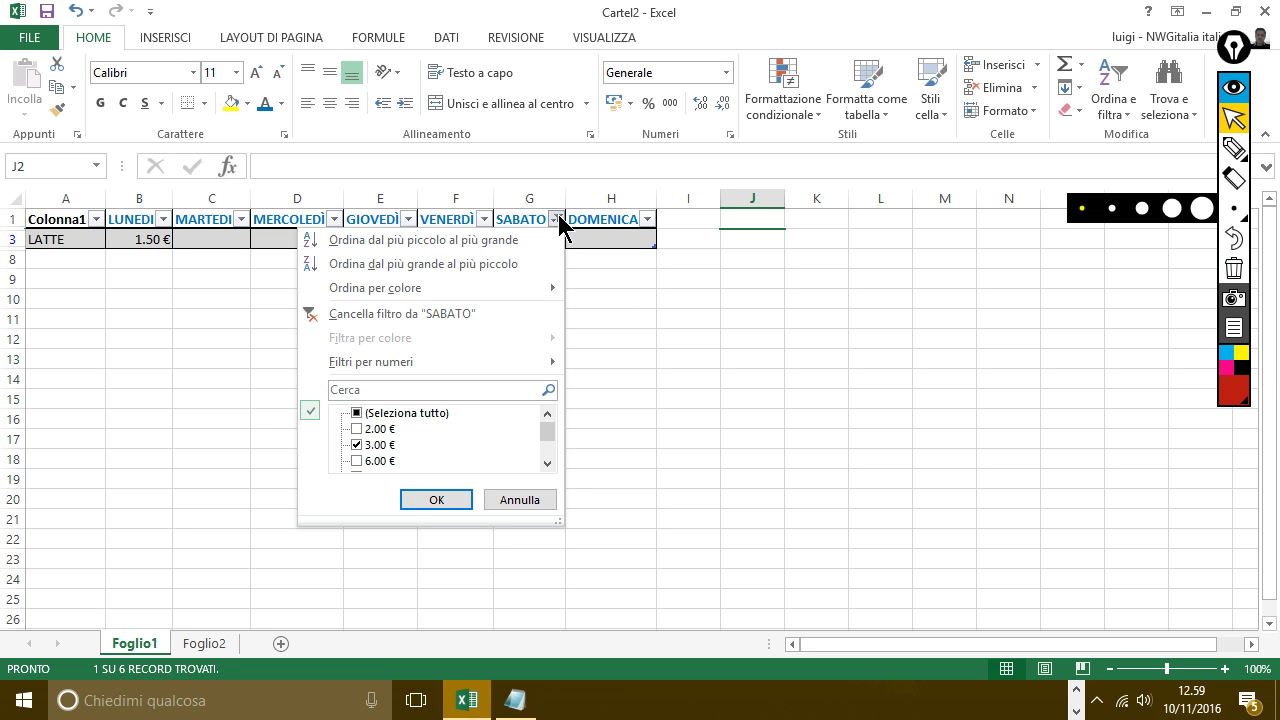
left_click(410, 414)
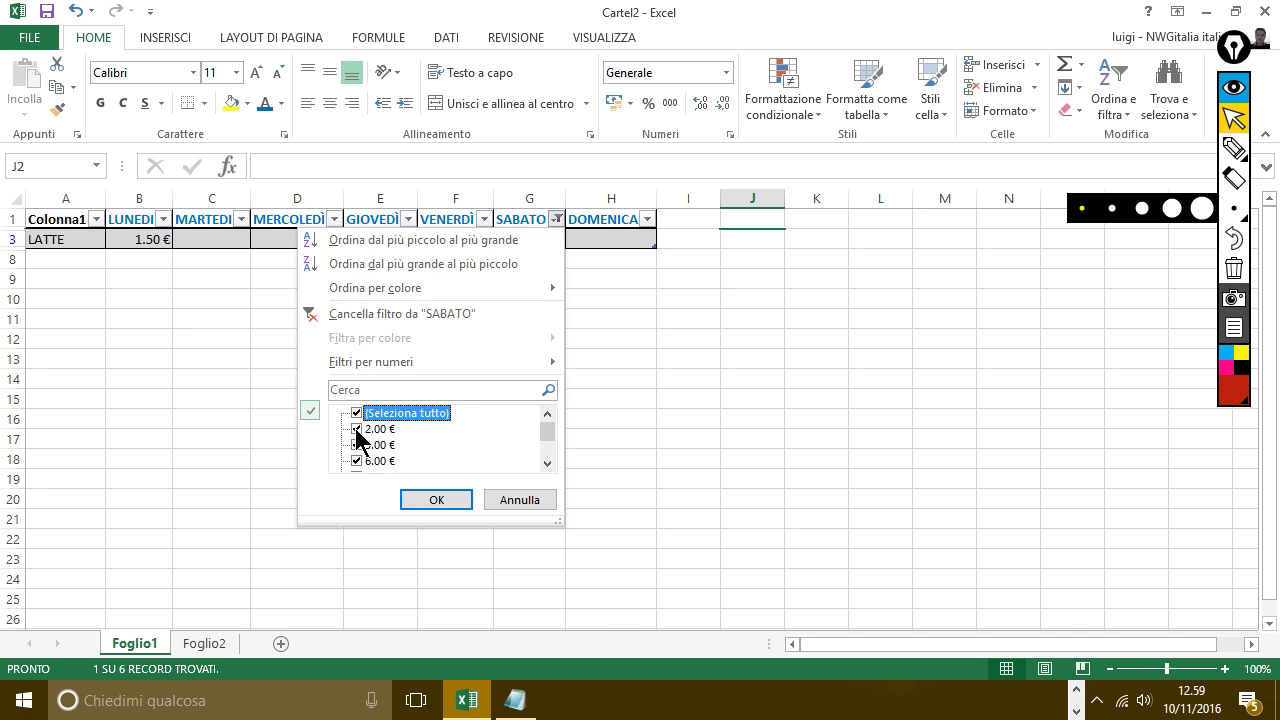
left_click(366, 429)
left_click(368, 414)
left_click(368, 414)
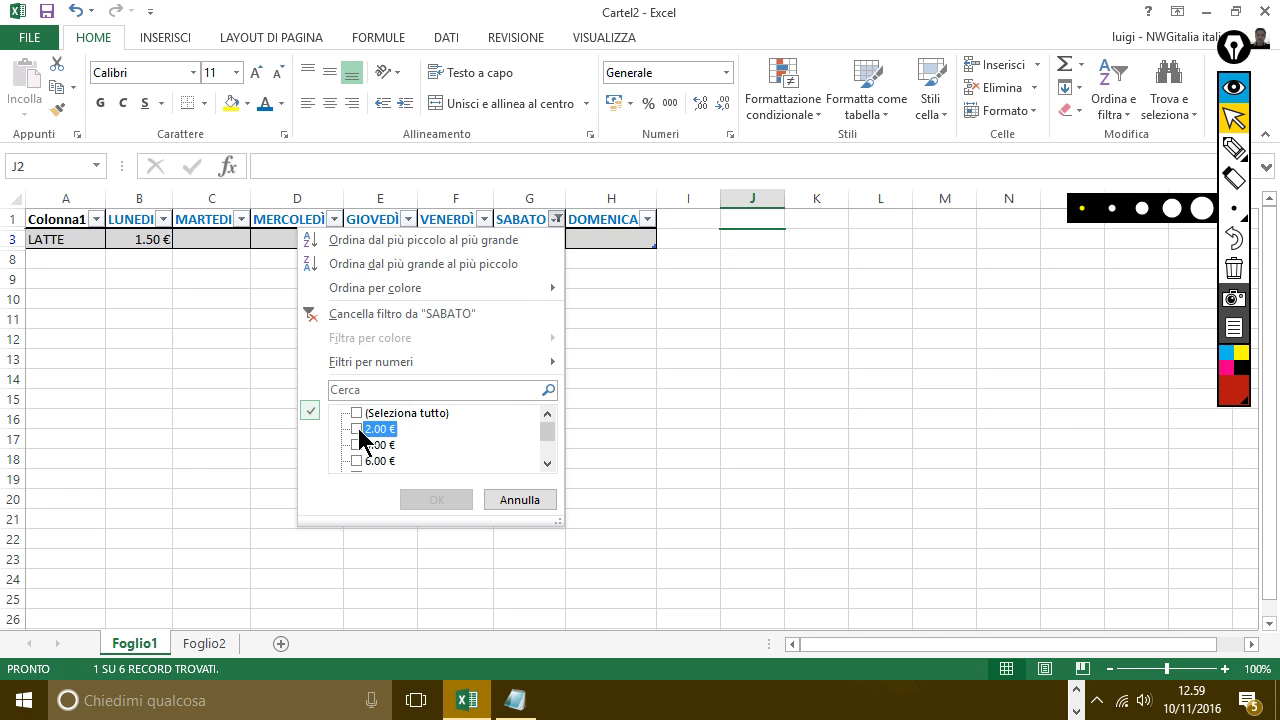
left_click(357, 428)
left_click(437, 500)
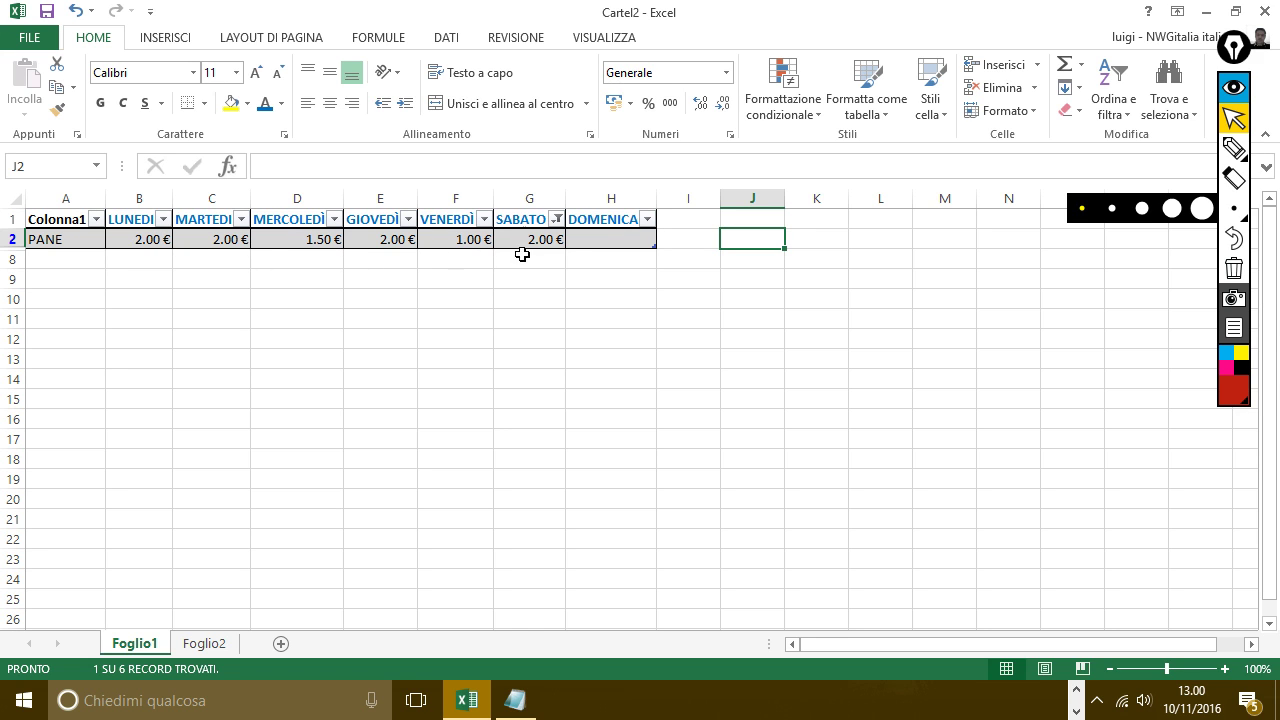
mouse_move(562, 225)
left_click(557, 219)
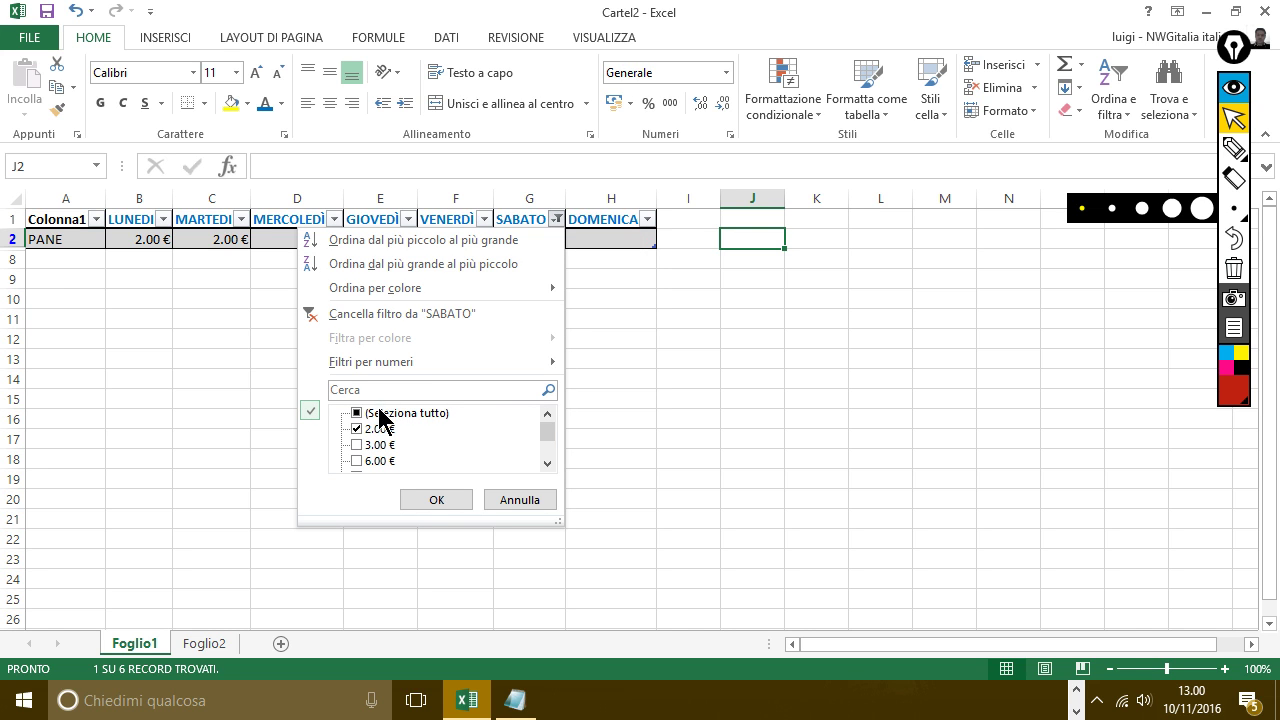
left_click(380, 415)
left_click(430, 502)
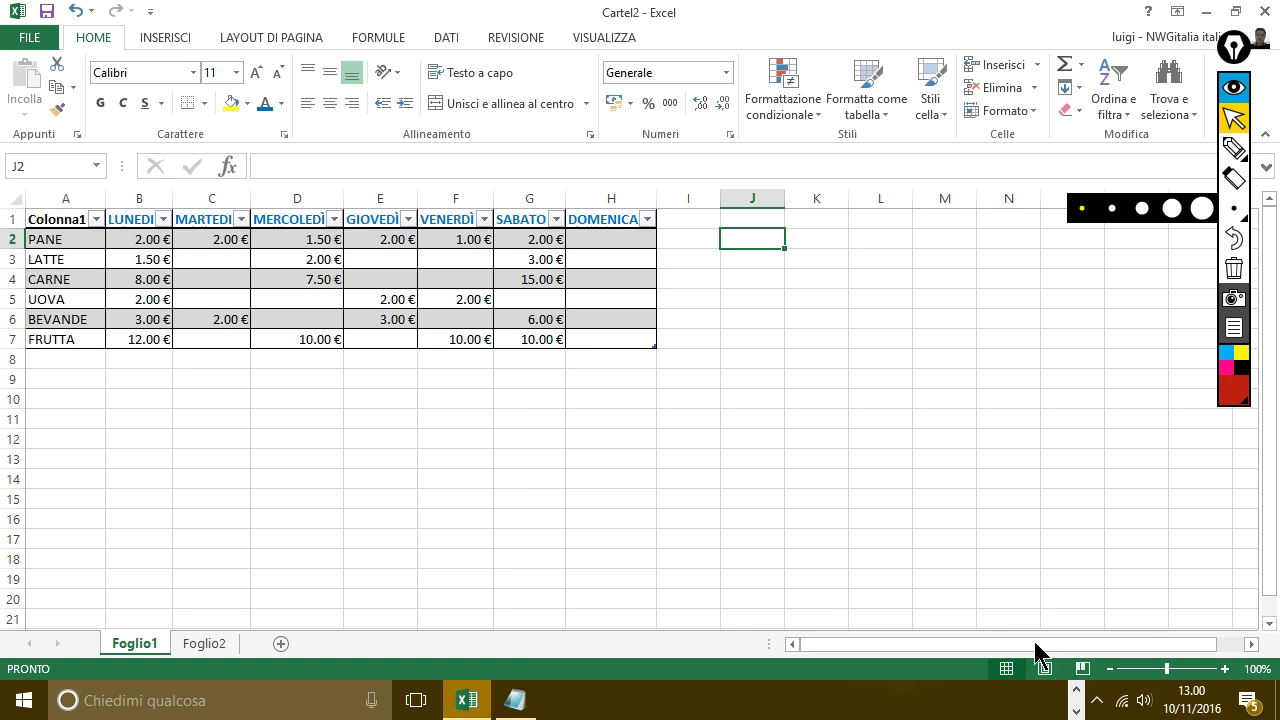
Select all text in the Notepad note 'Excel 2013 : Tabelle e filtri' and expand the hidden tray icons
left_click(500, 700)
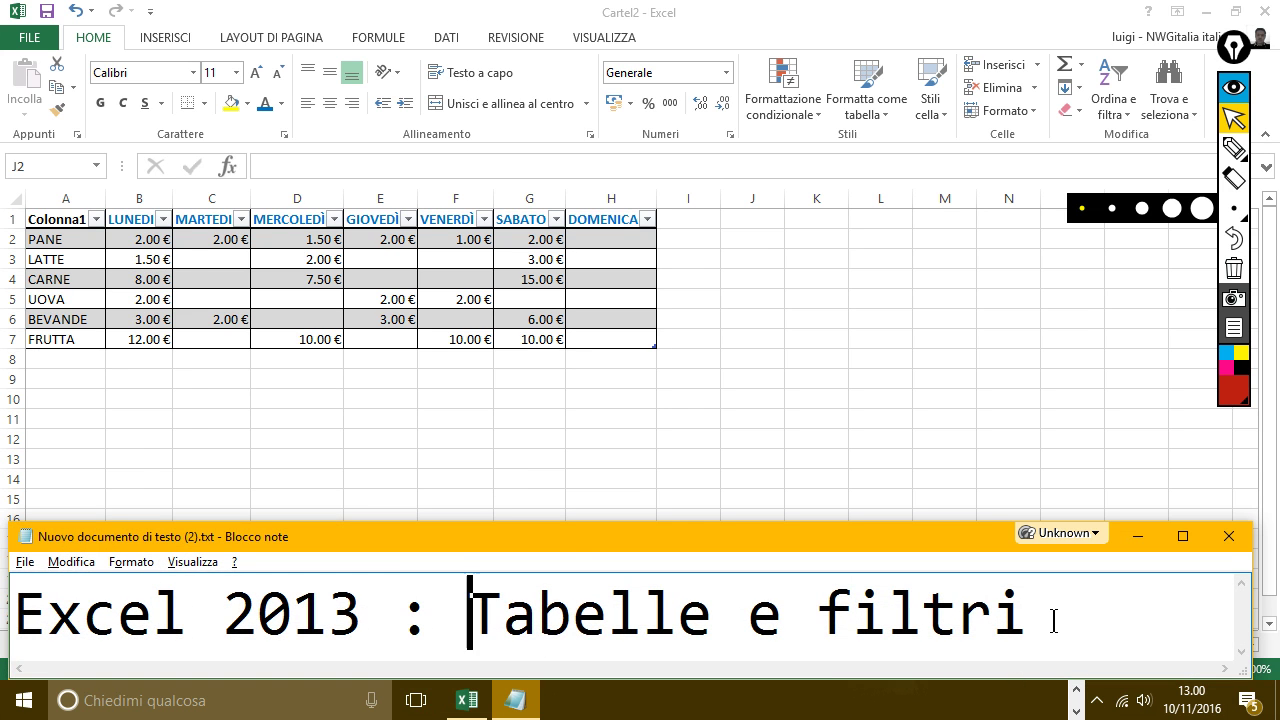
key("ctrl+a")
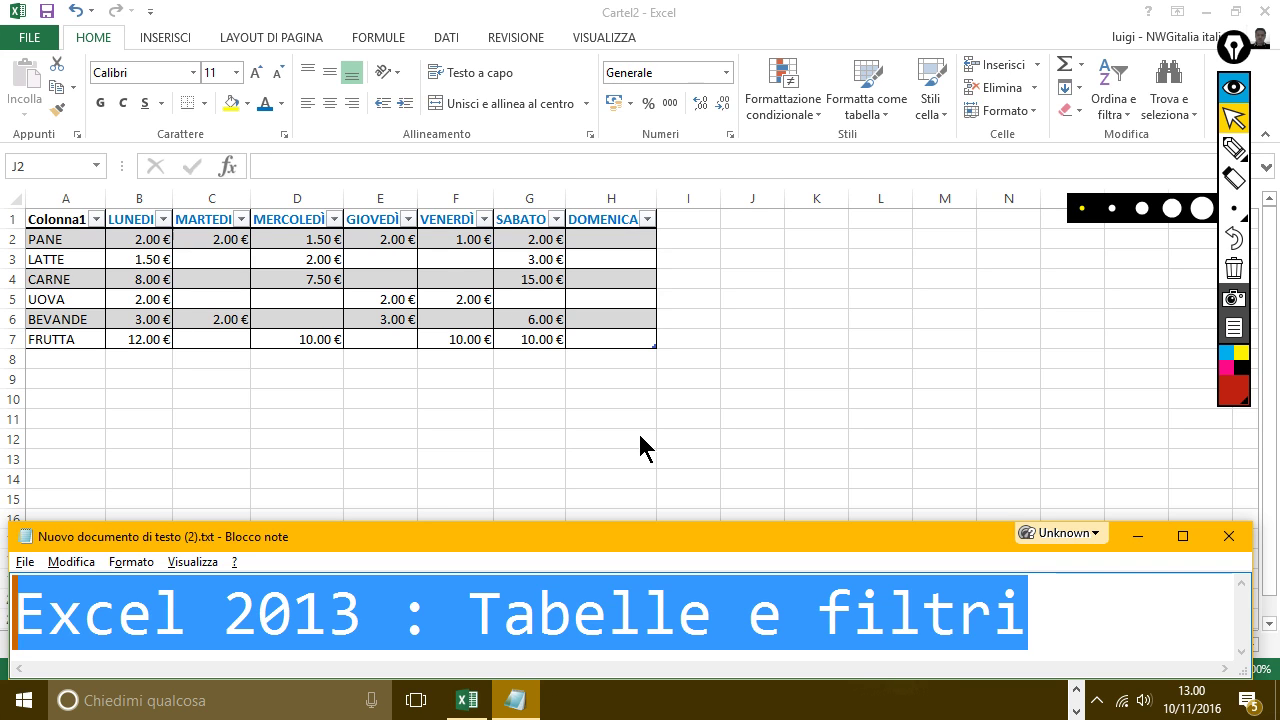
left_click(1097, 700)
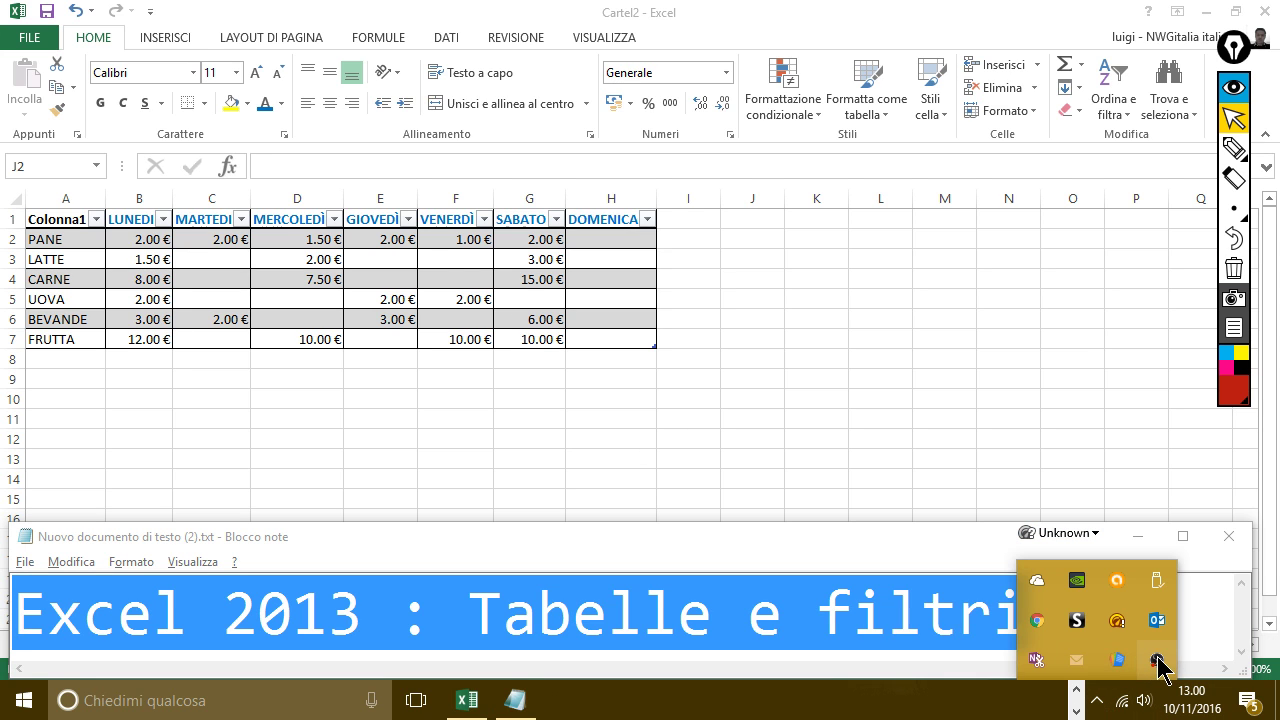